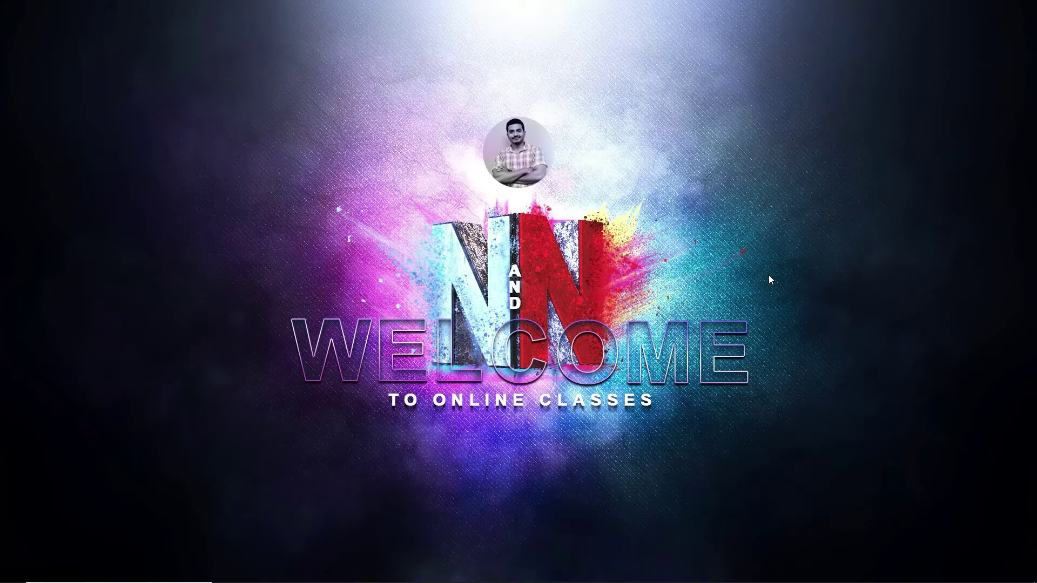
Open the Hand.jpg reference picture in Photos and examine the ten numbered hand poses.
mouse_move(507, 577)
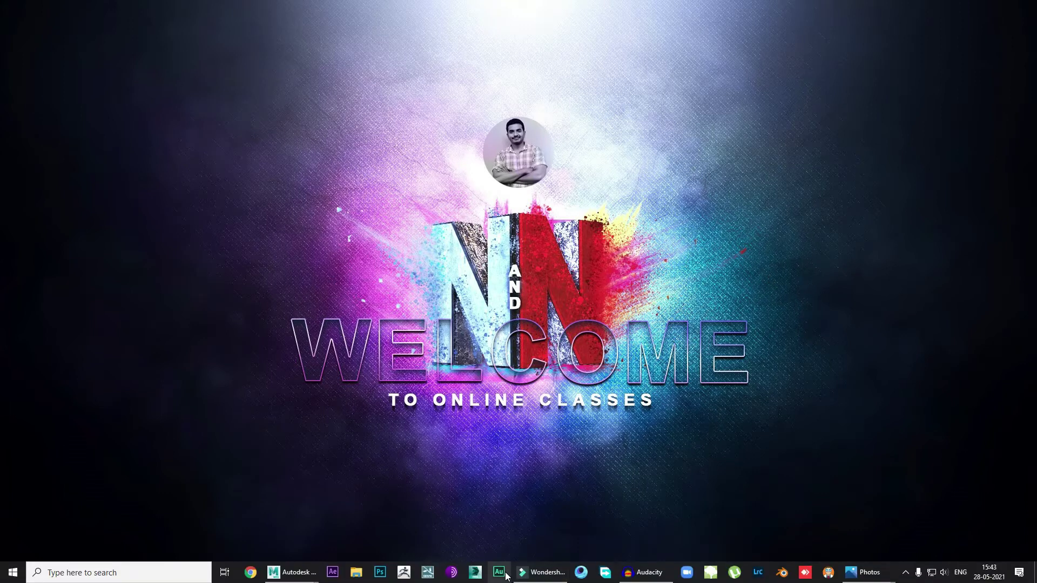
mouse_move(864, 573)
click(839, 526)
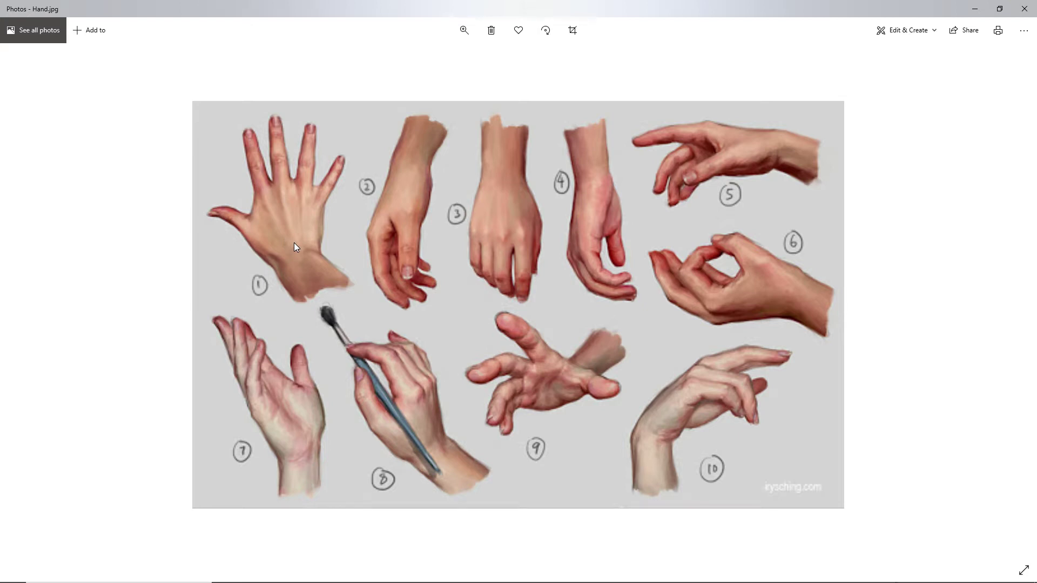
click(974, 10)
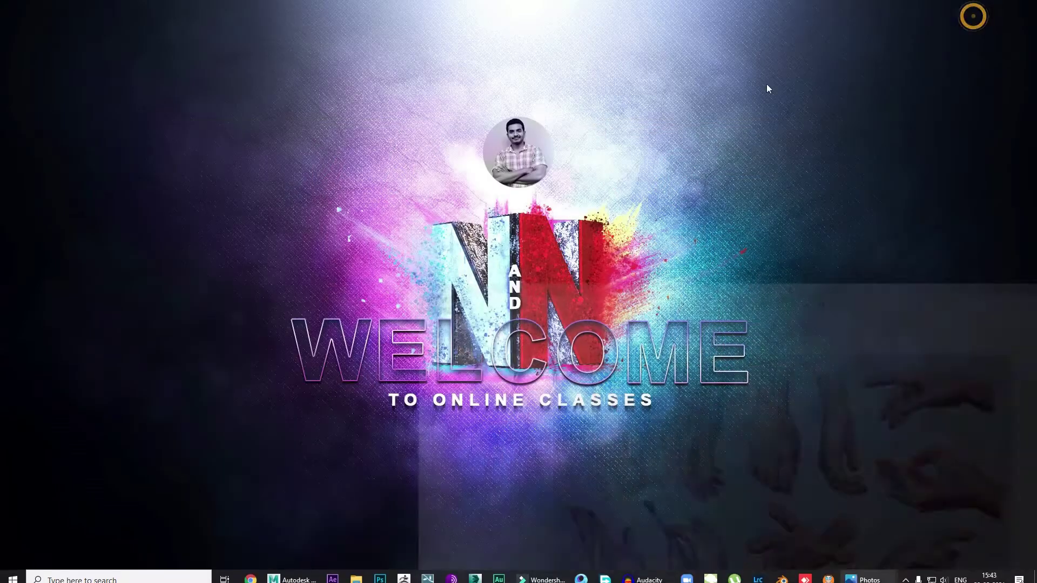
Switch to Autodesk Maya and bring up the polygon modeling tools.
mouse_move(292, 578)
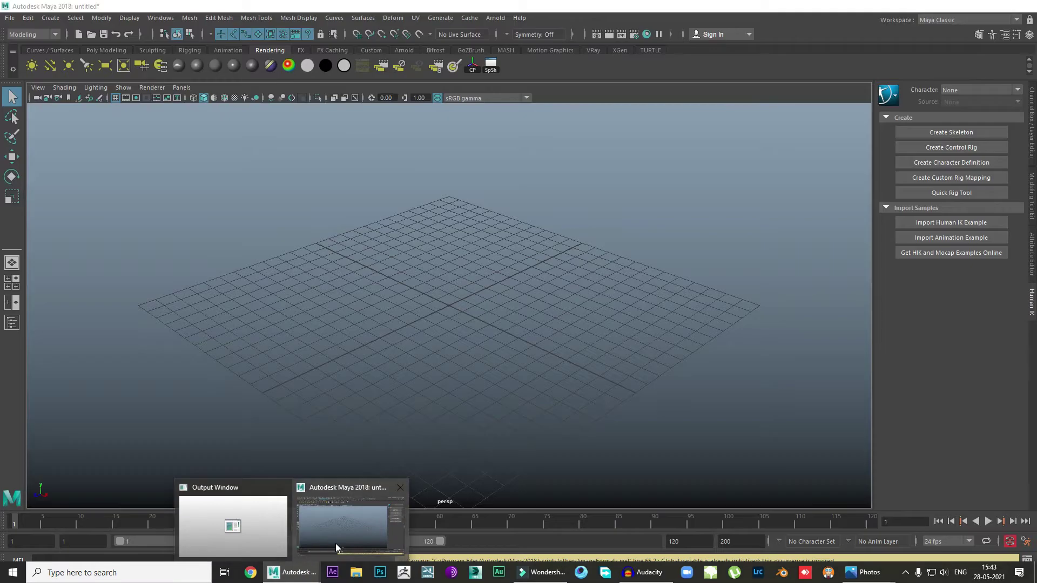
click(336, 543)
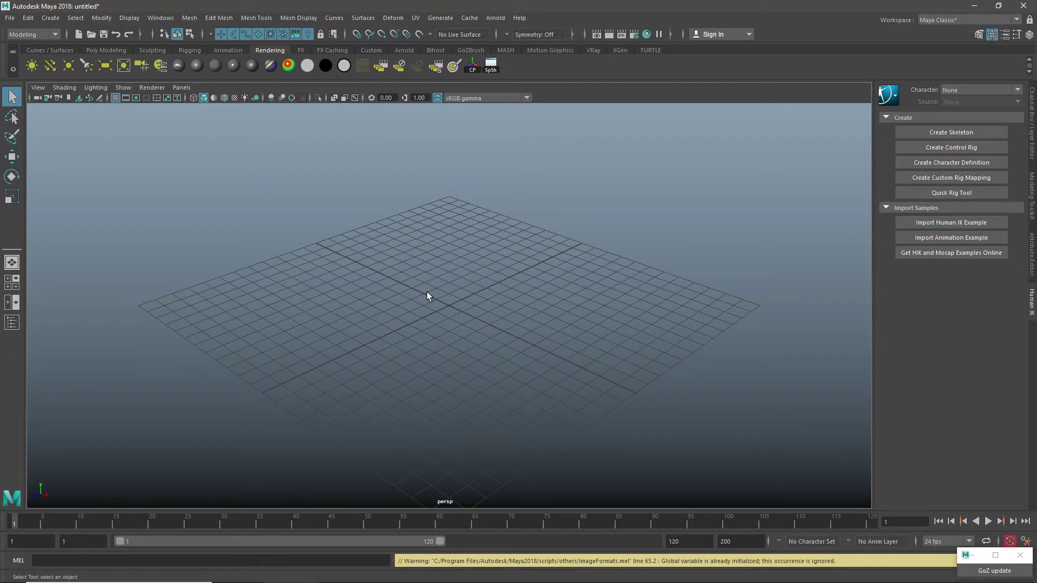
click(106, 50)
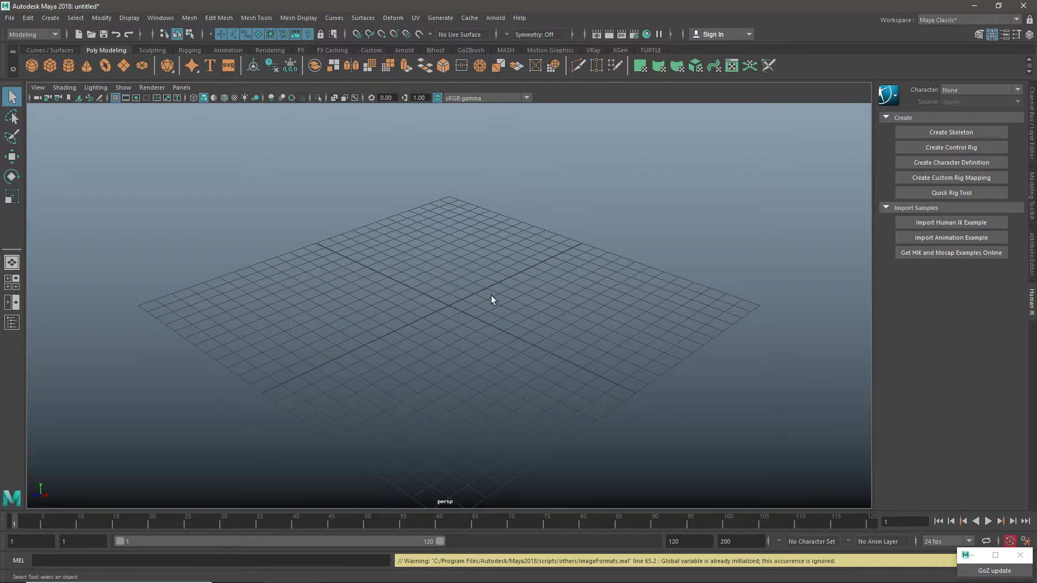
Create a polygon cube, scale it vertically into a tall column and raise it so its base rests on the grid.
click(49, 67)
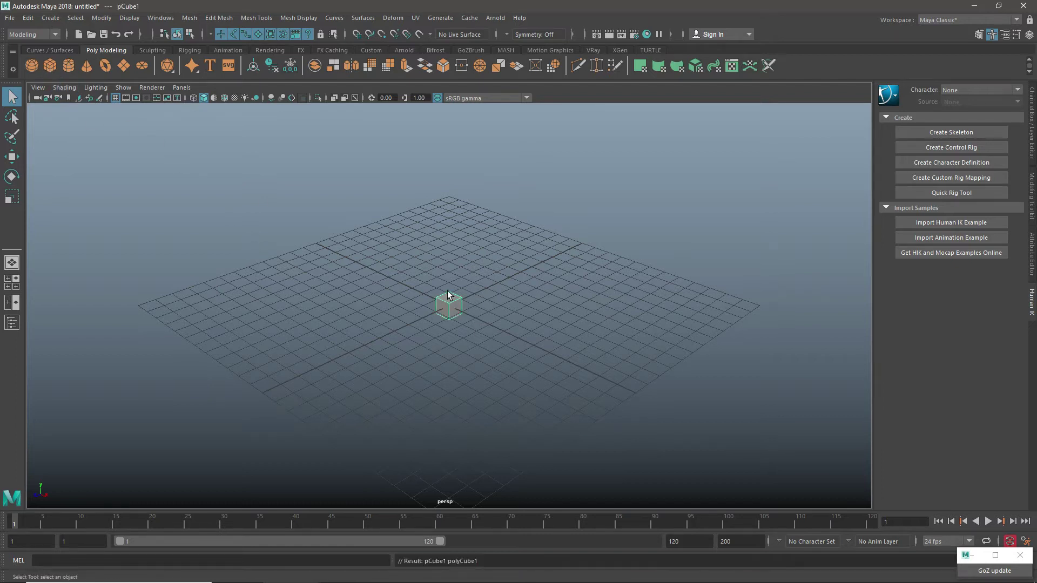
key(r)
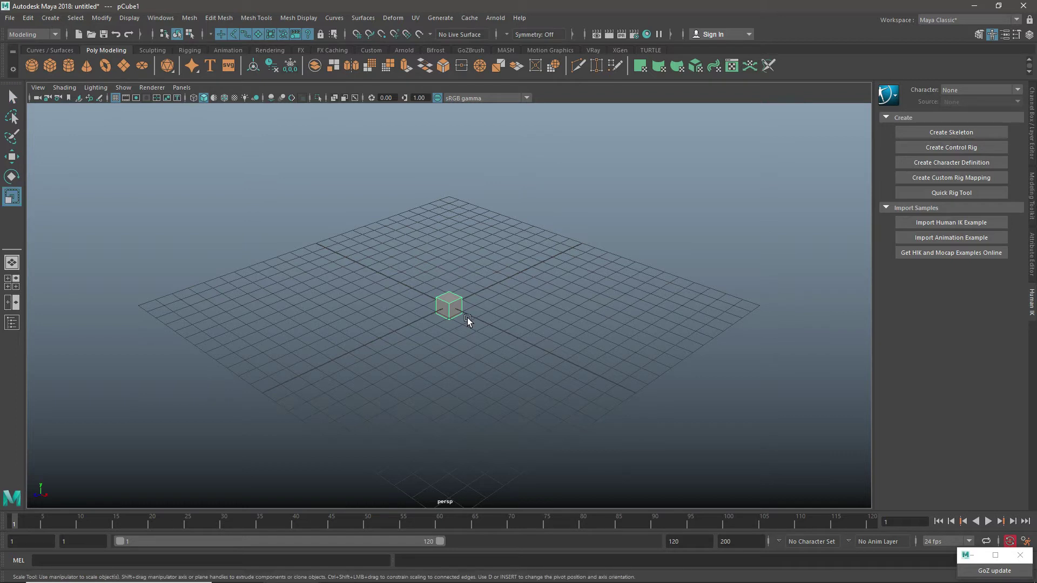
drag(449, 262, 470, 101)
drag(449, 306, 453, 182)
key(w)
Inspect the column from several angles and in the four-view layout, and return to the full perspective view.
scroll(489, 261, up, 3)
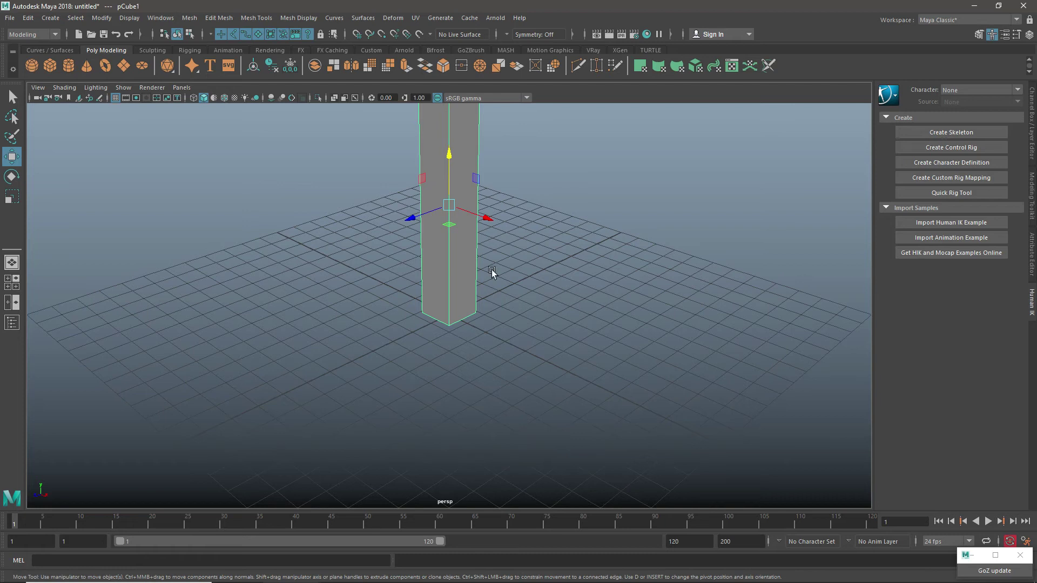
scroll(492, 331, down, 5)
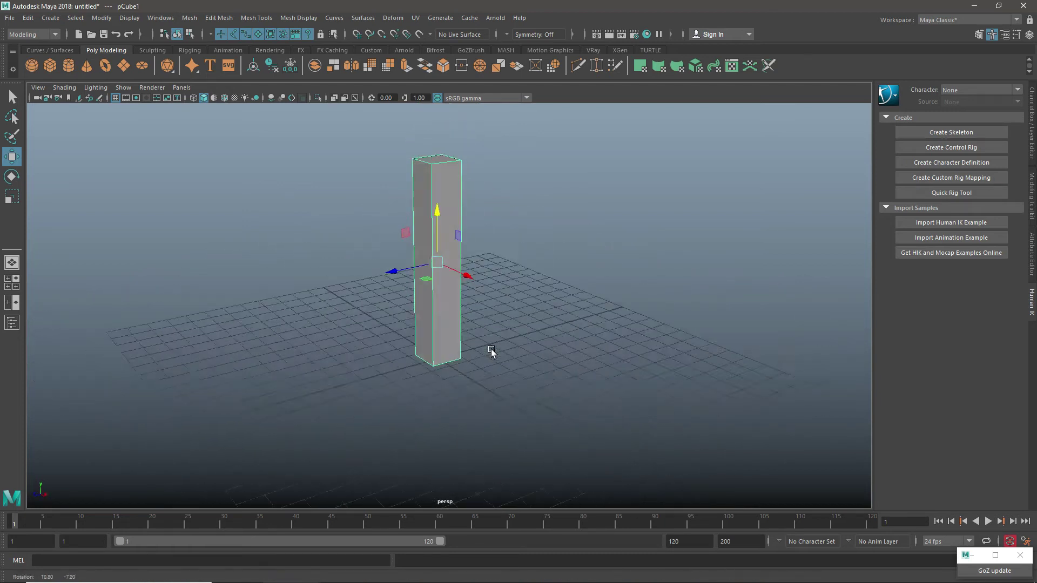
alt+drag(359, 338, 437, 324)
key(space)
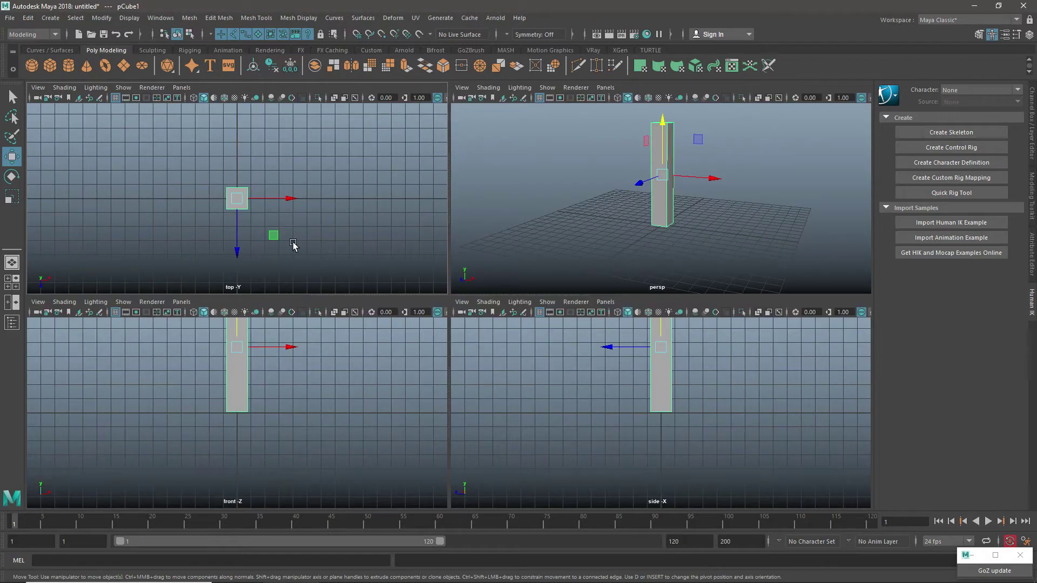
click(332, 354)
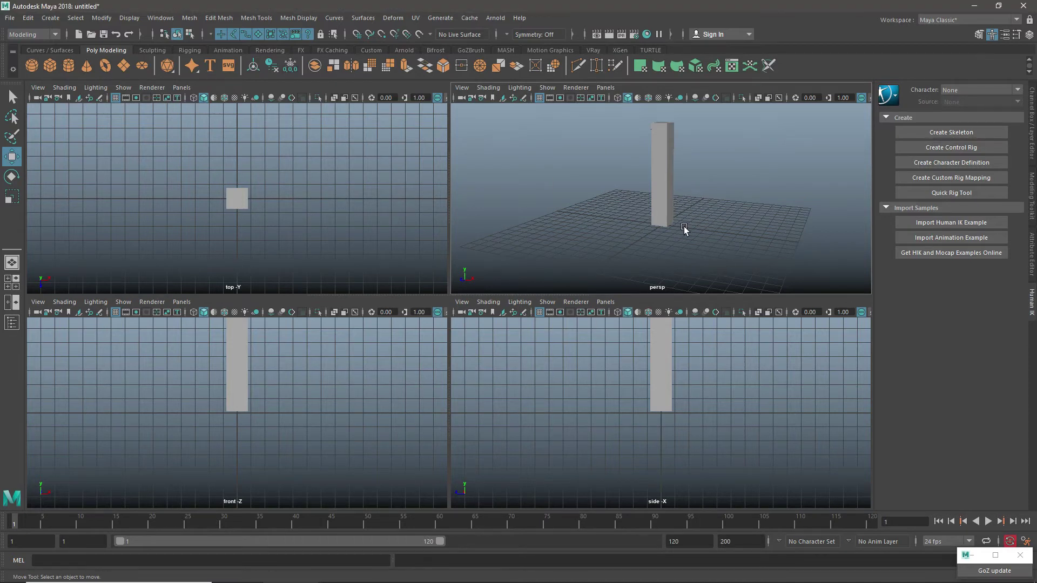
key(space)
alt+drag(540, 290, 490, 338)
Switch to Photos and examine the enlarged hand poses in Hand.jpg, and return to Maya.
click(475, 272)
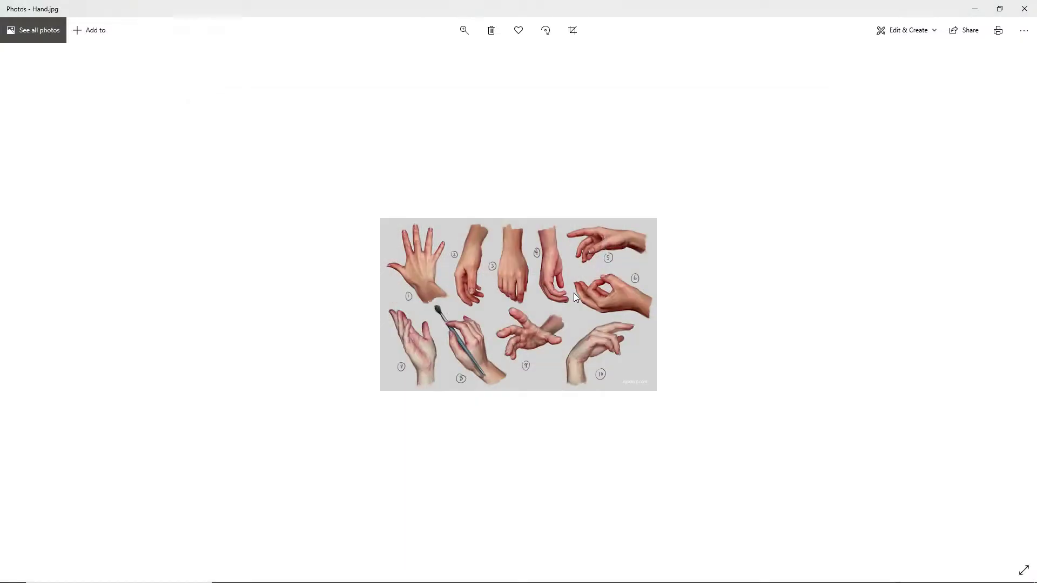
scroll(550, 303, up, 3)
scroll(552, 299, up, 2)
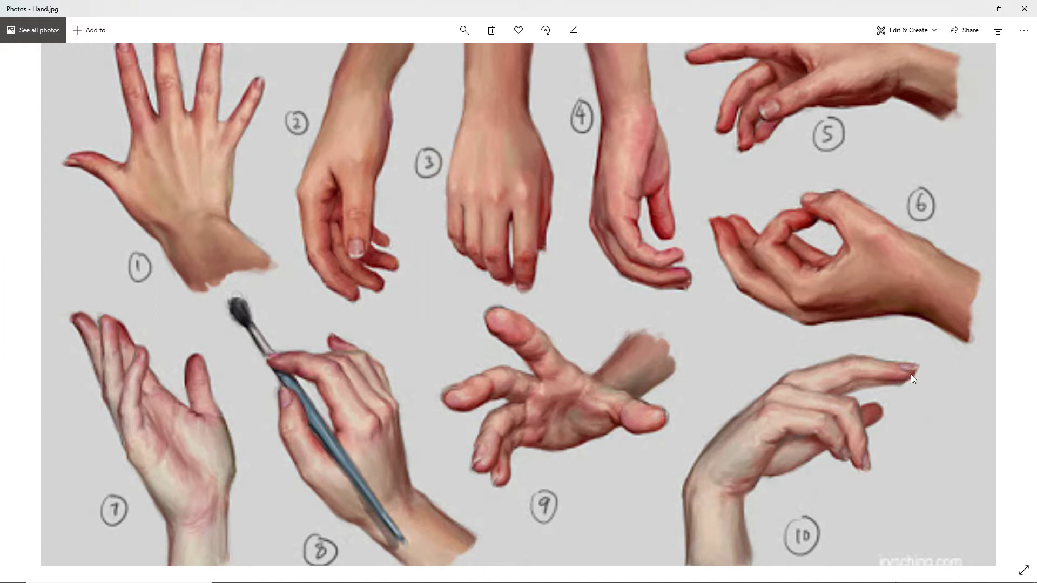
click(975, 9)
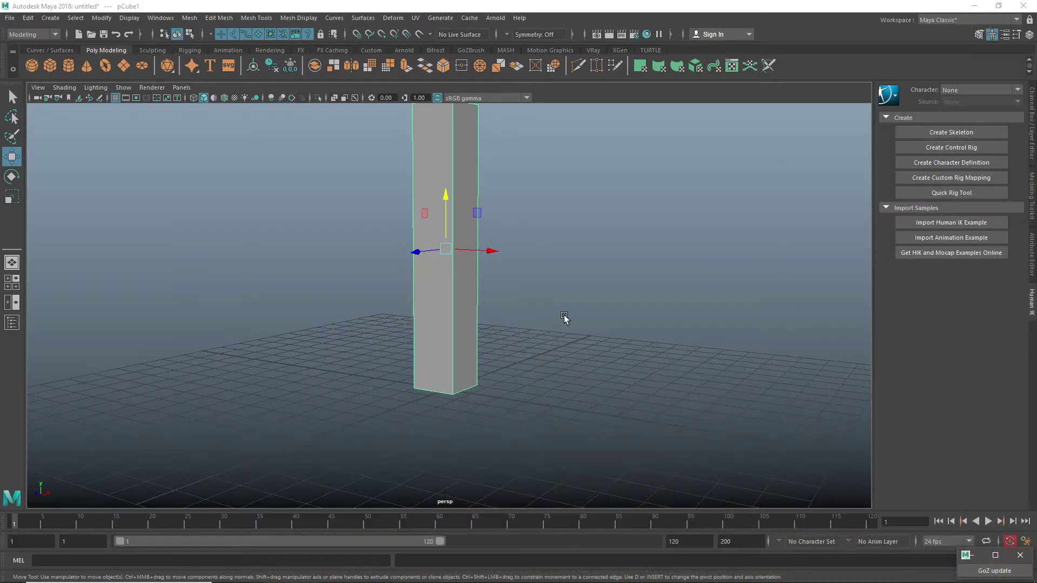
Delete the bottom face of the tall column.
alt+middle_drag(507, 244, 541, 322)
scroll(546, 345, up, 4)
alt+drag(549, 351, 513, 346)
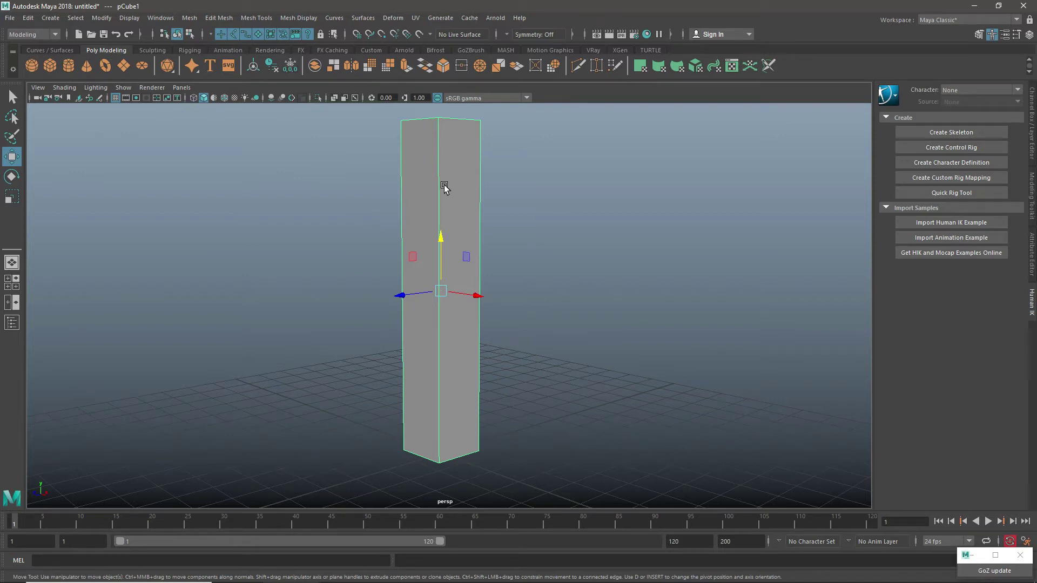
right_drag(450, 204, 448, 234)
alt+drag(506, 352, 535, 314)
click(450, 402)
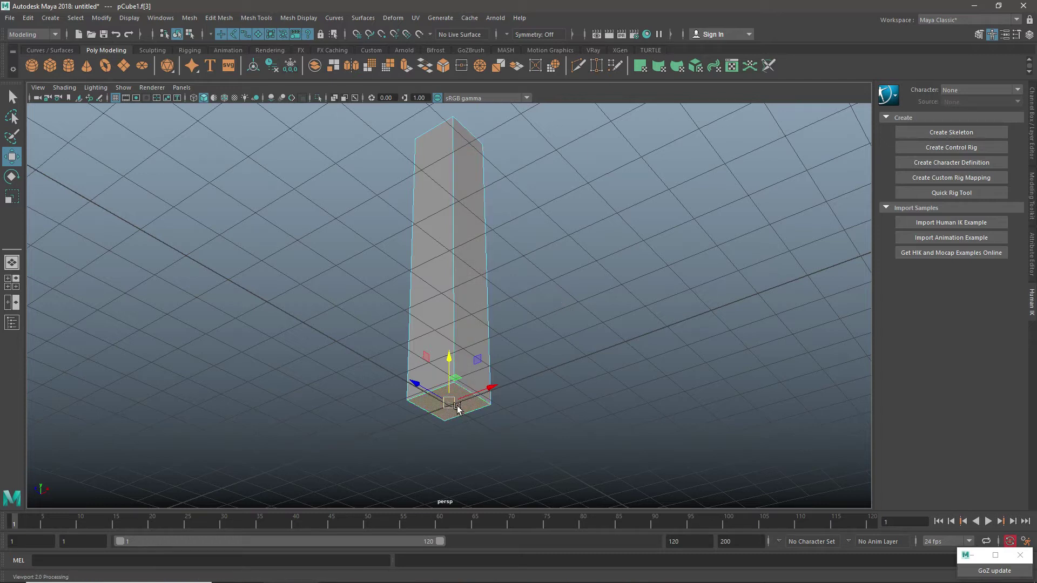
key(Delete)
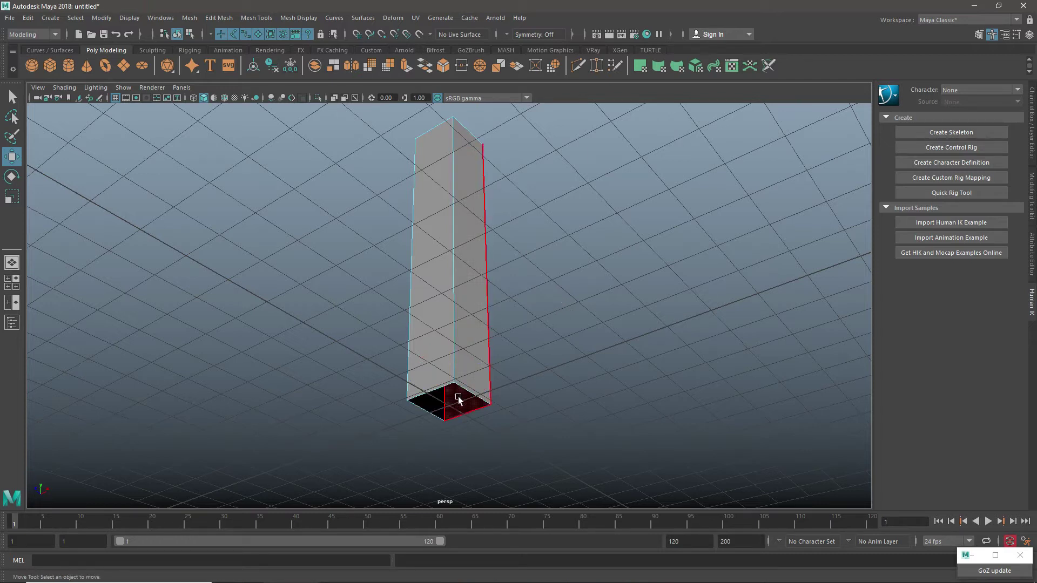
Return the column to object mode and check the finger shapes in the Hand.jpg reference in Photos.
alt+drag(518, 233, 518, 281)
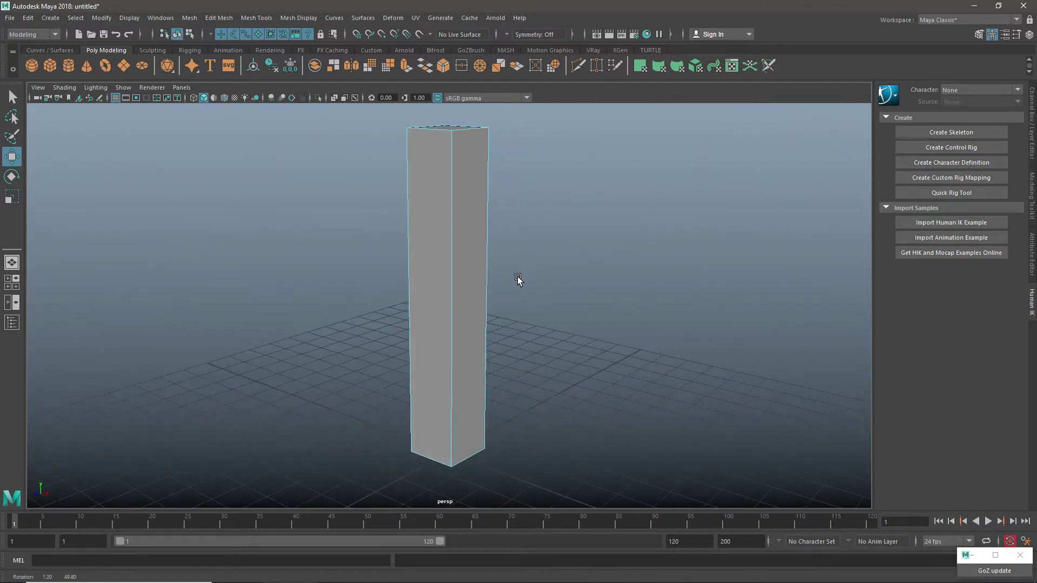
key(F11)
click(440, 211)
right_drag(435, 203, 481, 186)
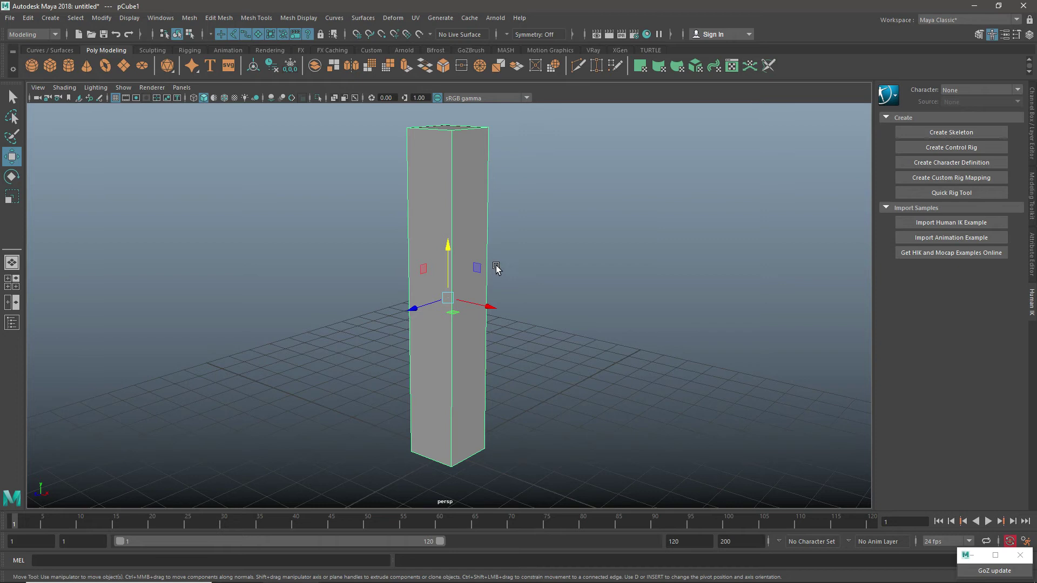
scroll(497, 269, down, 2)
alt+drag(420, 309, 449, 311)
click(466, 249)
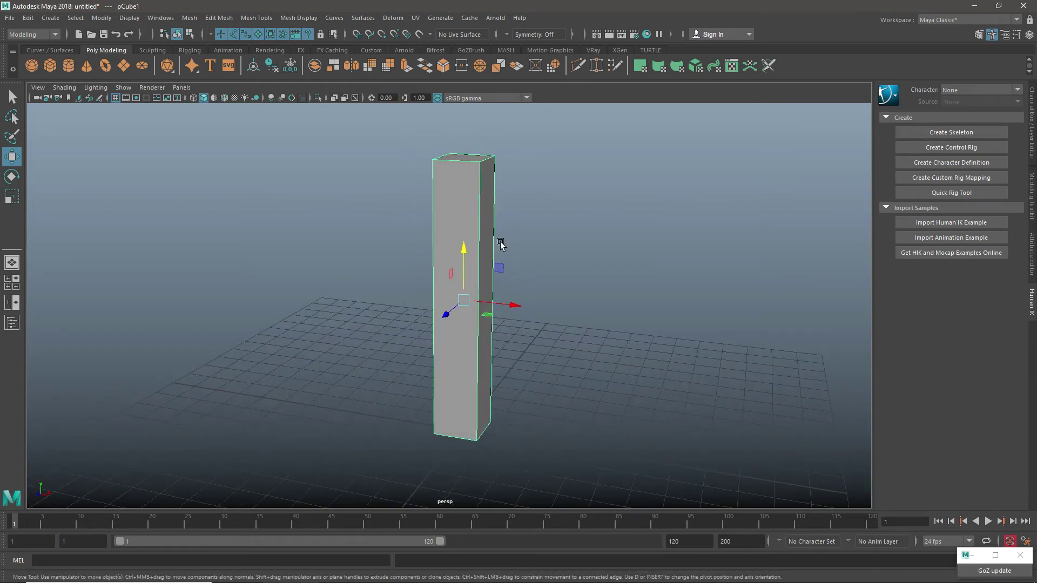
key(alt+Tab)
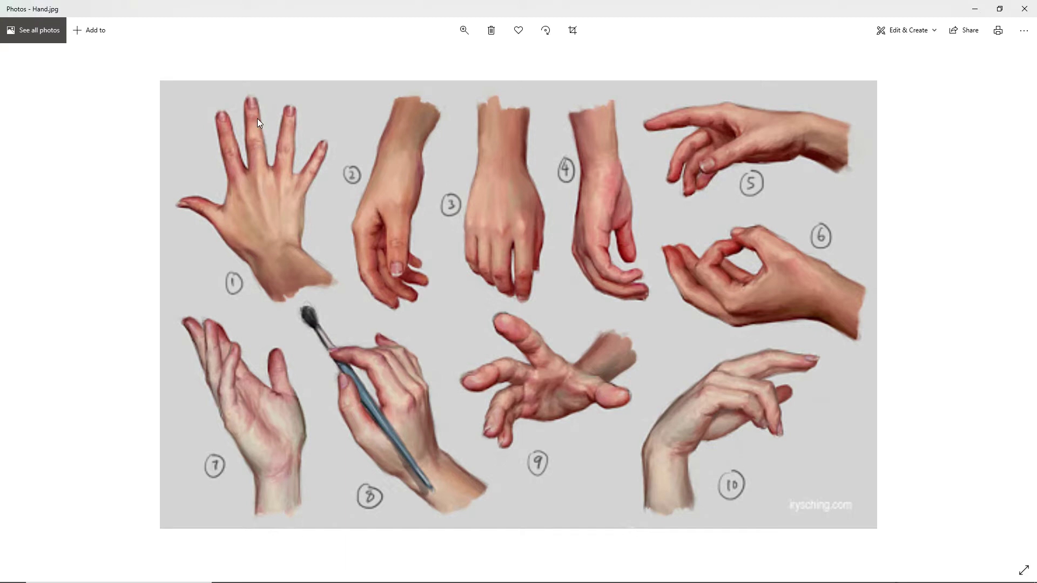
key(alt+Tab)
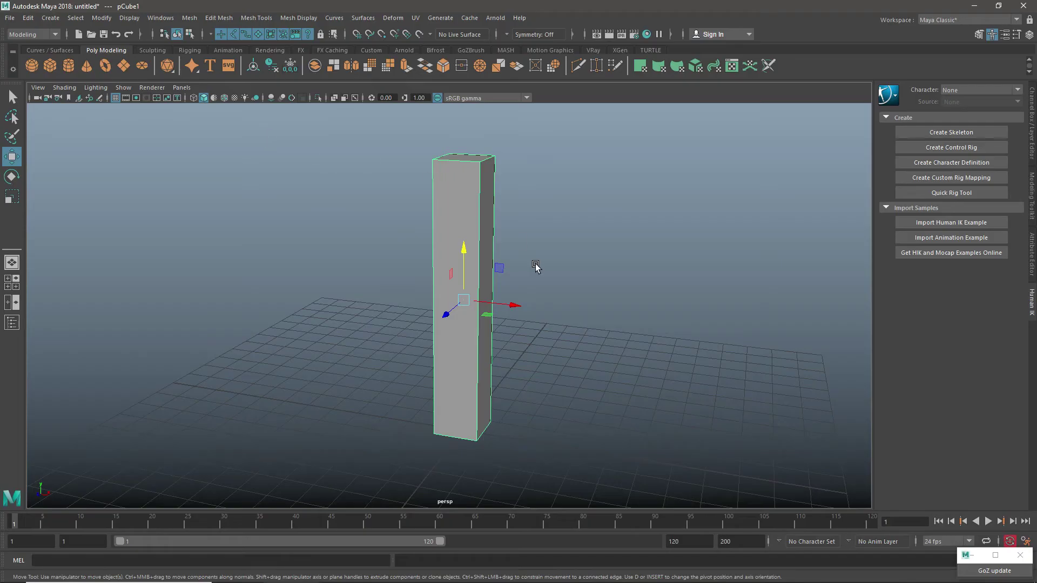
Insert two horizontal edge loops that divide the column into three segments along its height.
scroll(527, 253, up, 3)
alt+drag(511, 309, 495, 311)
scroll(501, 303, down, 3)
right_click(444, 213)
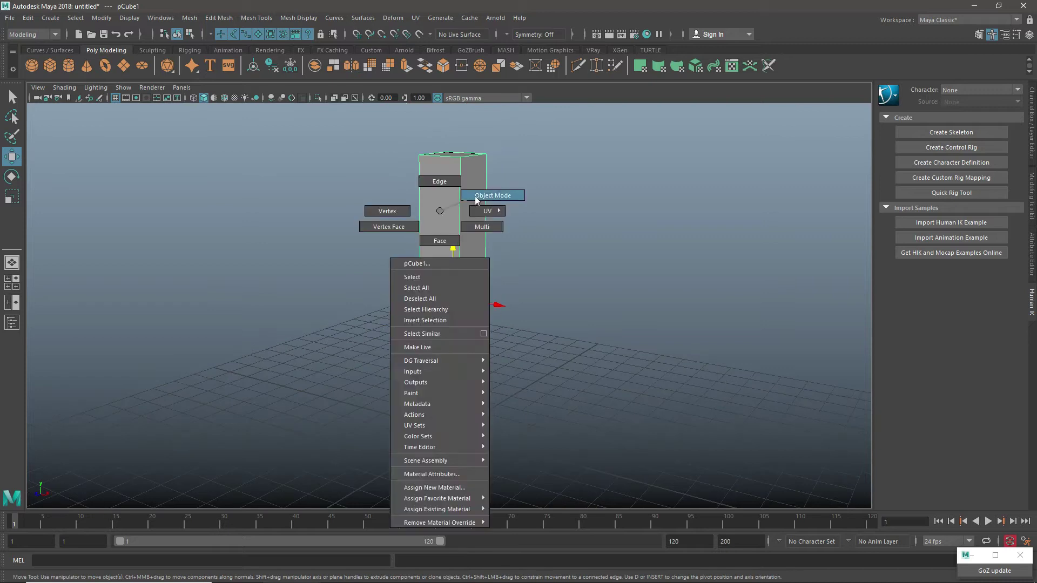
shift+right_drag(460, 196, 439, 211)
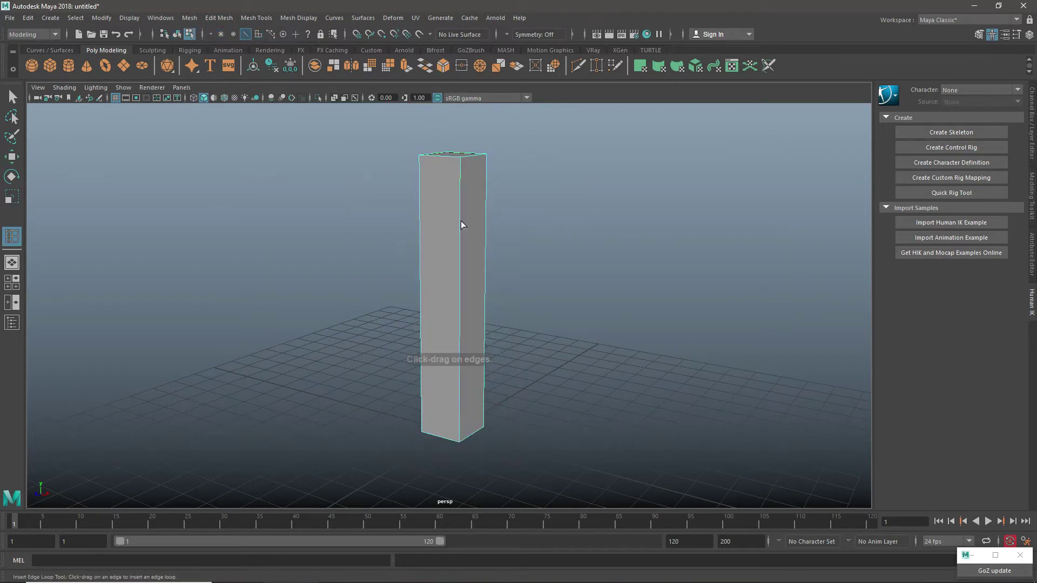
click(460, 344)
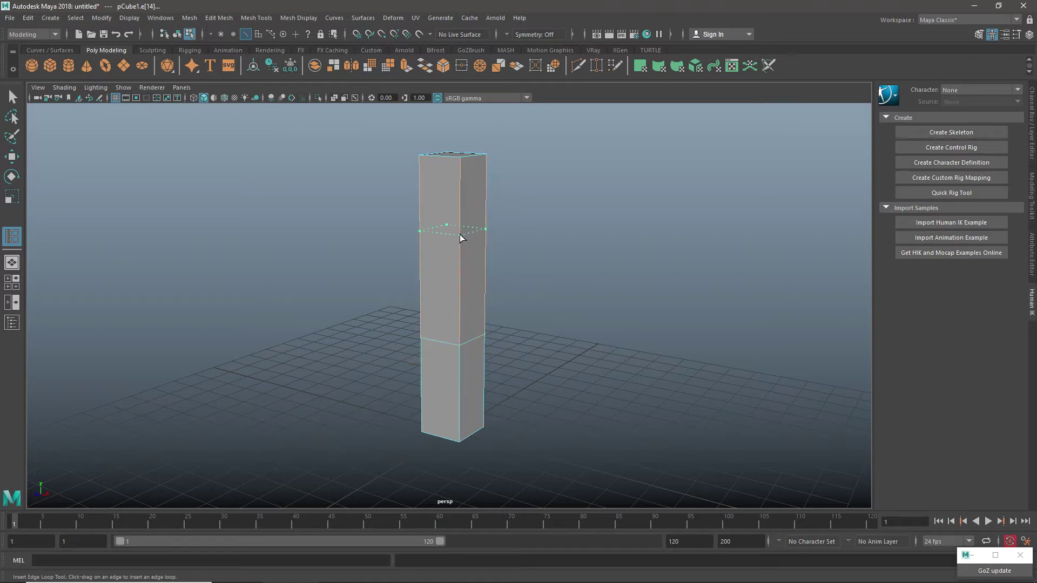
click(461, 238)
Insert two lengthwise edge loops through the middle of the column's sides, crossing at the centre of the top face.
alt+drag(539, 283, 411, 355)
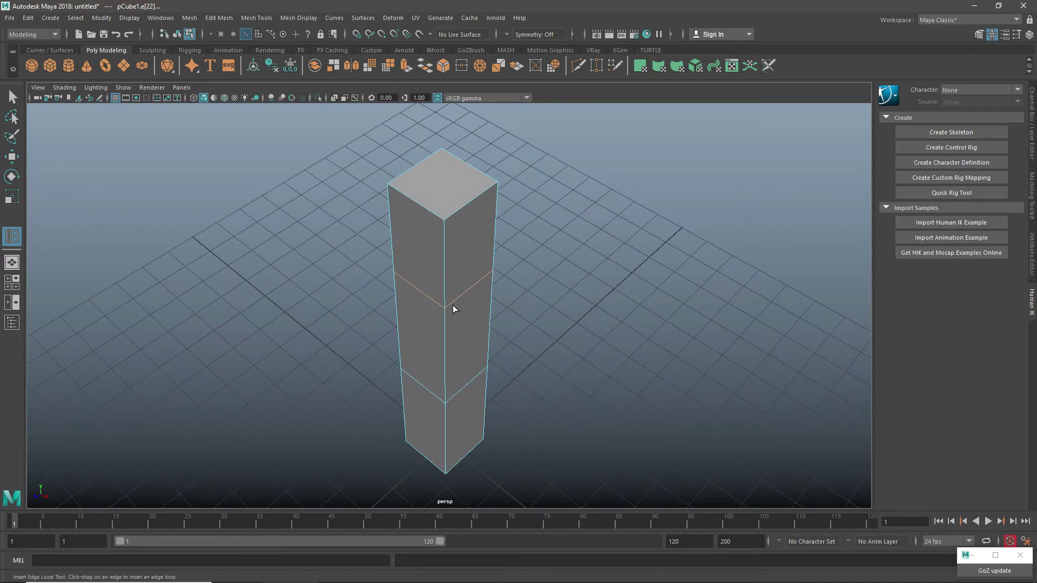
click(468, 202)
alt+drag(459, 231, 416, 267)
click(460, 263)
Select the lengthwise edge loop in the middle of the column with the Move tool active.
key(w)
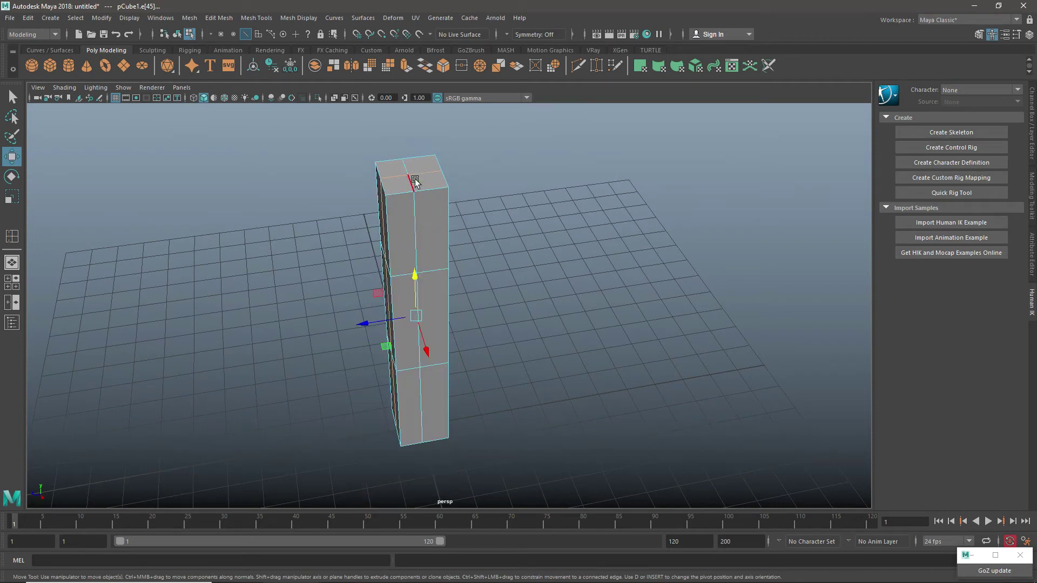
right_click(410, 170)
double_click(415, 212)
alt+drag(442, 234, 416, 282)
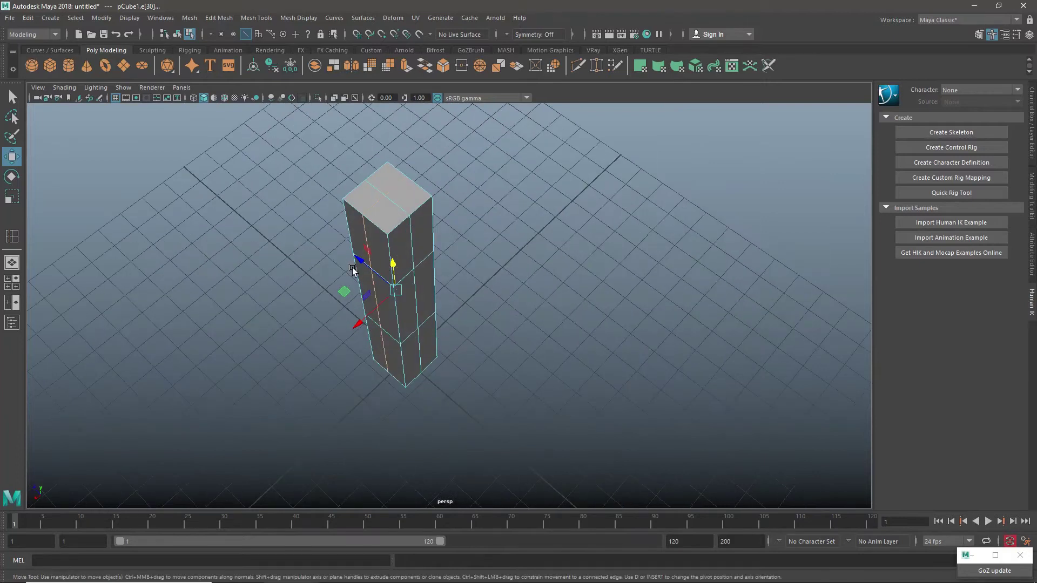
alt+drag(335, 288, 475, 281)
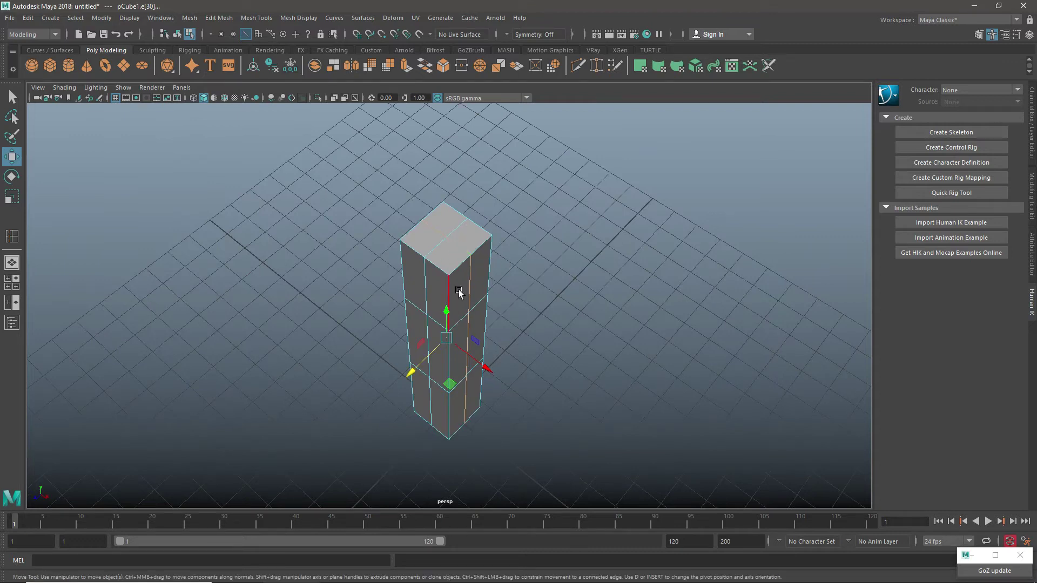
Delete the subdivided column and create a new polygon cube at the grid's centre.
key(F8)
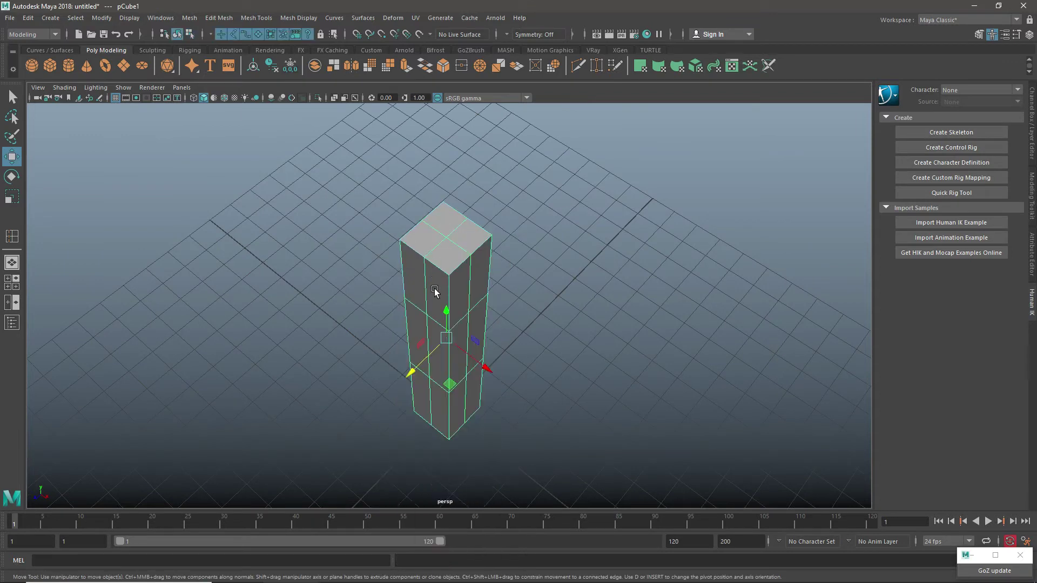
key(Delete)
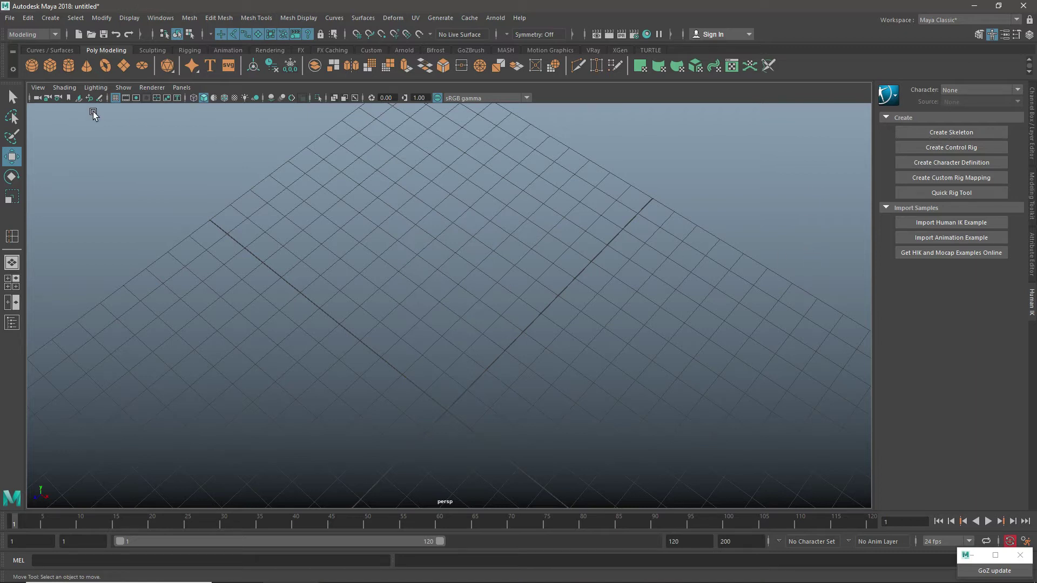
key(ctrl+z)
scroll(493, 287, down, 5)
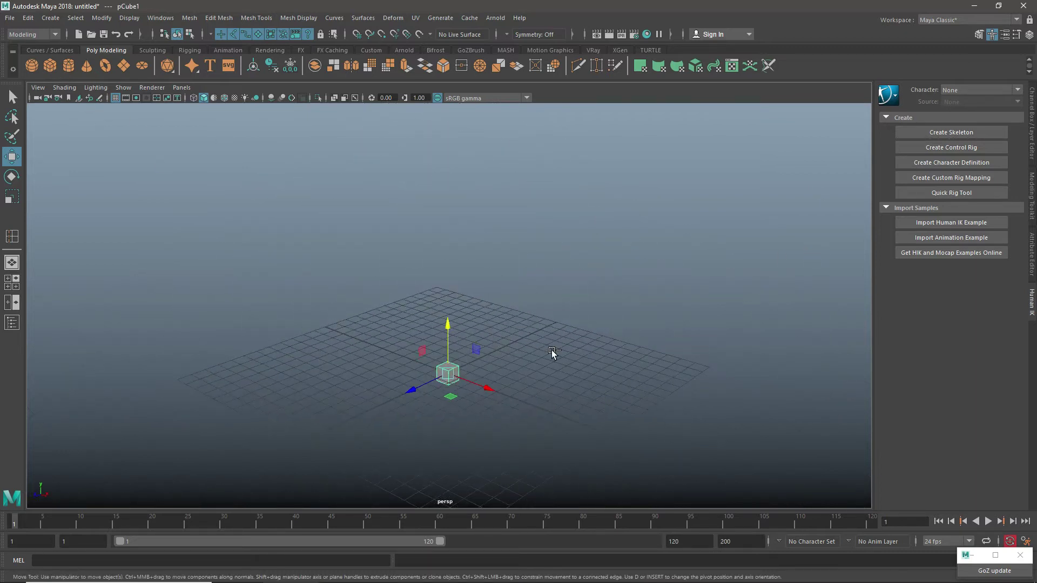
Set the height of the new polygon cube to 7.6 in its creation inputs.
key(ctrl+a)
key(ctrl+a)
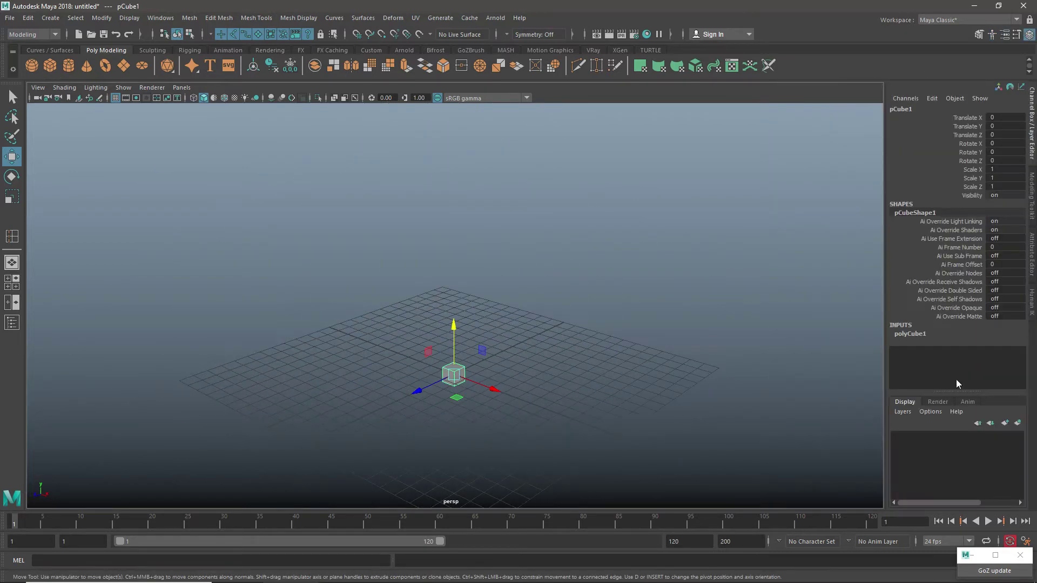
click(911, 335)
scroll(997, 358, down, 1)
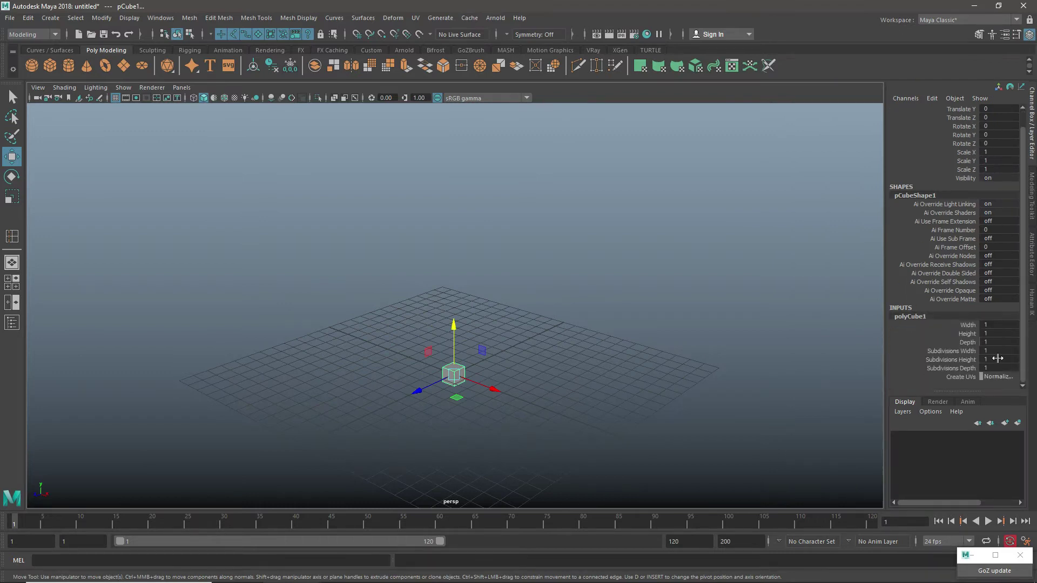
click(963, 353)
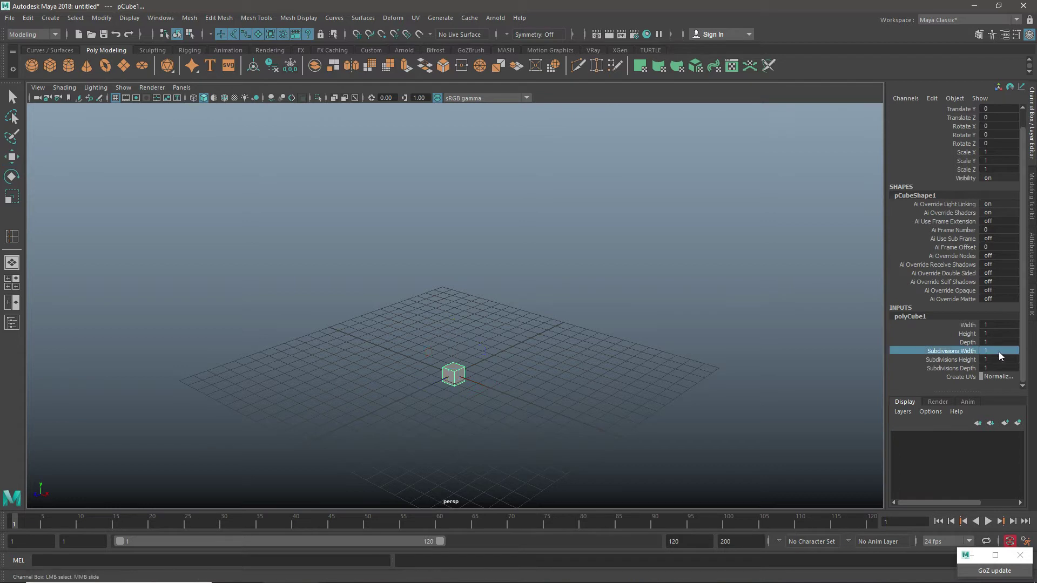
click(972, 334)
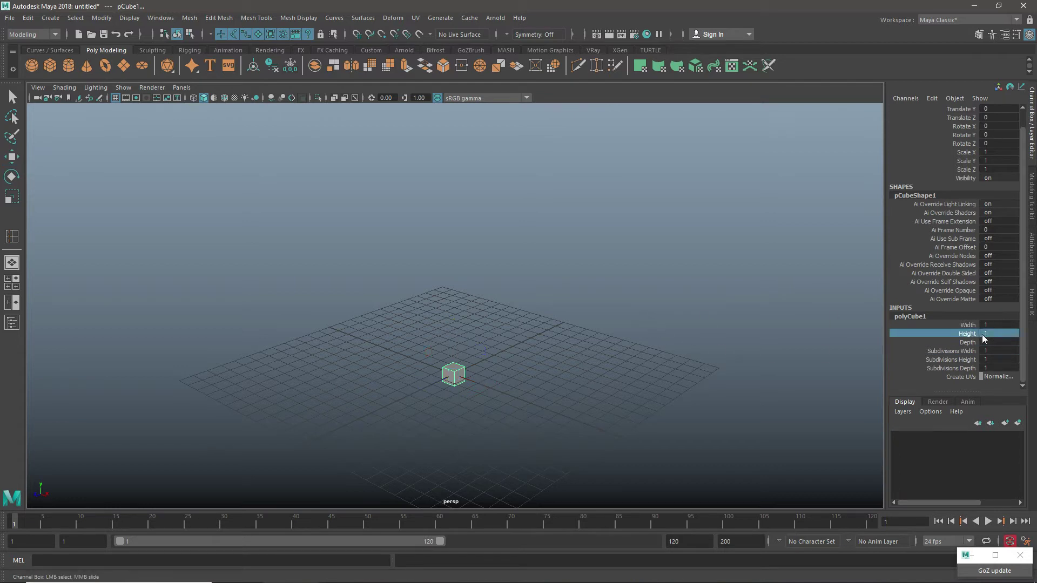
middle_drag(680, 324, 740, 306)
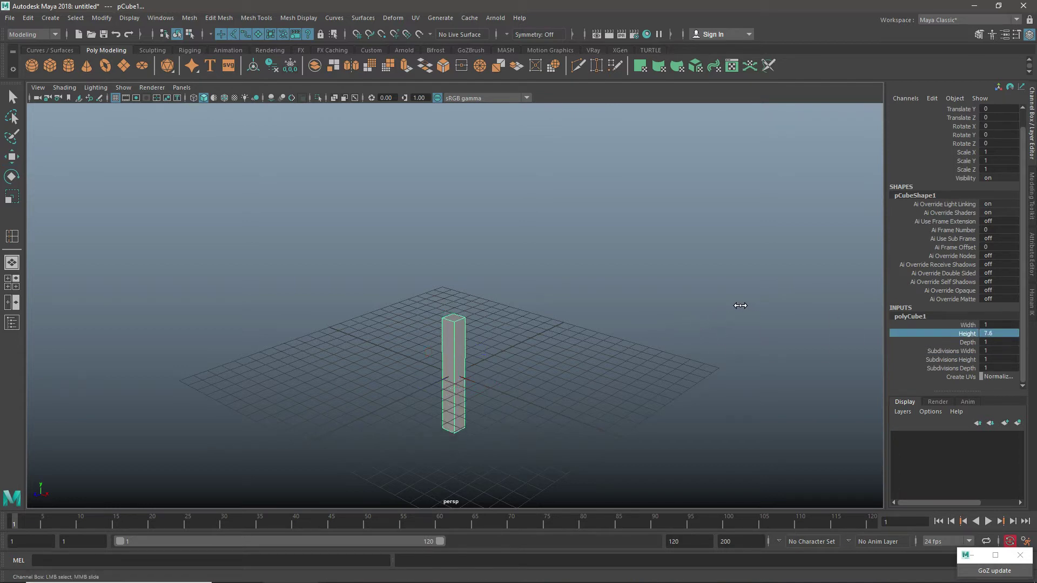
Move the tall cube up along Y to a Translate Y of 4.048, so it stands above the grid.
key(w)
scroll(564, 368, up, 3)
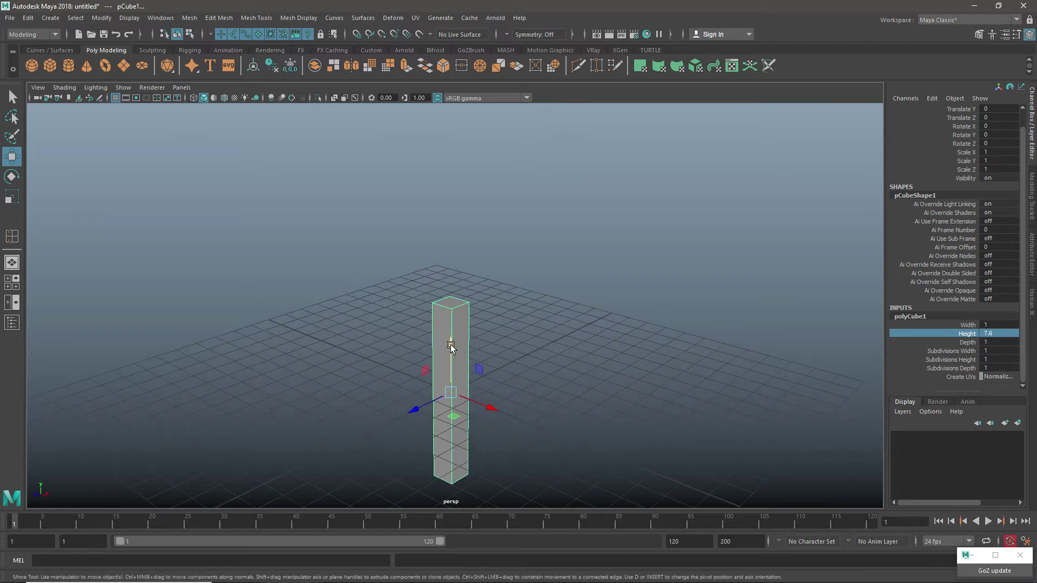
drag(451, 346, 454, 248)
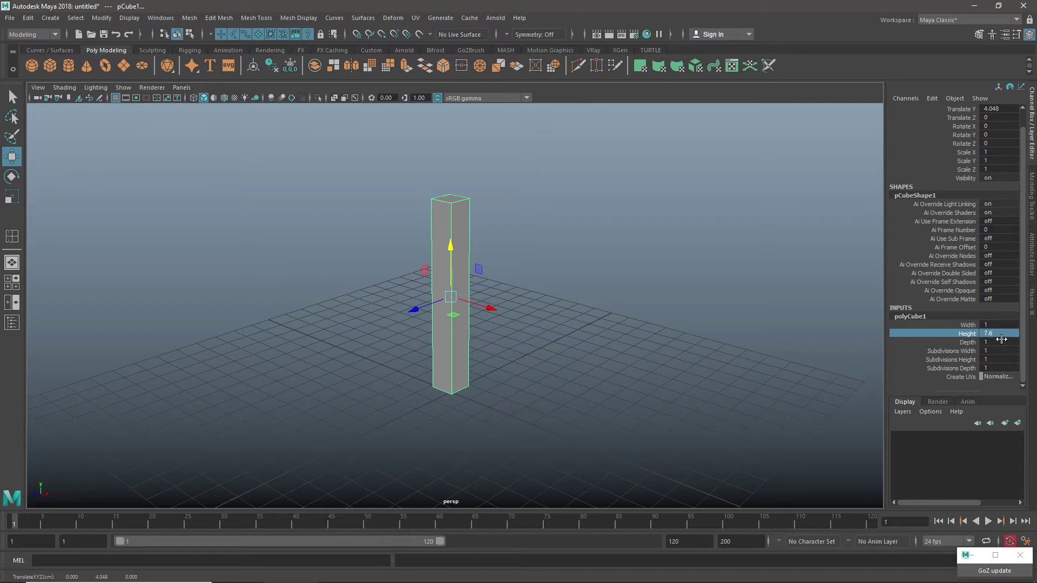
Set the column's subdivisions to 2 in width, 3 in height and 2 in depth.
click(960, 352)
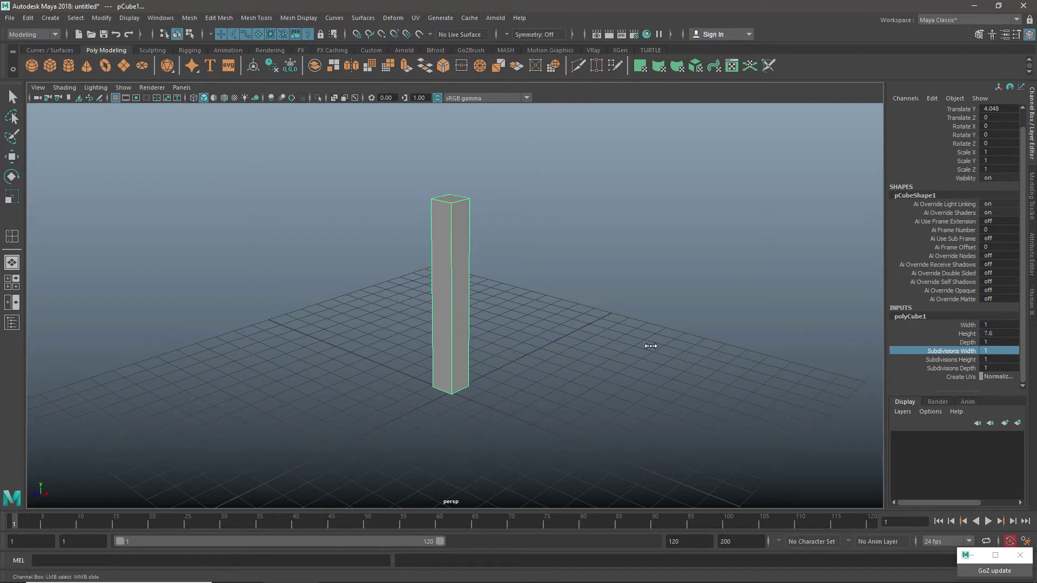
scroll(662, 345, up, 2)
middle_drag(666, 345, 607, 313)
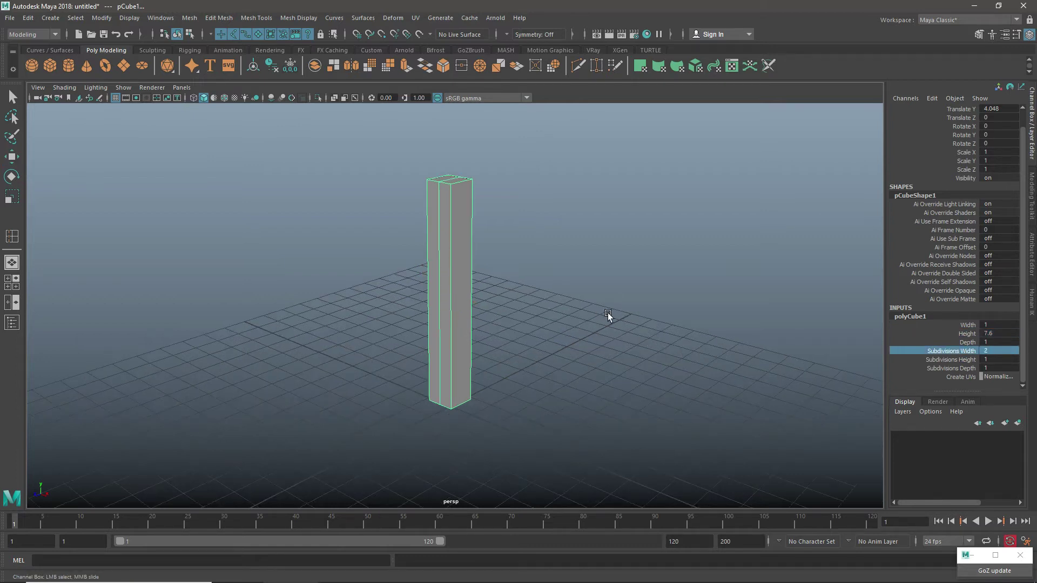
click(957, 360)
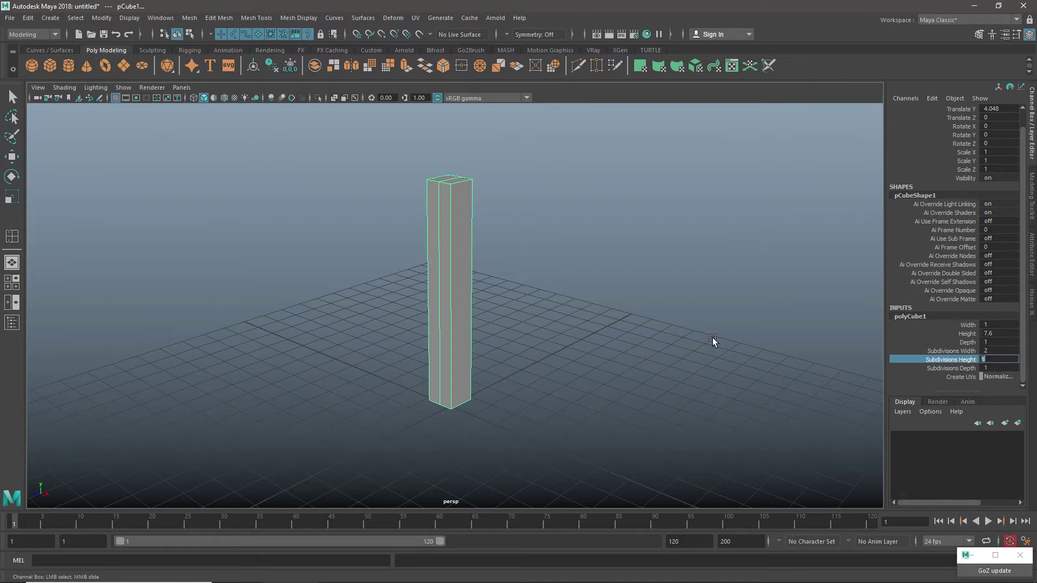
text(2)
key(Return)
middle_drag(701, 323, 713, 324)
drag(982, 369, 1008, 362)
click(962, 371)
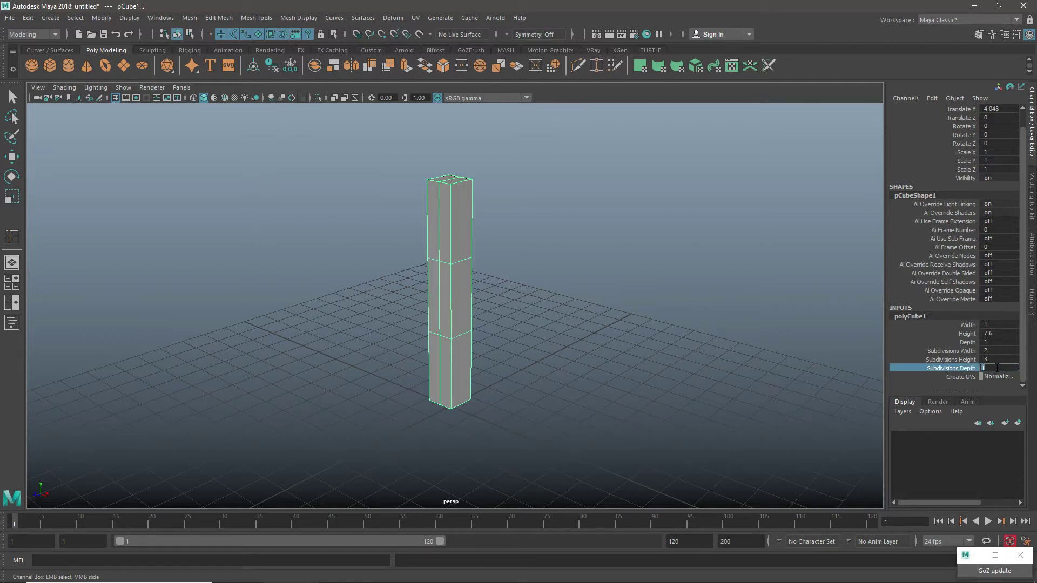
key(Return)
click(920, 343)
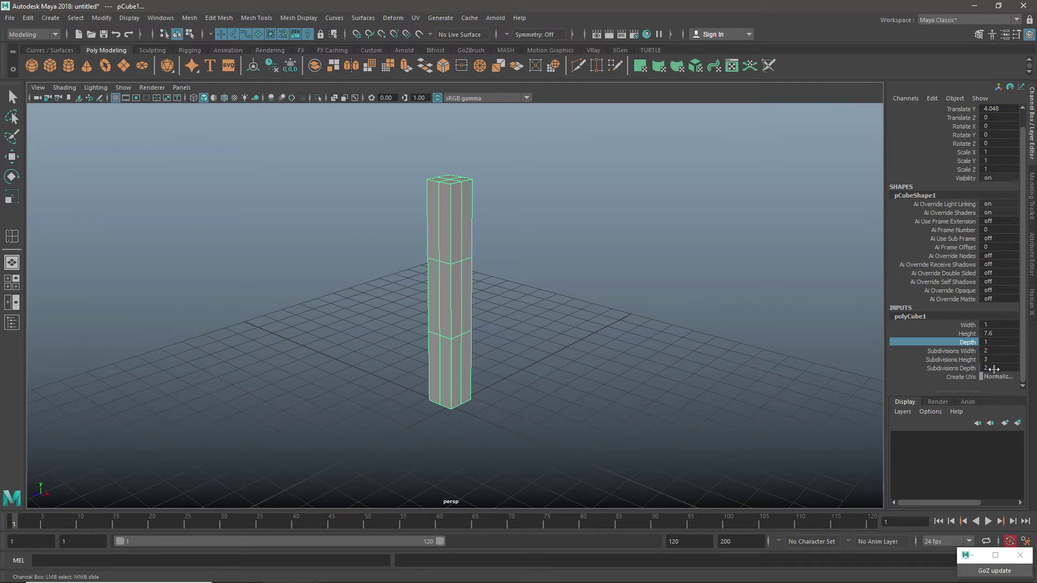
Hide the grid in the perspective view and inspect the subdivided column.
alt+drag(489, 283, 456, 354)
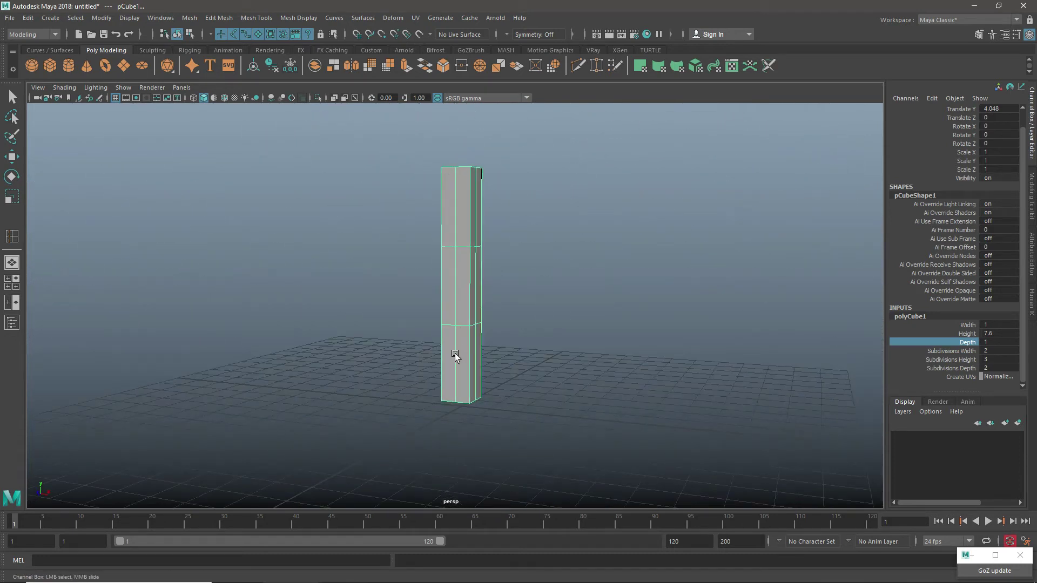
click(115, 97)
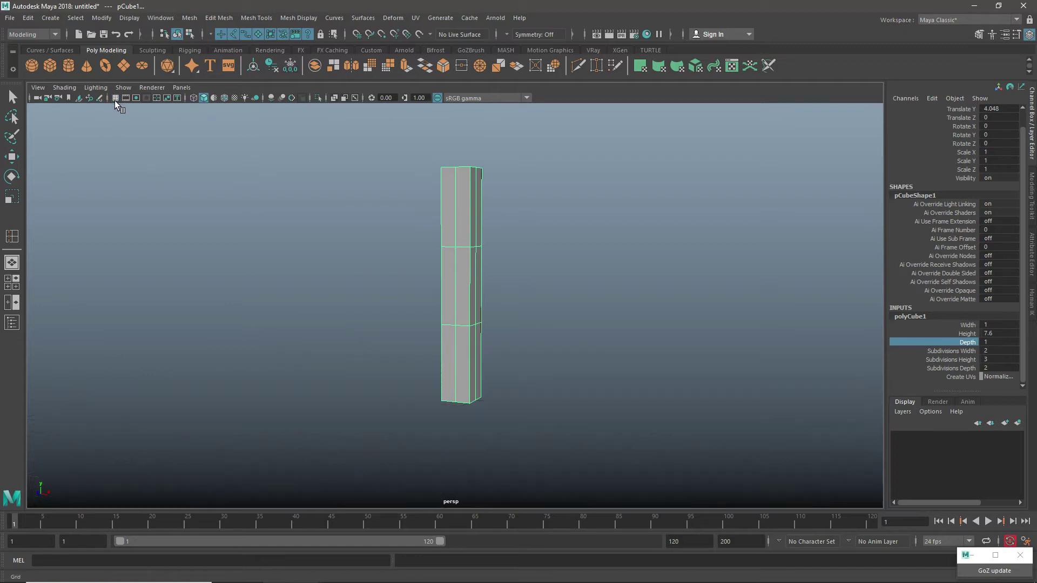
scroll(521, 327, up, 2)
alt+drag(521, 327, 498, 311)
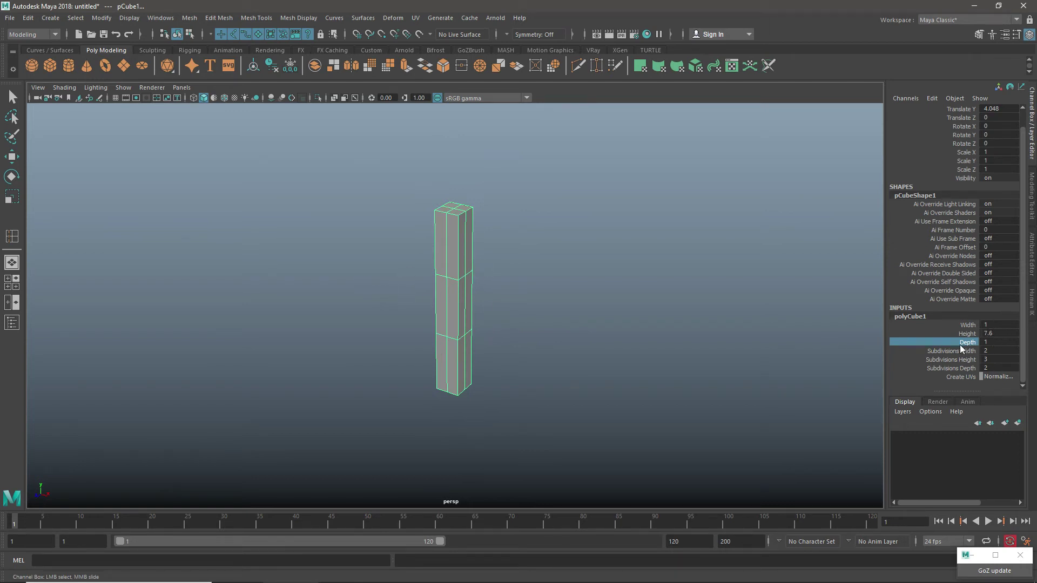
Set both the width and the depth of the column to 2.
click(987, 343)
click(985, 325)
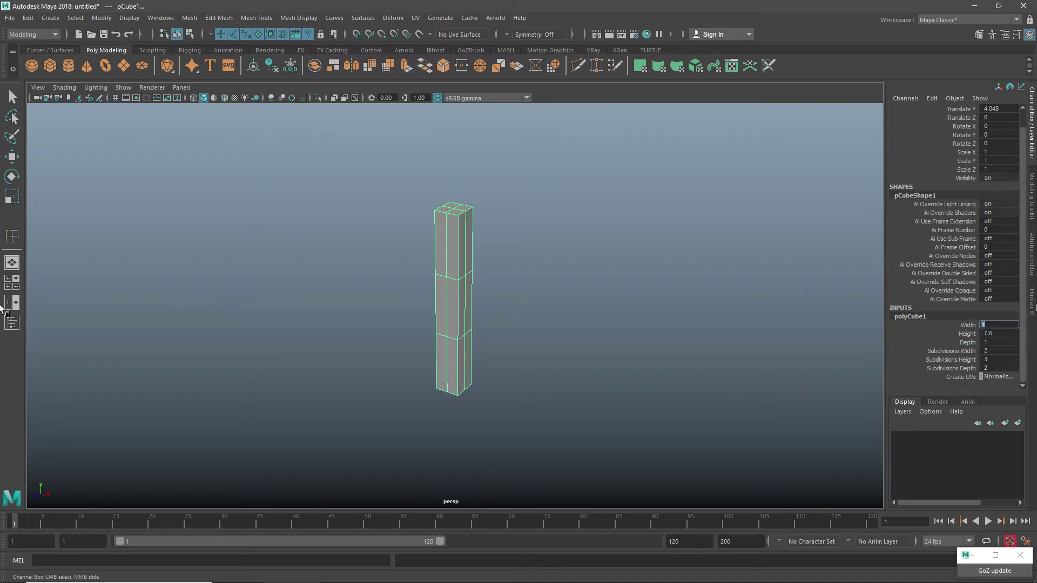
text(2)
key(Return)
click(1006, 342)
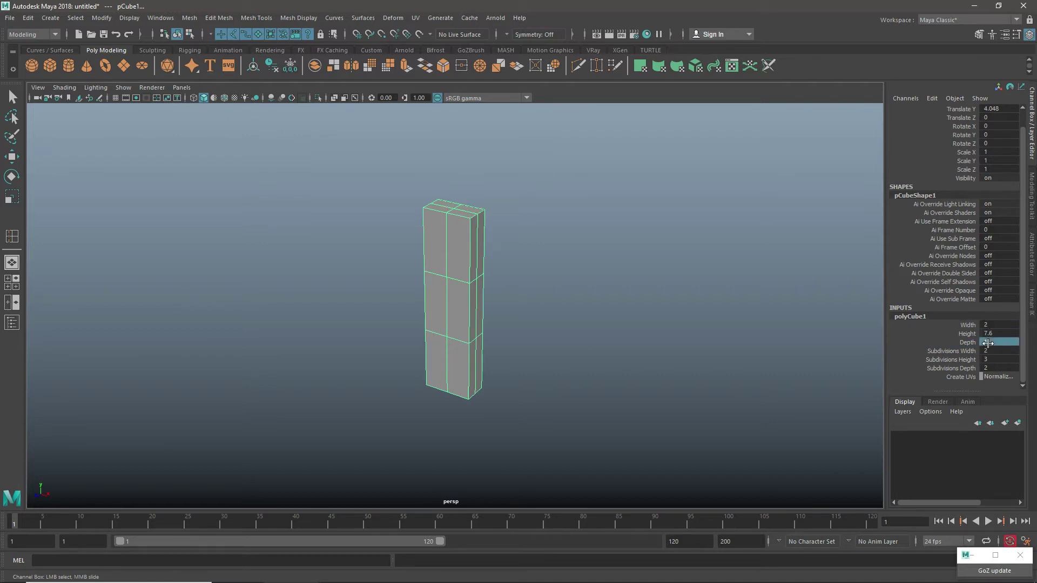
text(2)
key(Return)
alt+drag(553, 242, 469, 283)
Reduce the column's width and depth to 1.5 each.
click(991, 324)
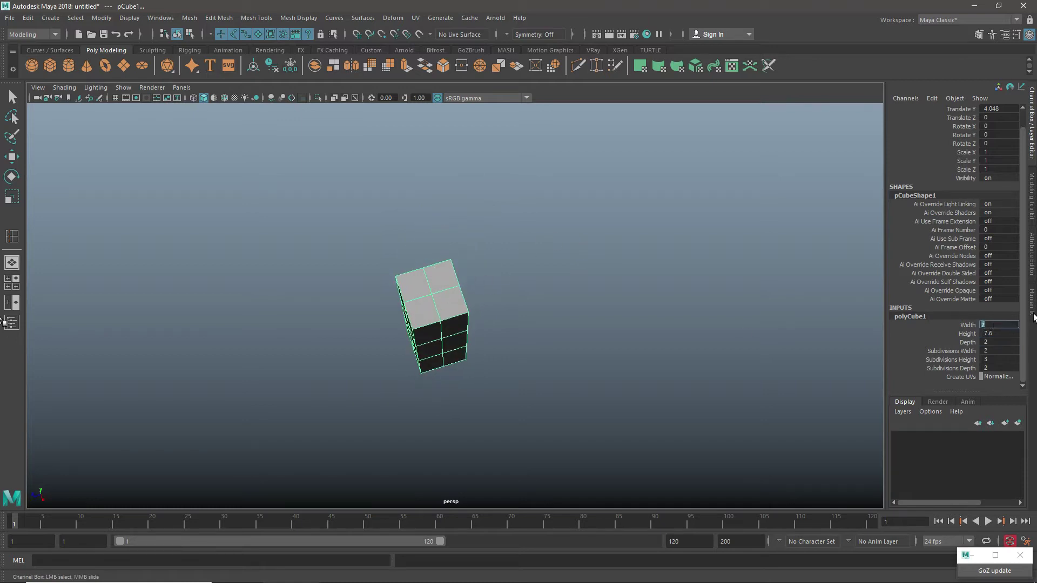
text(1.5)
key(Return)
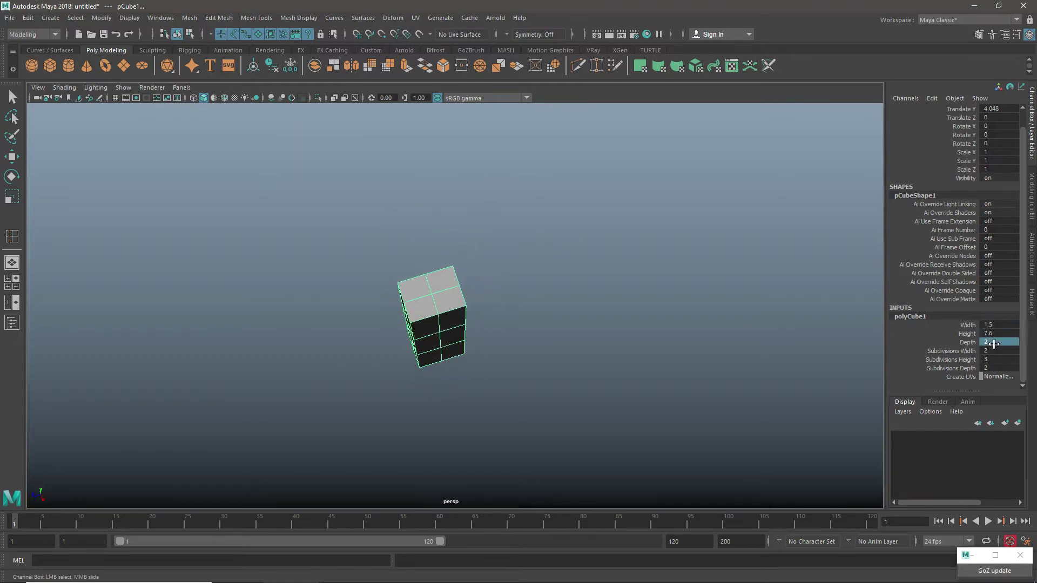
click(995, 342)
text(1.5)
key(Return)
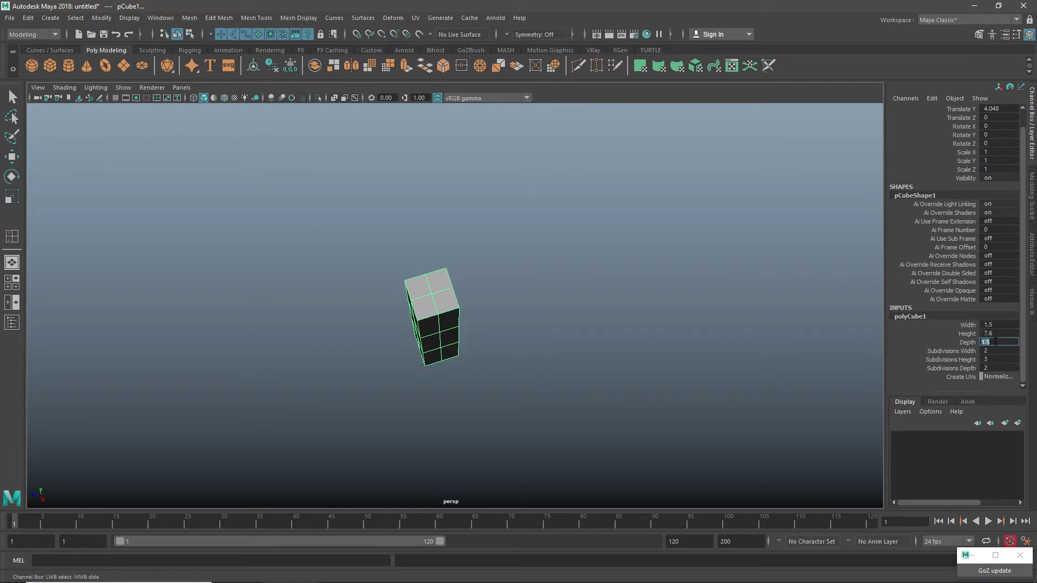
Reselect the column and set its width and depth to 1.2 each.
click(598, 290)
key(w)
alt+drag(597, 289, 452, 285)
click(451, 285)
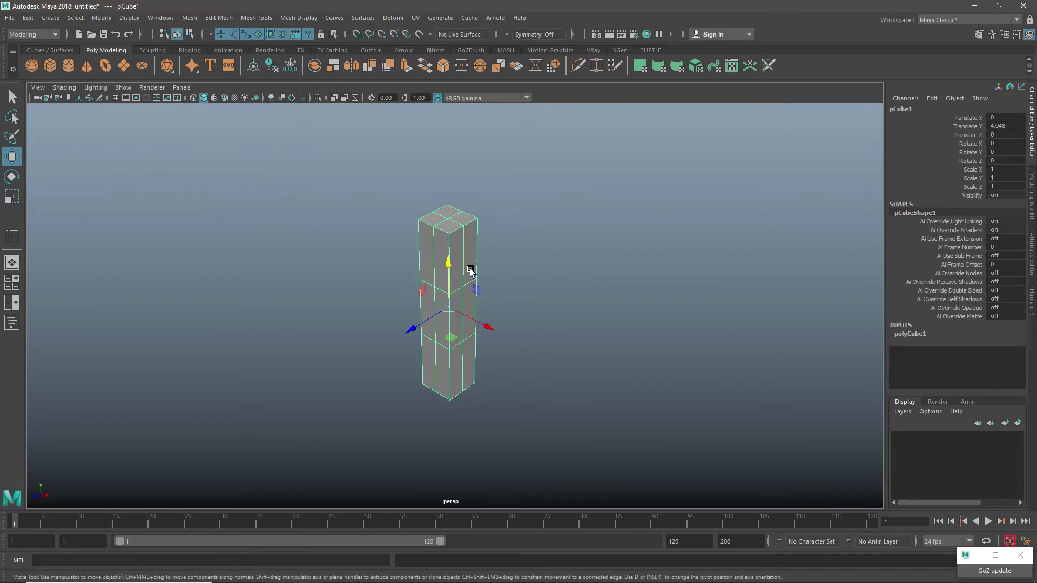
scroll(479, 325, up, 2)
alt+drag(479, 324, 427, 318)
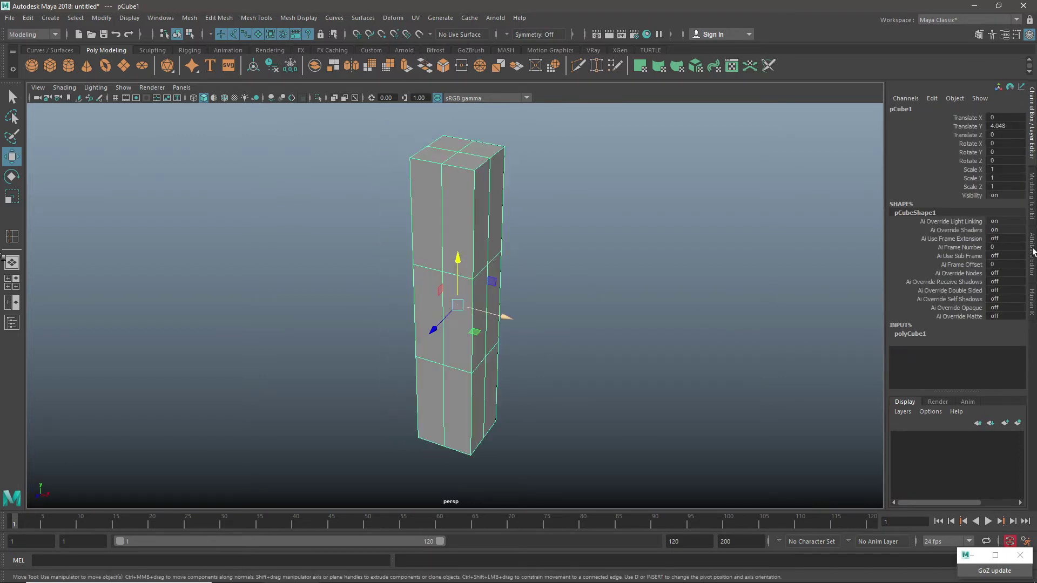
click(937, 336)
click(1003, 341)
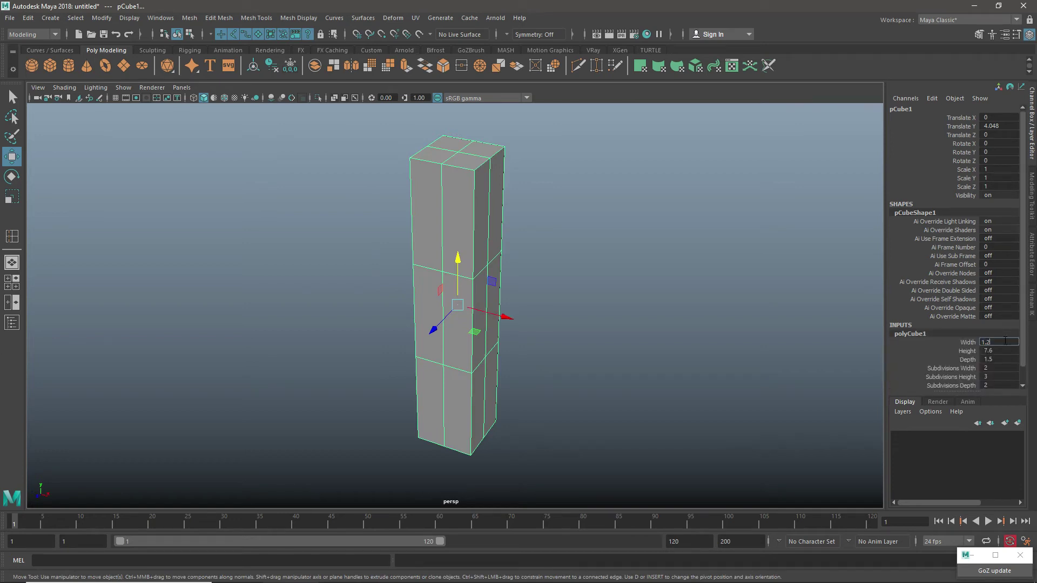
text(1.2)
key(Return)
click(997, 359)
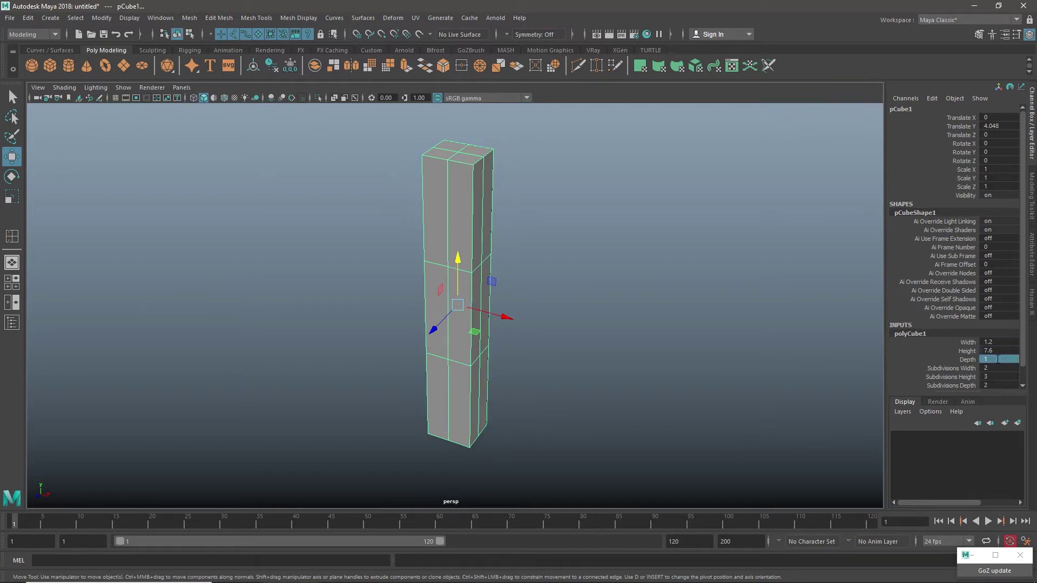
text(1.2)
key(Return)
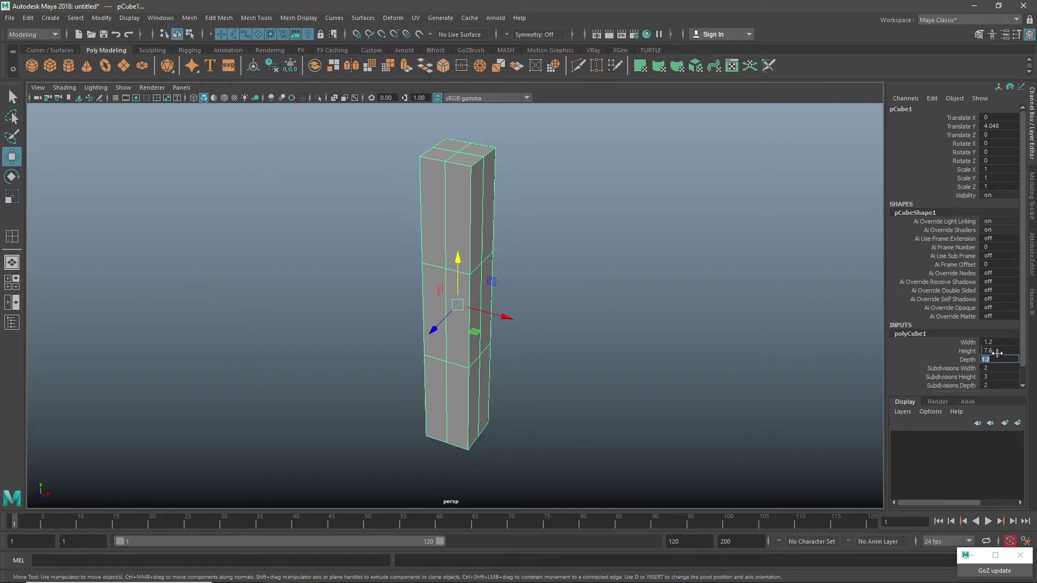
Show the selected column in the top view and switch it to vertex selection.
click(617, 242)
alt+drag(617, 242, 542, 326)
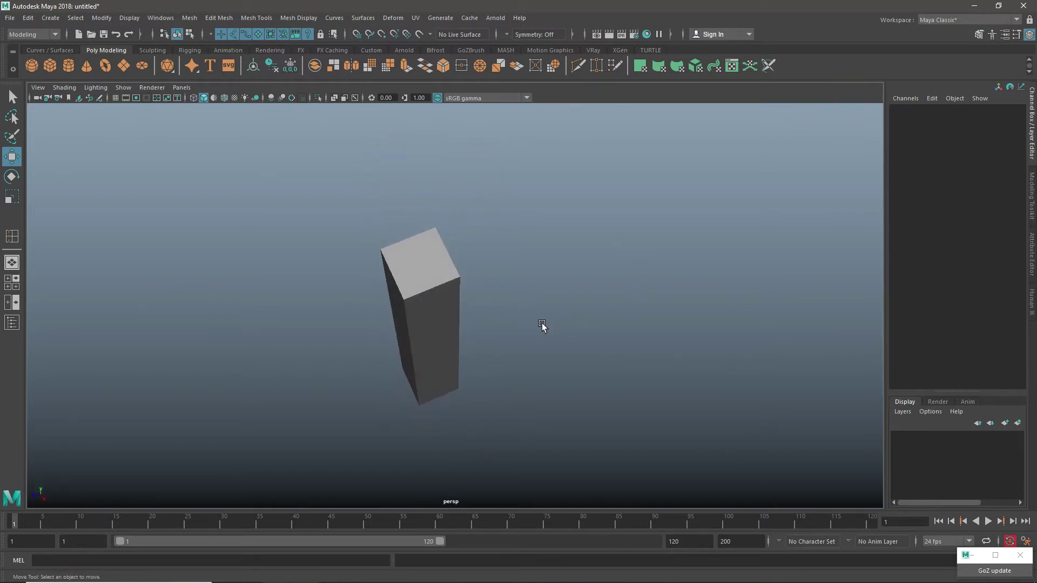
click(427, 271)
alt+drag(426, 271, 427, 183)
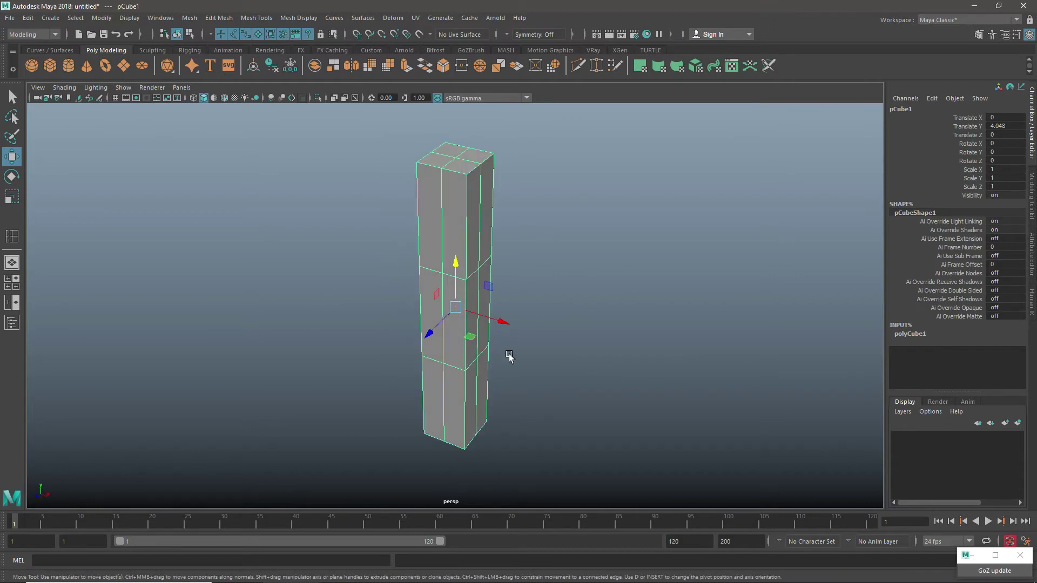
key(space)
key(space)
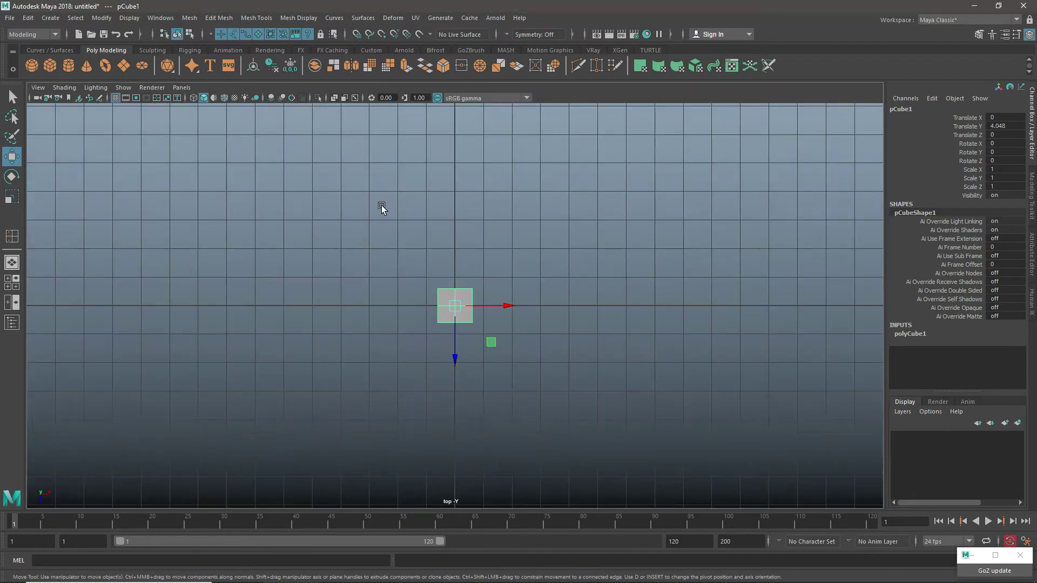
scroll(406, 229, up, 10)
right_click(465, 262)
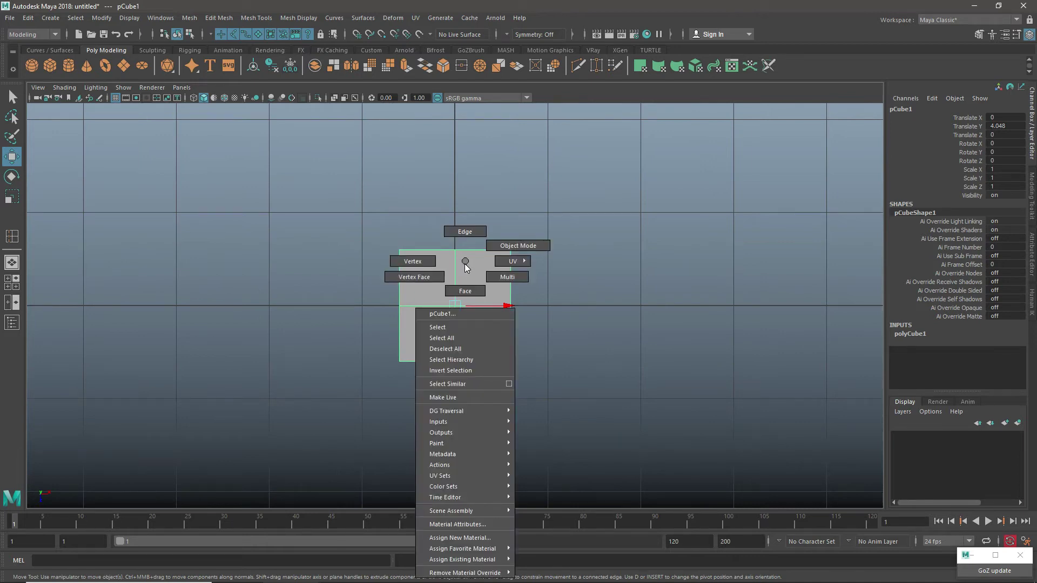
right_click(471, 263)
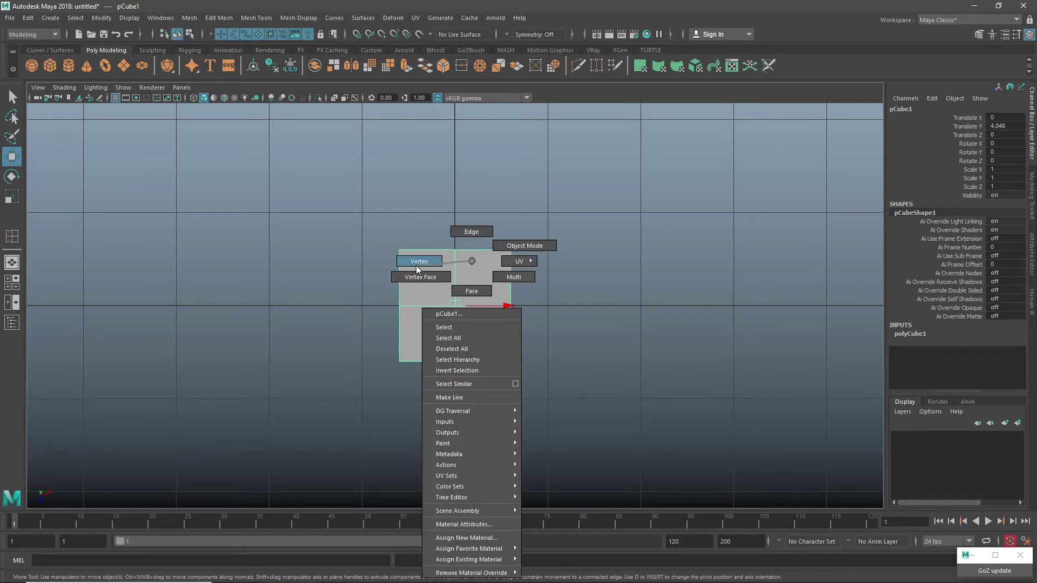
right_drag(416, 268, 417, 268)
Scale the middle vertices of the column's two Z-facing sides outward along Z.
drag(440, 221, 475, 256)
drag(459, 343, 429, 406)
key(r)
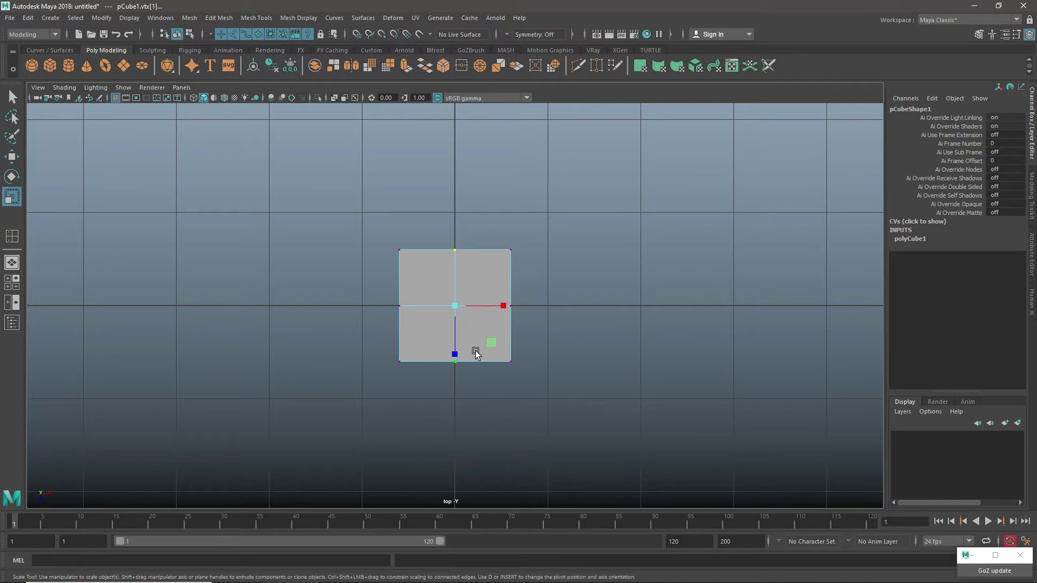
drag(455, 354, 457, 365)
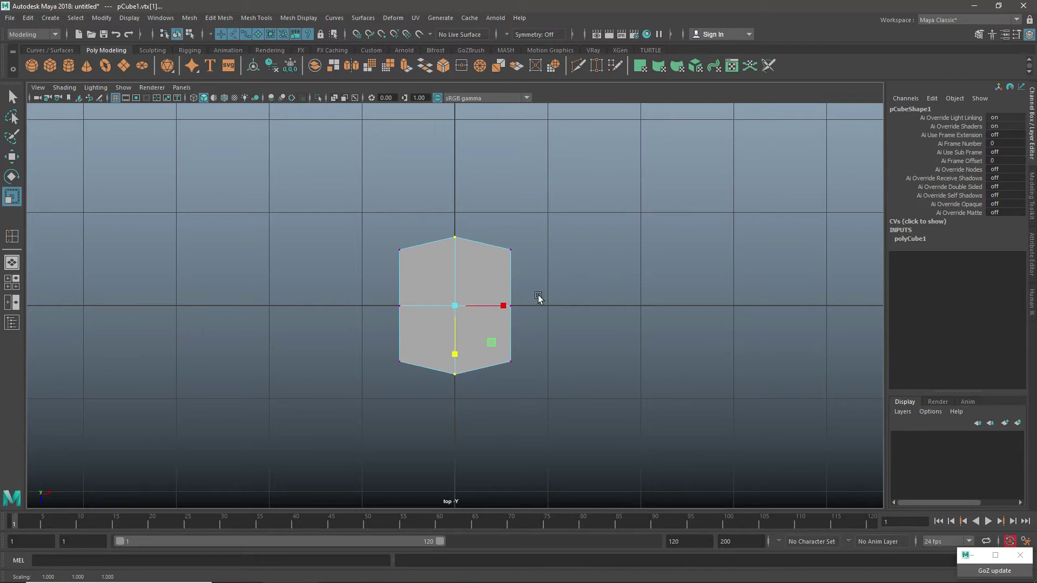
Scale the middle vertices of the column's two X-facing sides outward along X to form an octagonal outline.
drag(538, 294, 499, 326)
drag(374, 290, 427, 322)
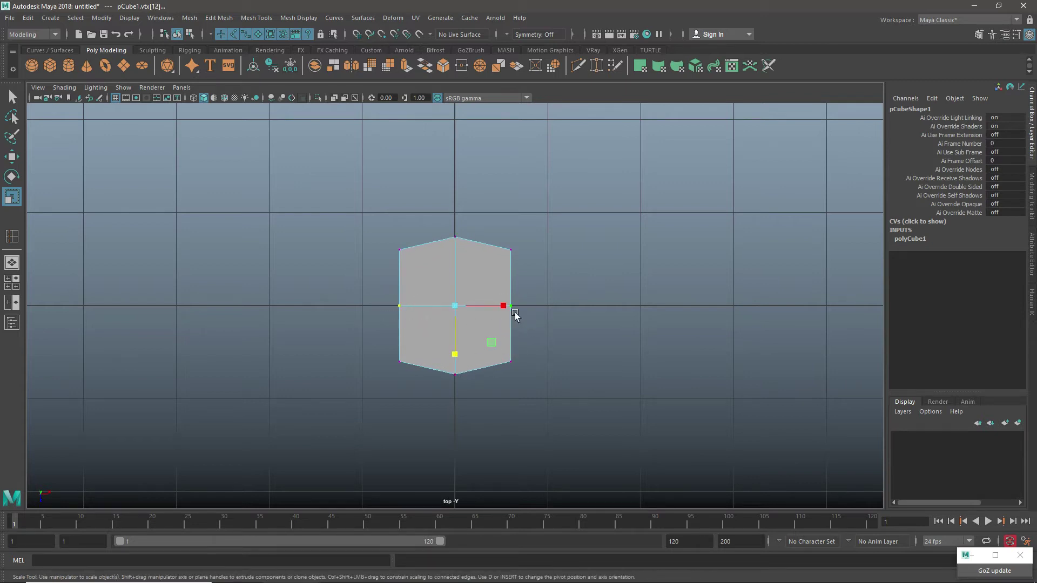
drag(503, 305, 519, 303)
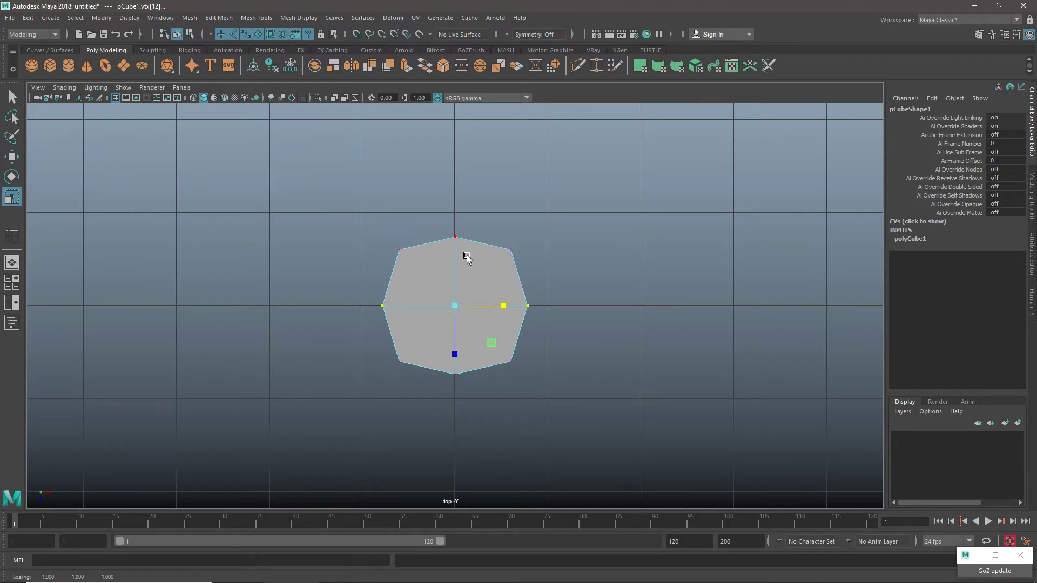
Return the column to object mode and examine its rounded shape in the perspective view.
right_drag(467, 255, 508, 233)
key(space)
key(space)
alt+drag(671, 238, 560, 222)
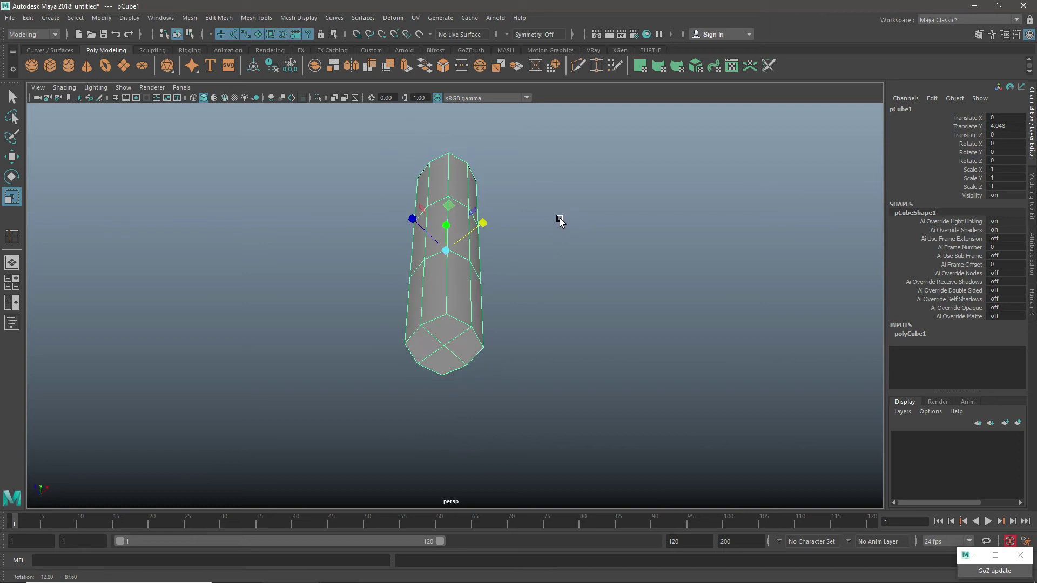
Delete the four faces capping the column's lower end.
right_drag(445, 277, 446, 311)
click(457, 332)
shift+click(462, 344)
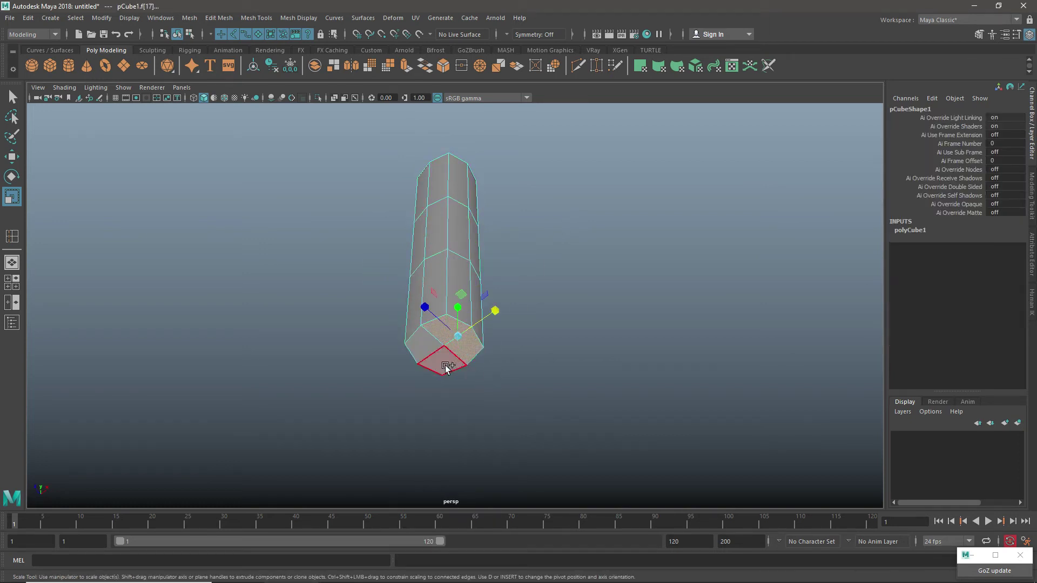
shift+click(444, 363)
shift+click(421, 342)
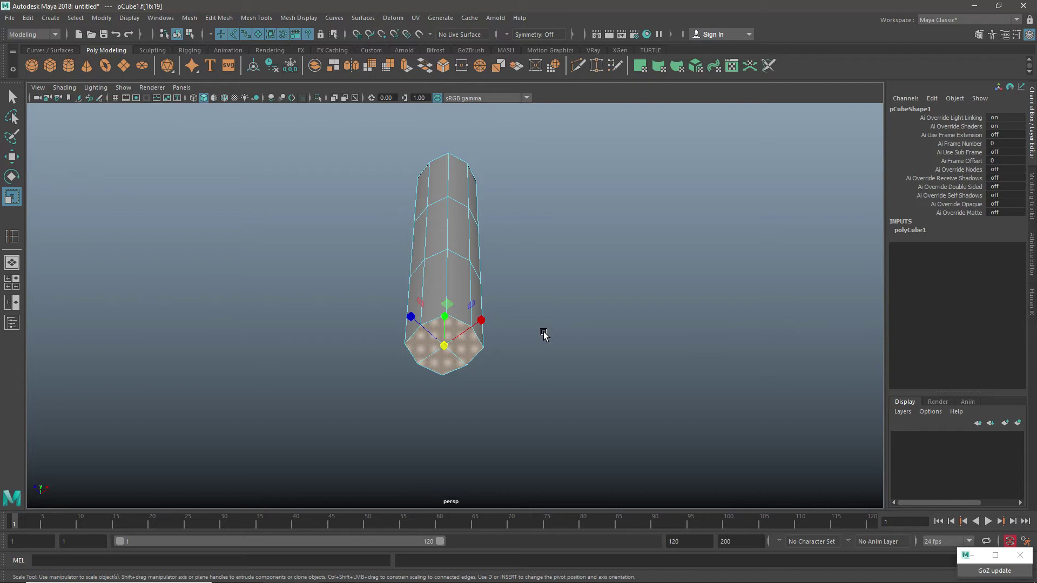
click(544, 336)
alt+drag(507, 287, 490, 327)
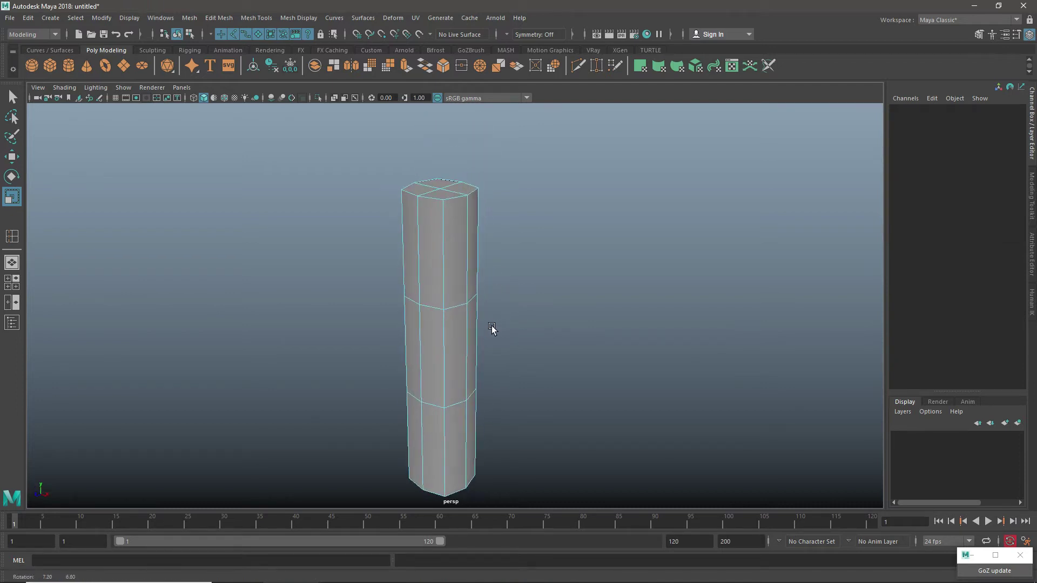
Return the column to object mode and scale it to about 0.697 in X and Z and 0.909 in Y.
right_click(435, 227)
click(478, 210)
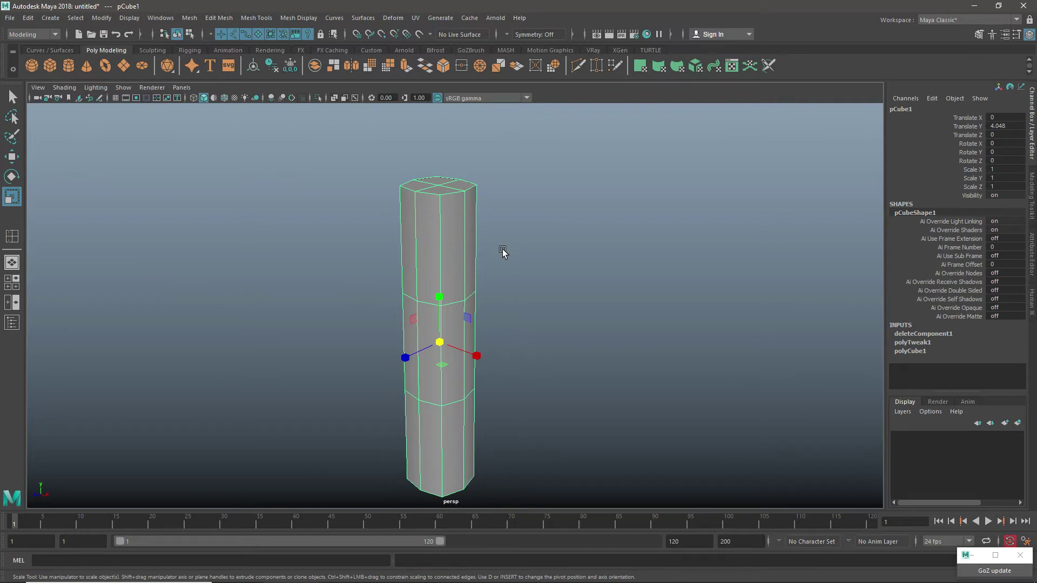
drag(441, 343, 398, 378)
drag(435, 296, 436, 282)
click(549, 255)
alt+drag(549, 255, 576, 287)
click(453, 257)
alt+drag(452, 257, 469, 280)
scroll(470, 294, down, 4)
Show the grid in the perspective view and compare the upright column against it.
click(115, 98)
right_drag(402, 222, 438, 206)
alt+drag(378, 301, 466, 305)
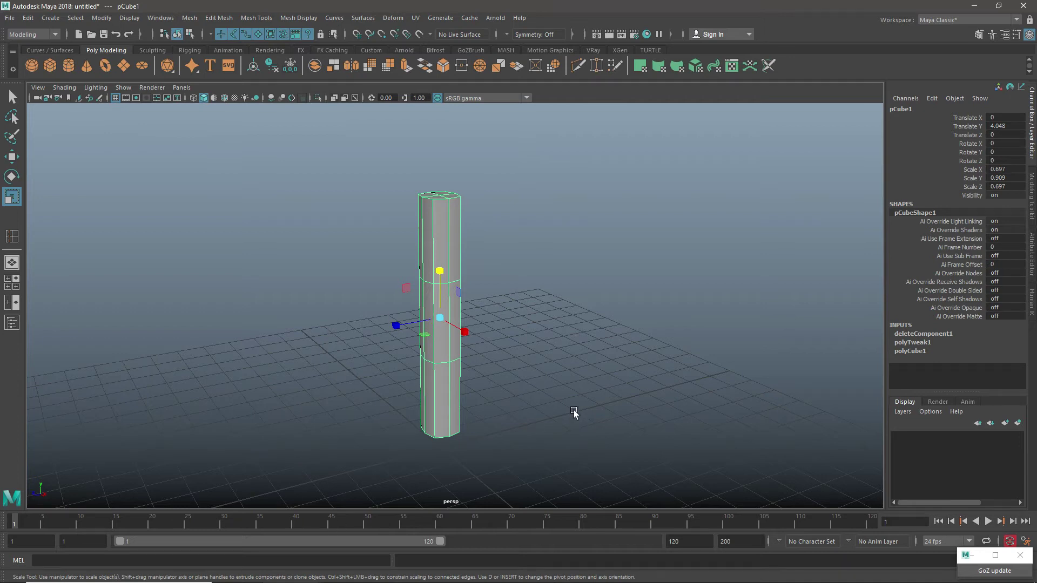
alt+drag(574, 410, 511, 406)
alt+drag(366, 383, 446, 291)
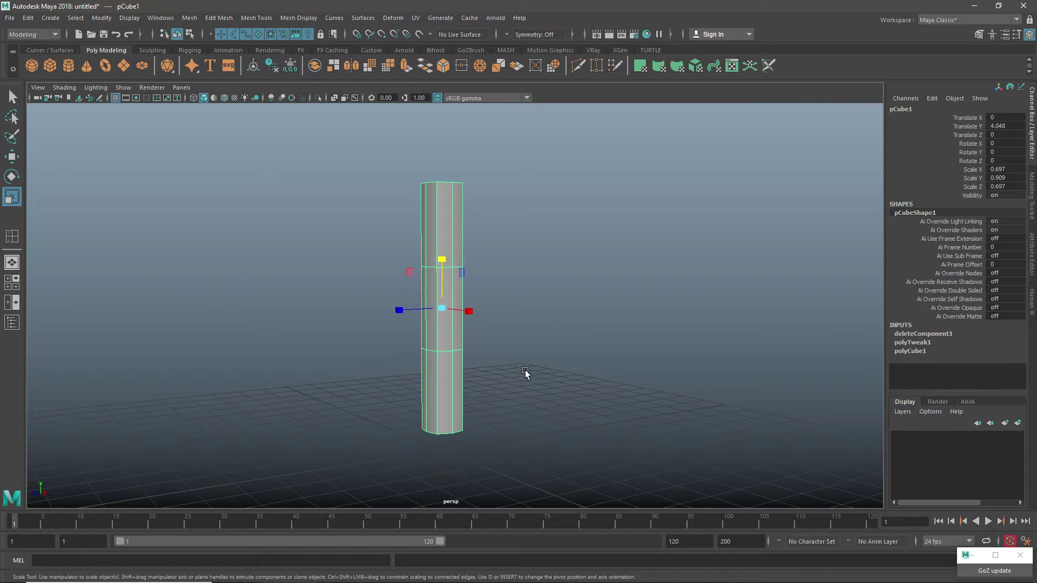
key(e)
alt+drag(347, 364, 436, 374)
key(r)
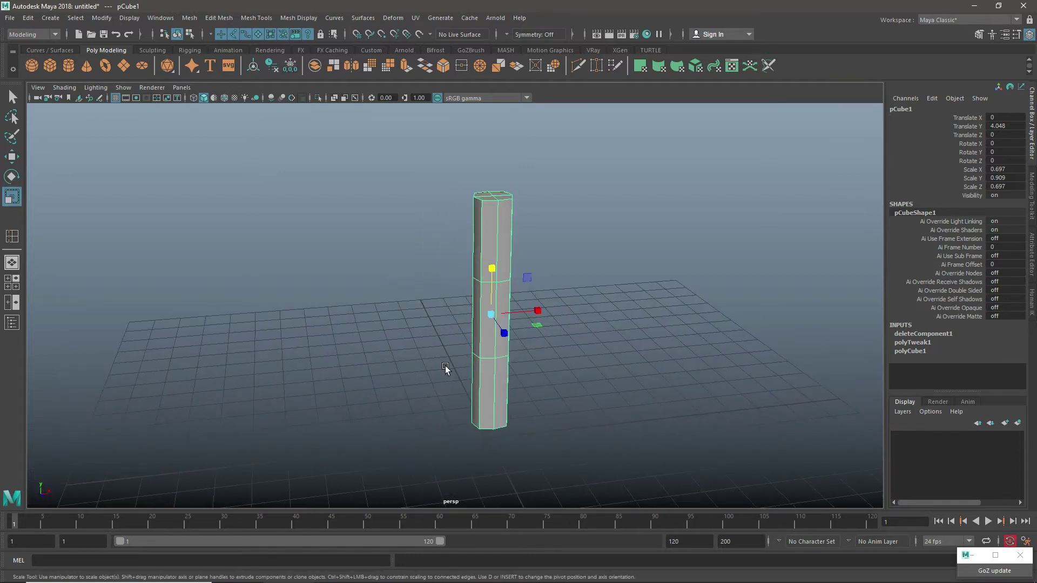
key(e)
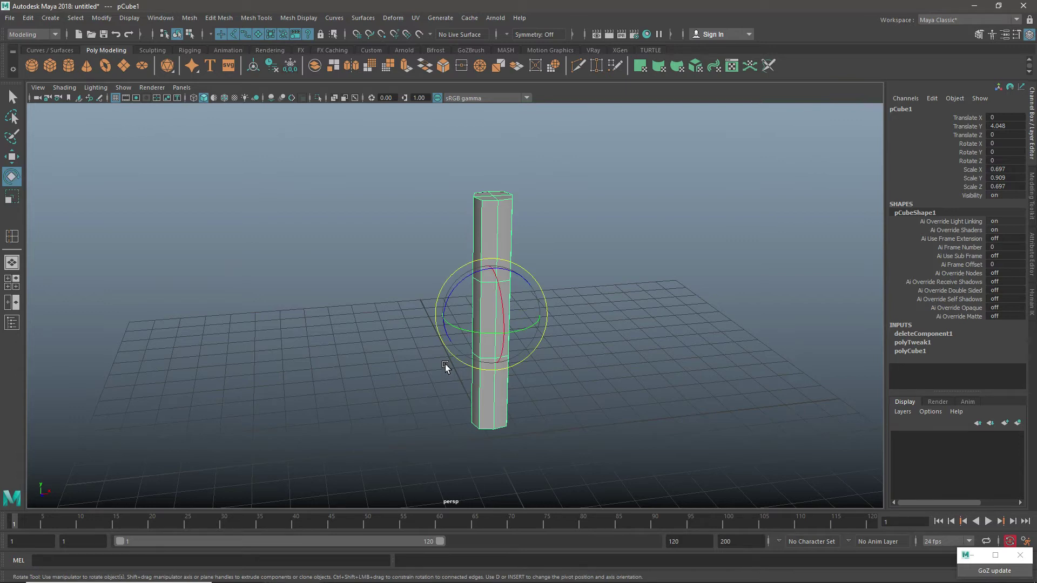
key(w)
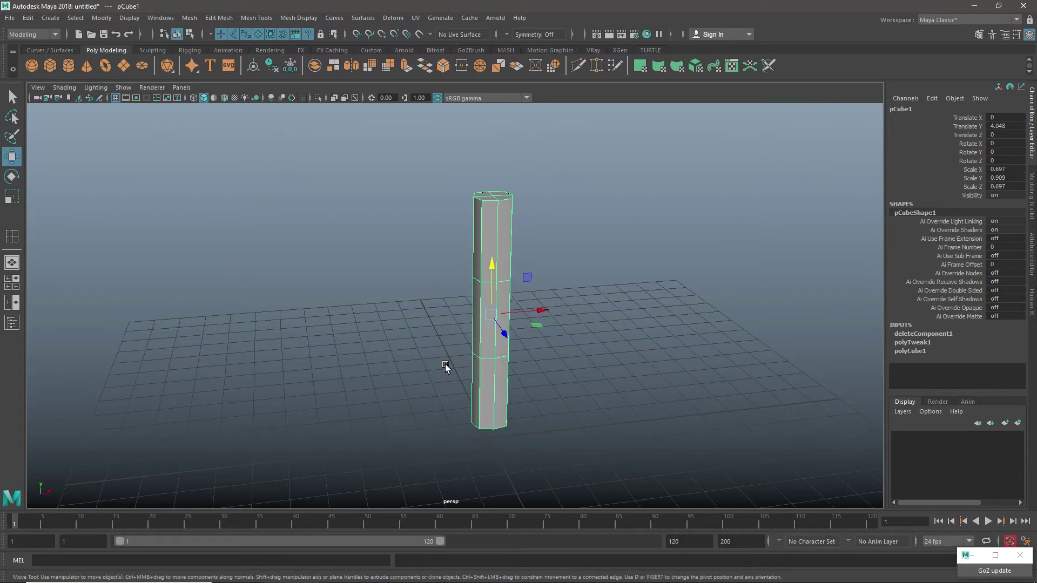
Rotate the column to 90 degrees about X so it lies horizontally.
key(e)
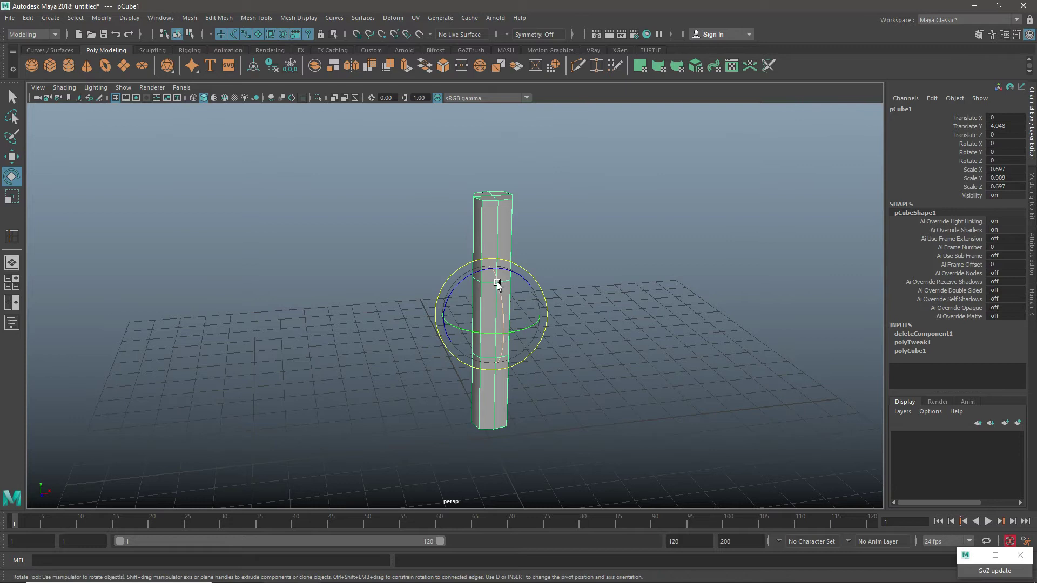
drag(497, 280, 496, 305)
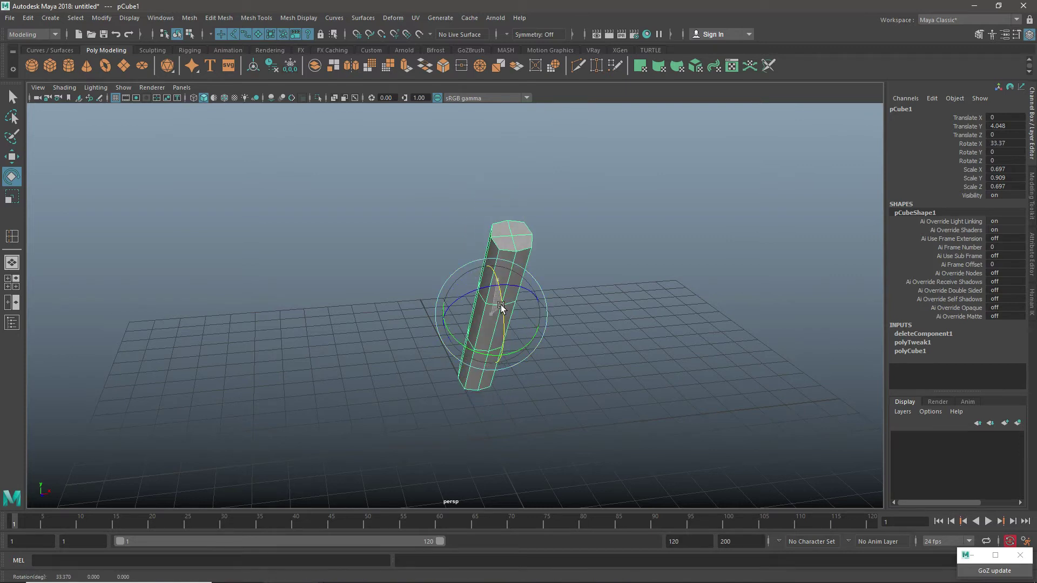
double_click(1016, 144)
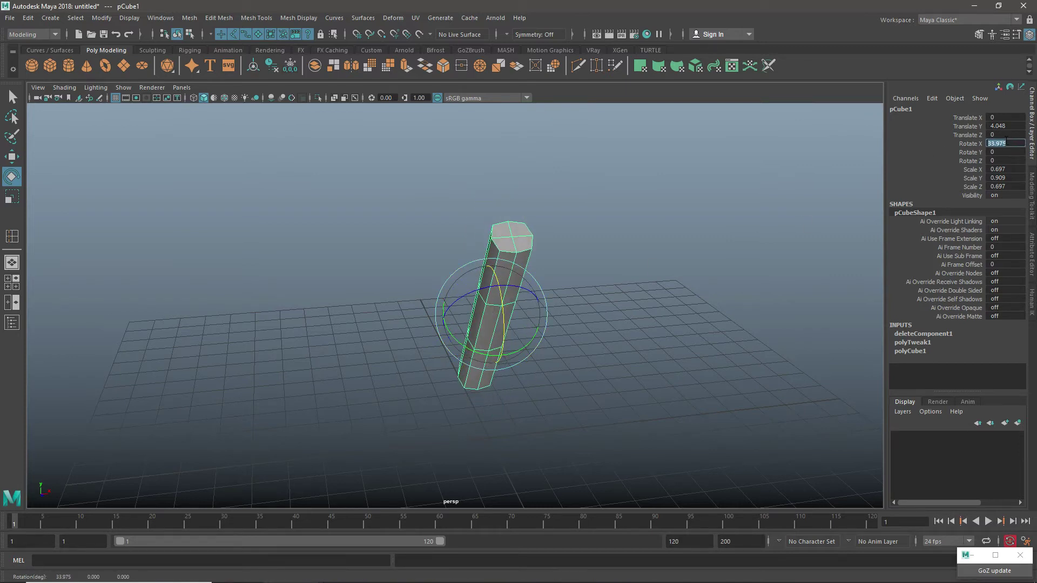
text(90)
key(Return)
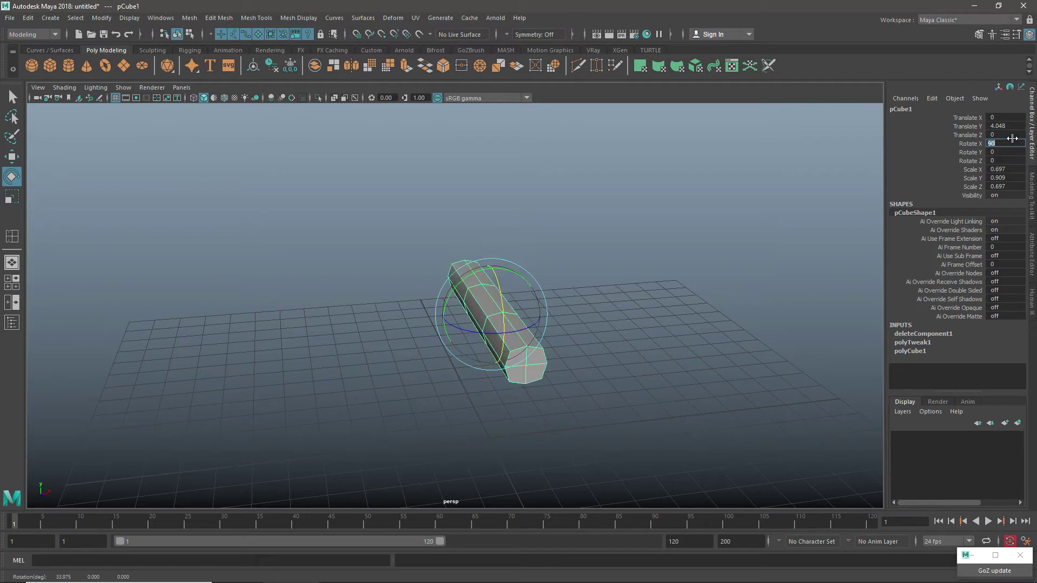
click(656, 214)
alt+drag(617, 307, 486, 323)
click(437, 310)
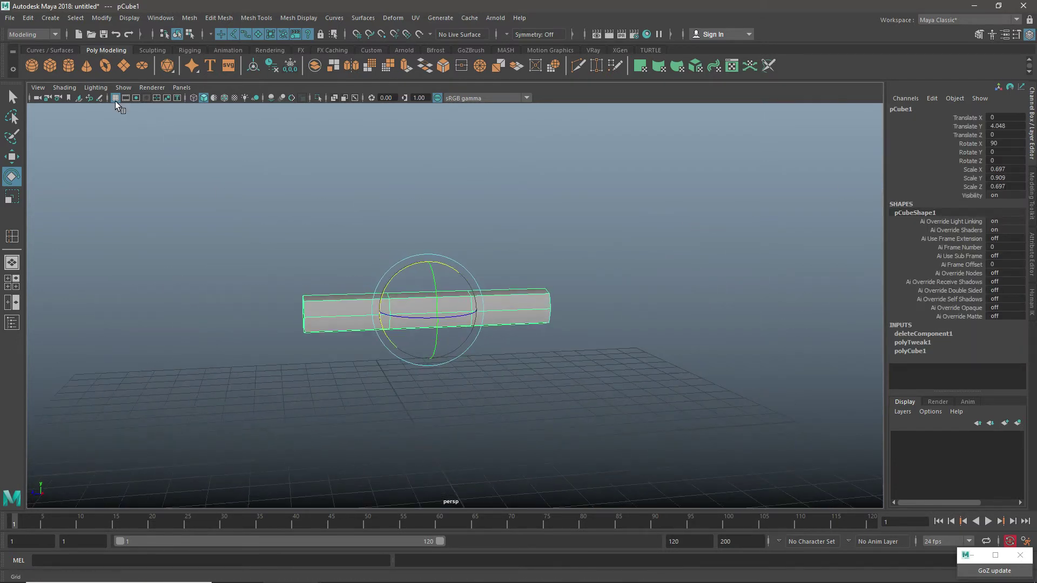
Lower the column to about 0.527 in Y, at grid level, and hide the grid in the perspective view.
key(w)
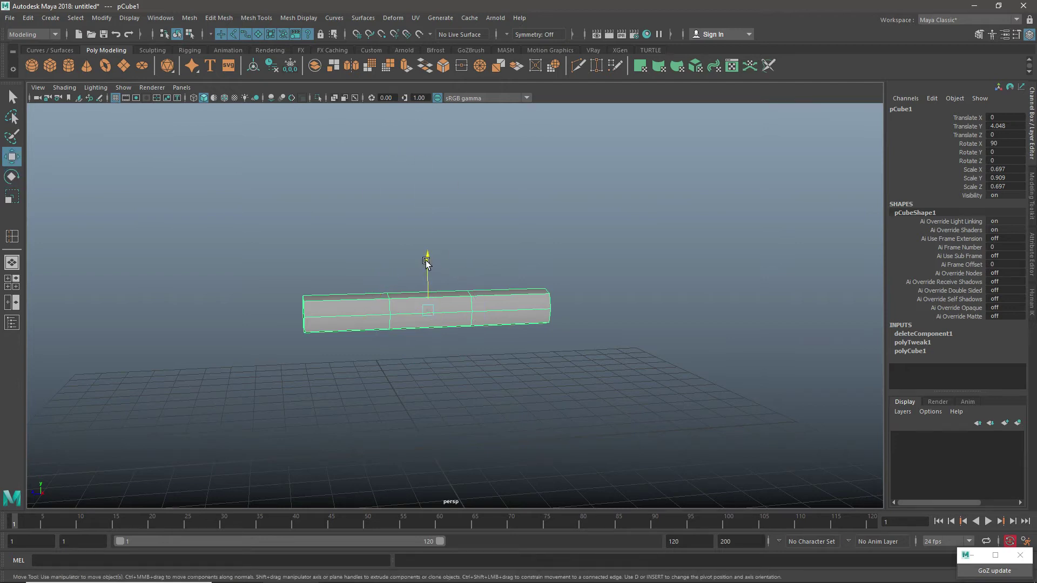
drag(426, 263, 427, 385)
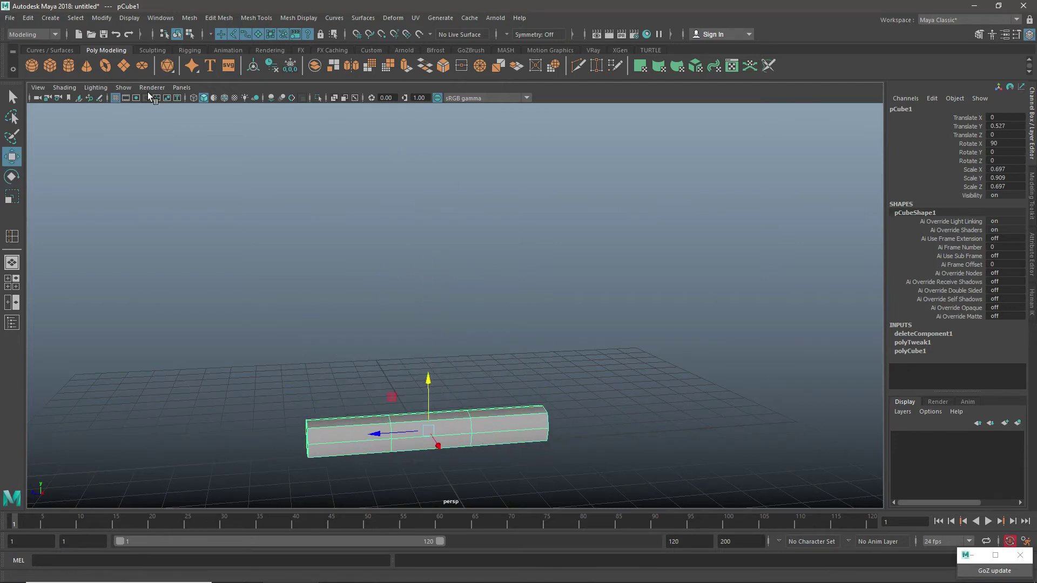
click(115, 100)
Select the vertices around the finger's open end and scale them up slightly in the side view.
alt+middle_drag(489, 270, 485, 167)
alt+drag(490, 393, 424, 389)
right_drag(478, 261, 421, 264)
drag(594, 309, 498, 402)
key(space)
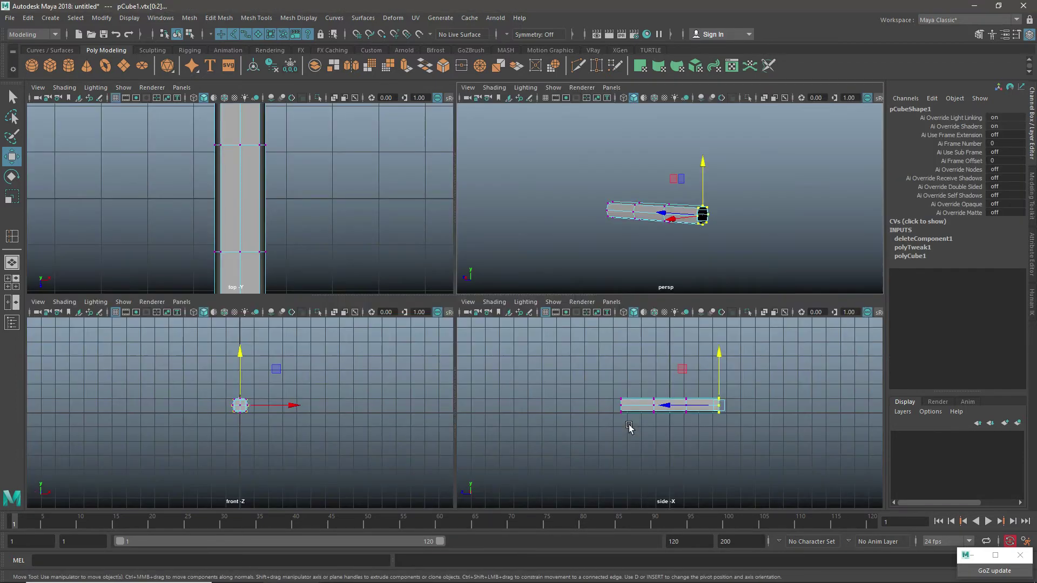
key(space)
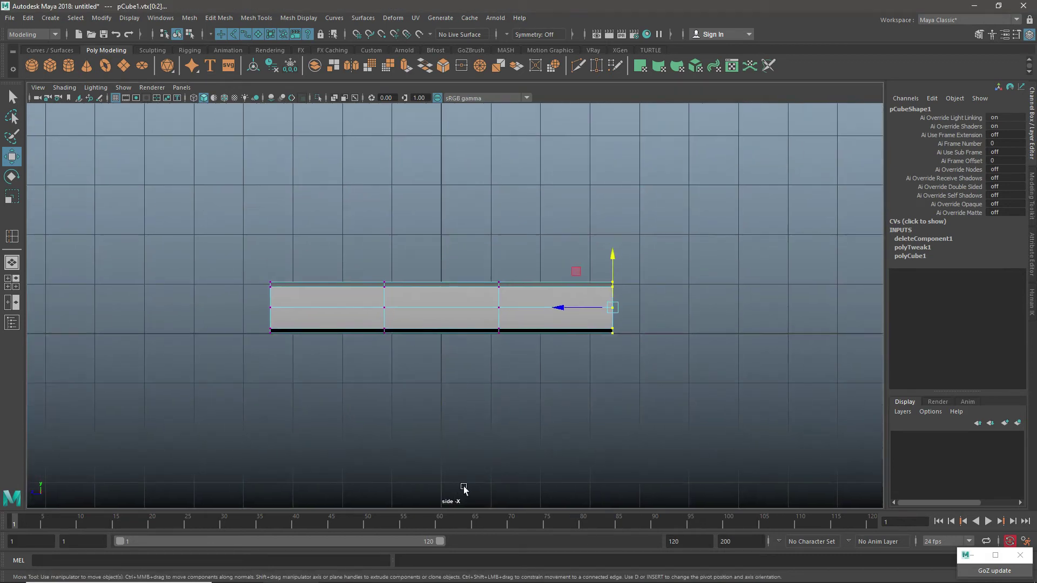
scroll(630, 394, up, 2)
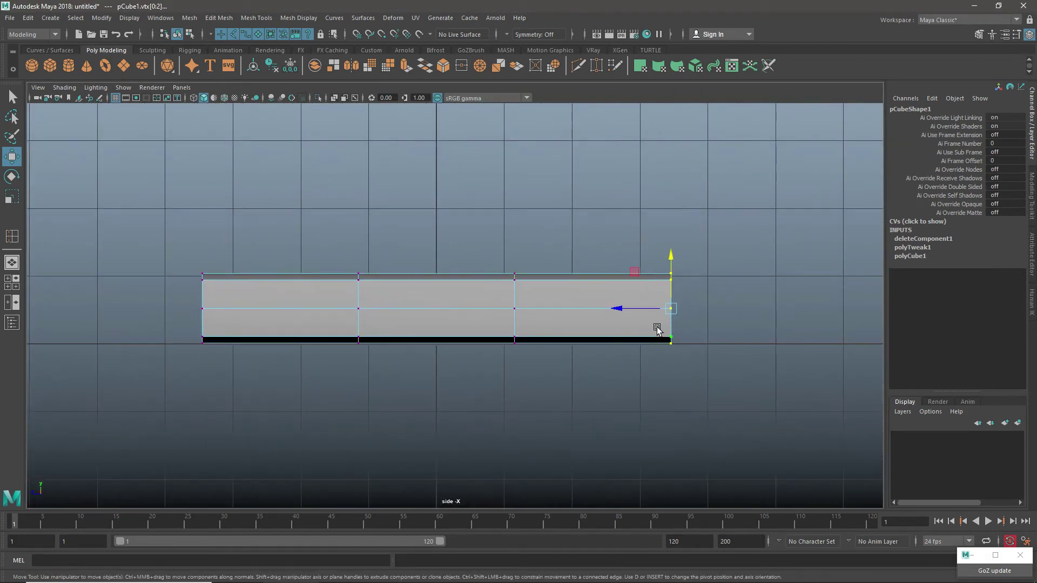
key(r)
drag(671, 309, 673, 308)
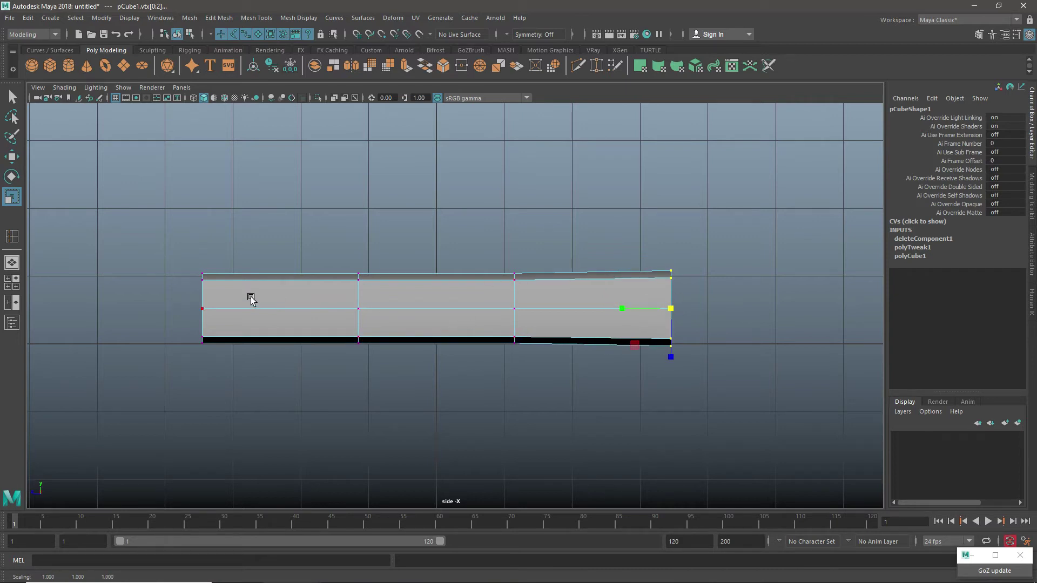
Move the lower vertices of the finger's closed tip inward and slightly up in the side view.
alt+drag(693, 161, 607, 322)
scroll(601, 324, up, 4)
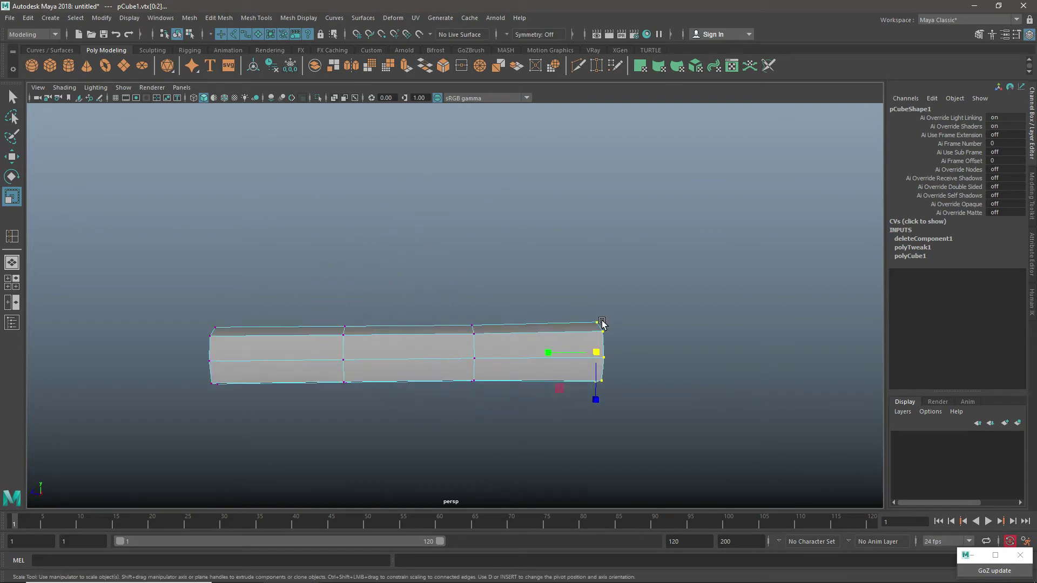
alt+drag(436, 363, 421, 324)
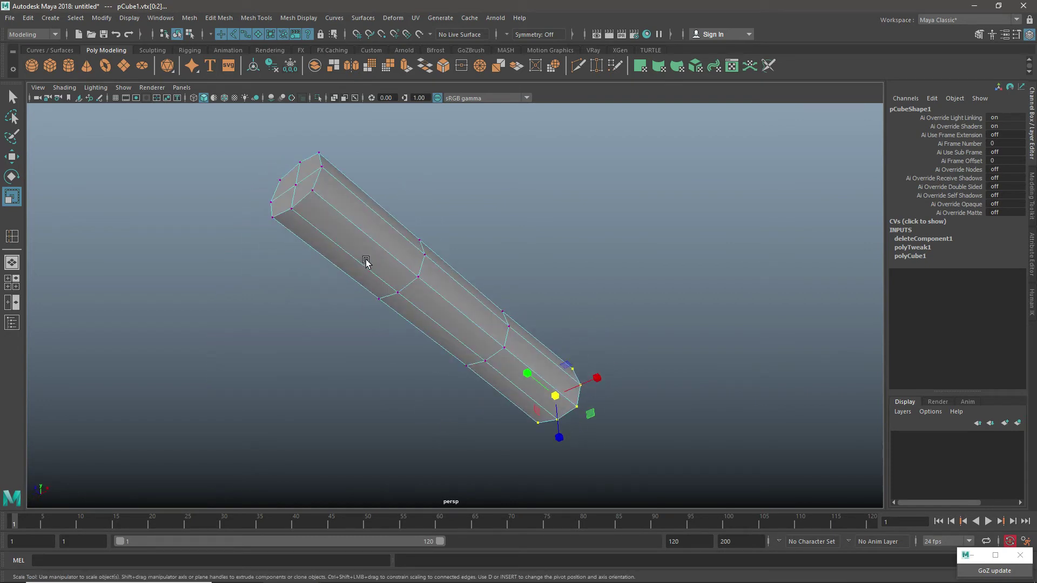
alt+drag(363, 261, 345, 283)
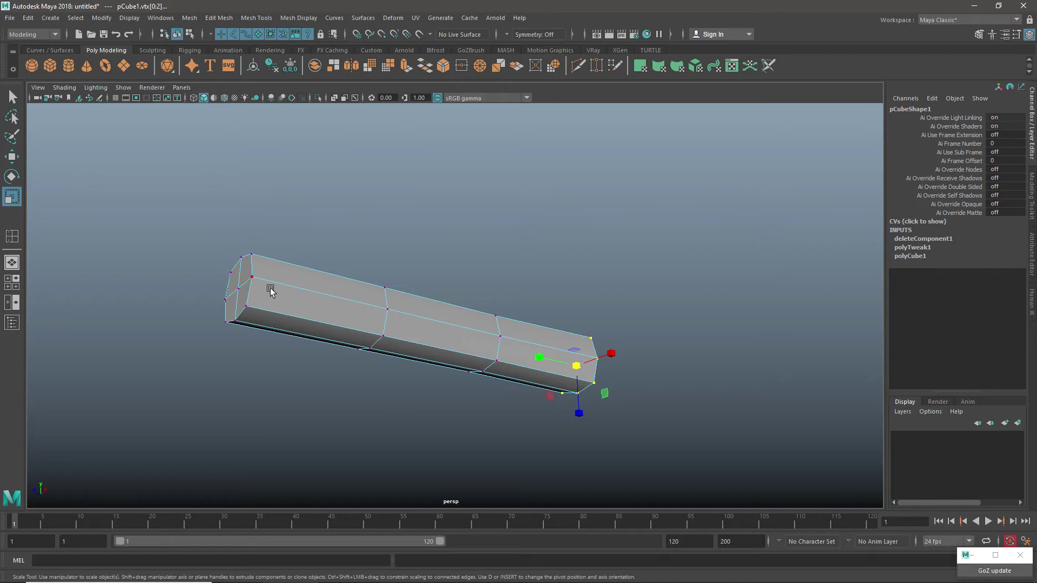
key(space)
scroll(459, 357, up, 2)
alt+middle_drag(295, 287, 523, 306)
right_drag(317, 261, 250, 266)
scroll(301, 315, up, 2)
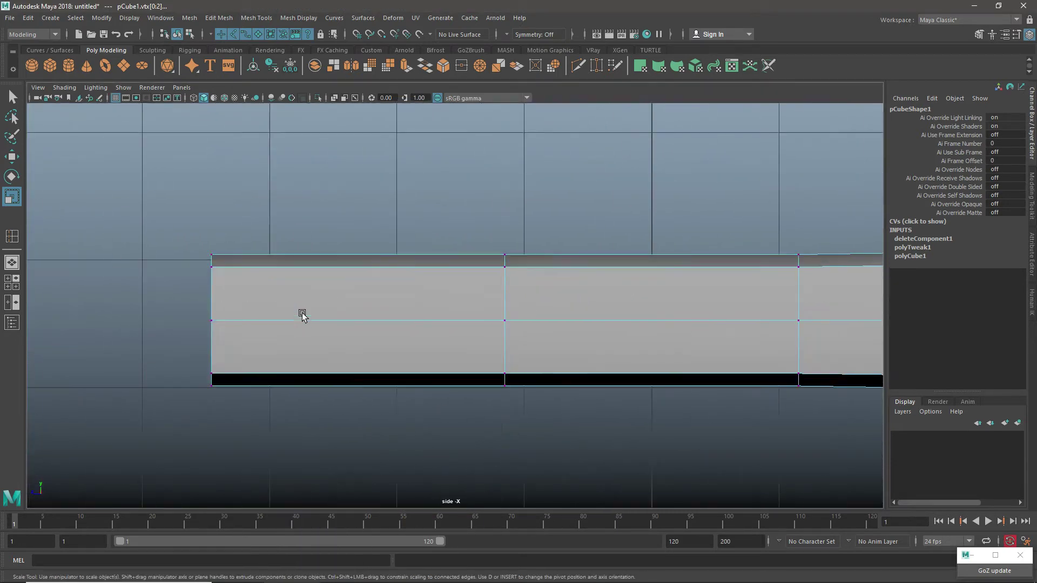
drag(241, 349, 174, 419)
key(w)
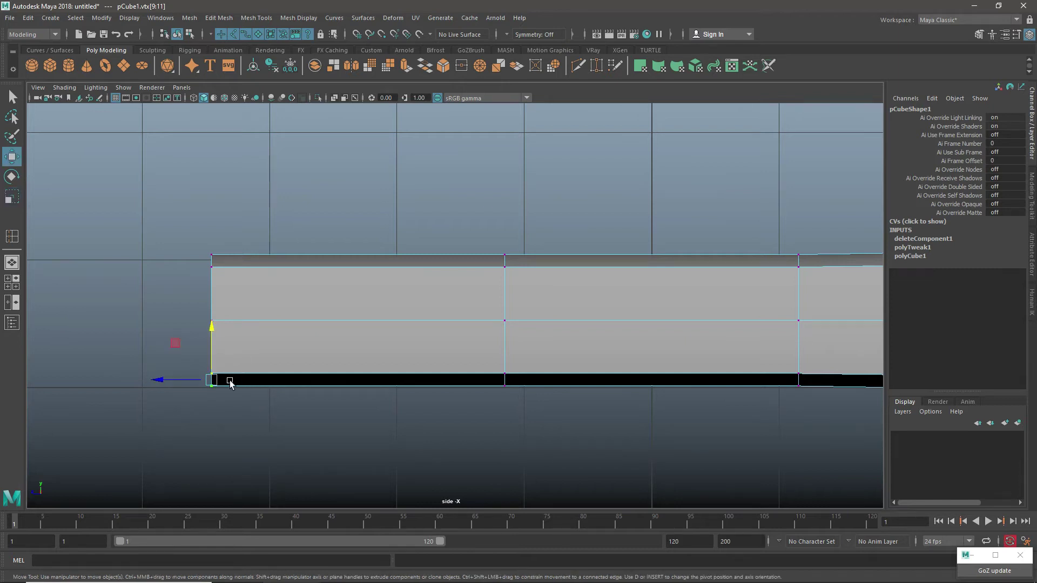
drag(215, 380, 272, 365)
Move the middle vertices of the finger's tip slightly inward and leave vertex editing in the perspective view.
mouse_move(219, 314)
mouse_down()
mouse_move(203, 331)
mouse_move(238, 309)
mouse_up()
drag(293, 336, 281, 353)
key(space)
key(space)
alt+drag(494, 317, 455, 345)
right_drag(430, 265, 502, 247)
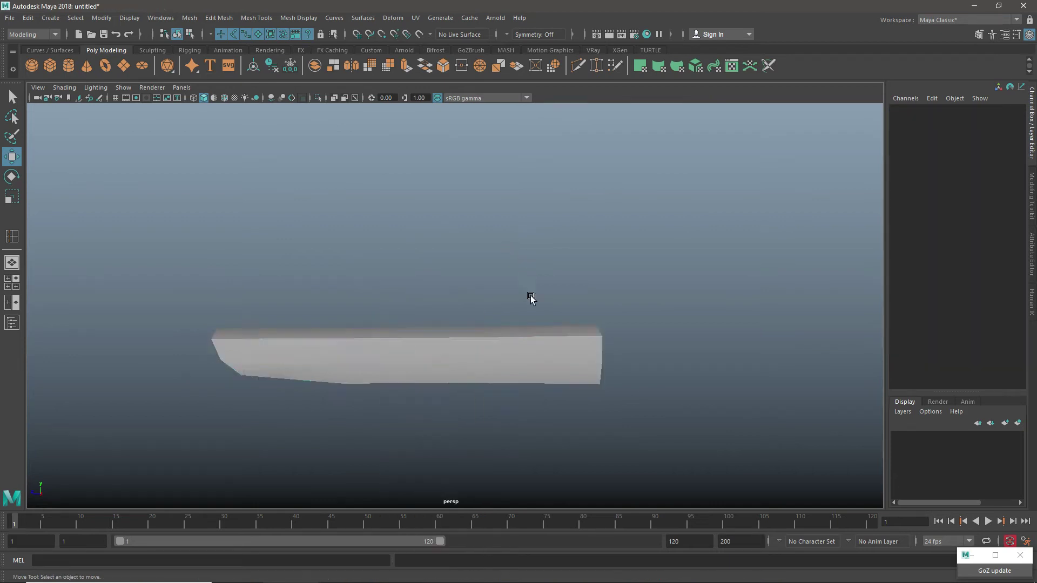
Display the finger with smooth mesh preview and examine its rounded shape.
alt+drag(527, 296, 438, 358)
click(437, 359)
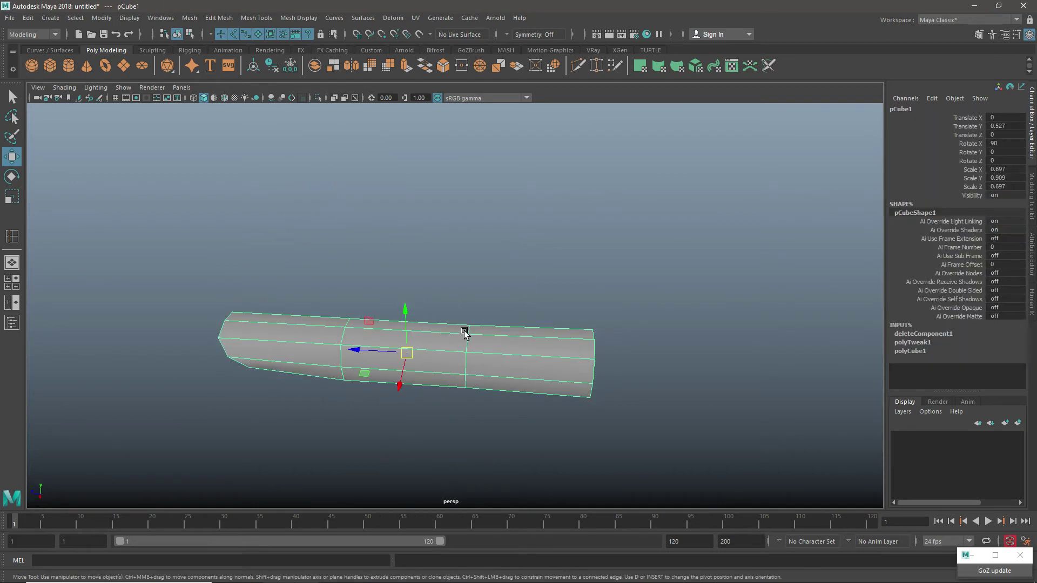
key(3)
click(488, 255)
alt+drag(489, 255, 491, 284)
click(461, 341)
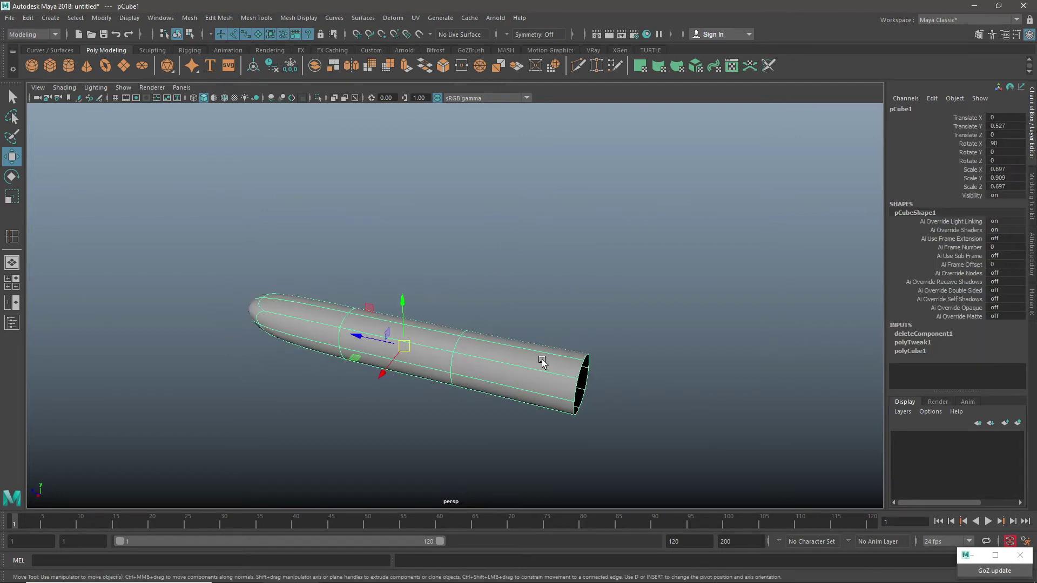
Assign a new Lambert material to the finger and open the material's attributes.
right_drag(465, 336, 481, 540)
click(446, 265)
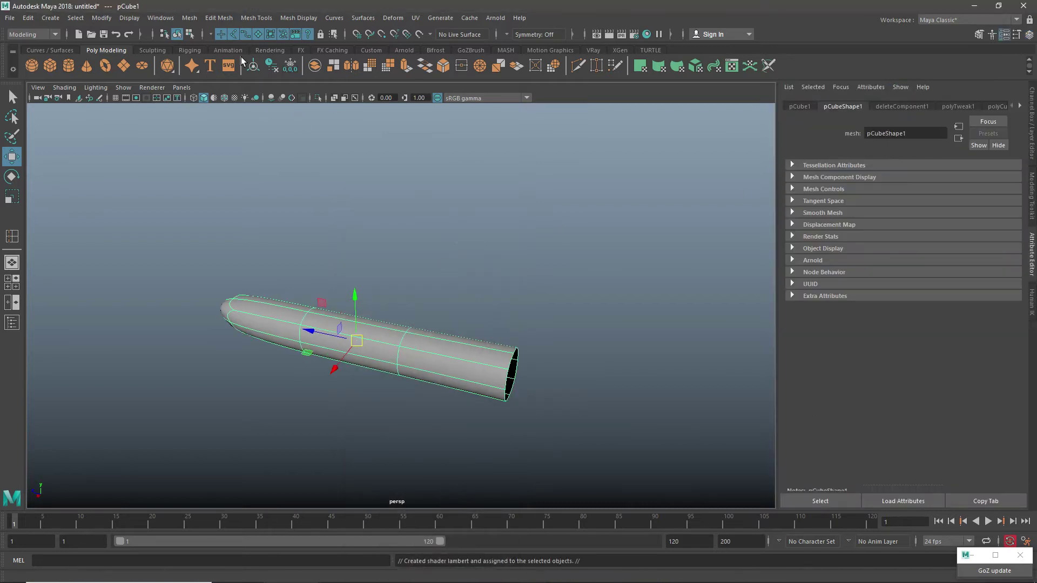
click(270, 51)
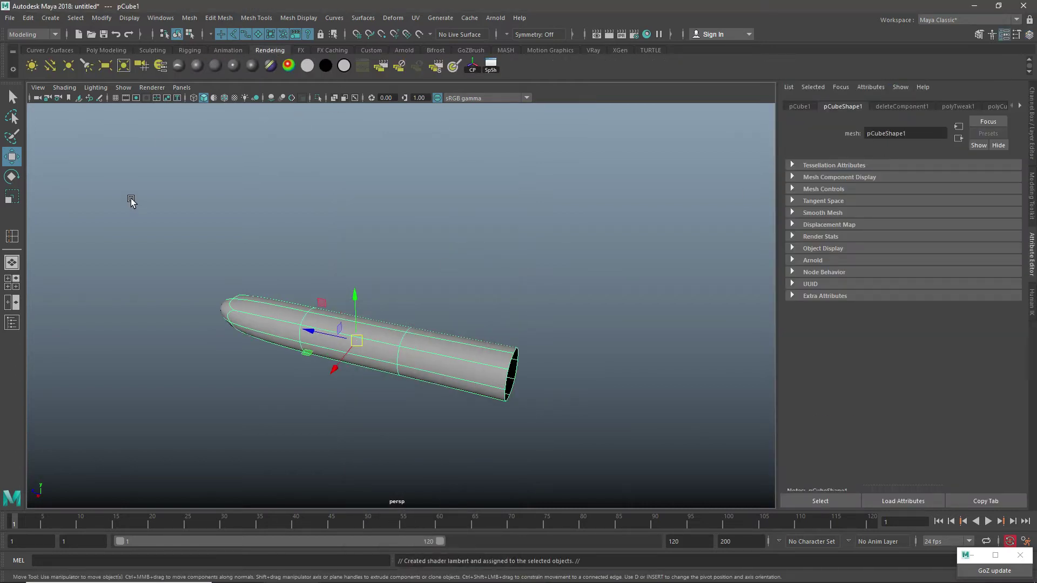
right_drag(399, 341, 431, 301)
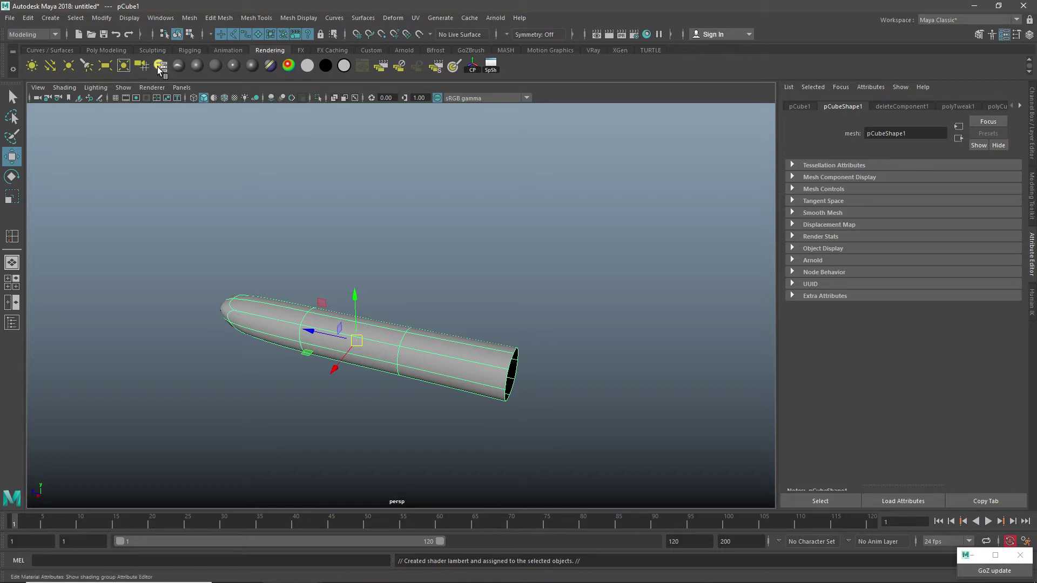
click(160, 67)
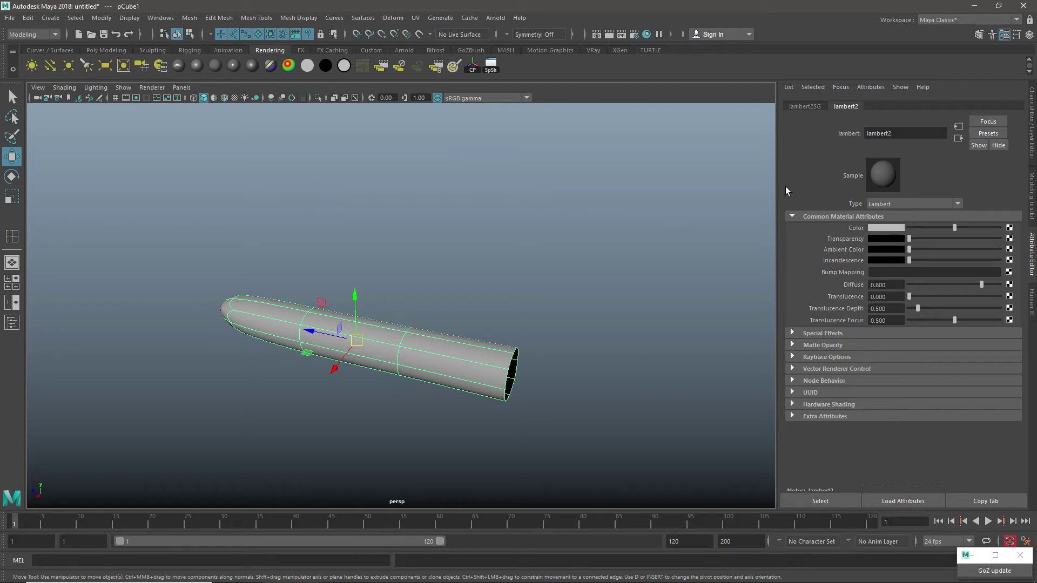
Darken the Lambert material's color to a medium grey and deselect the finger.
mouse_move(955, 227)
mouse_down()
mouse_move(923, 229)
mouse_move(938, 229)
mouse_up()
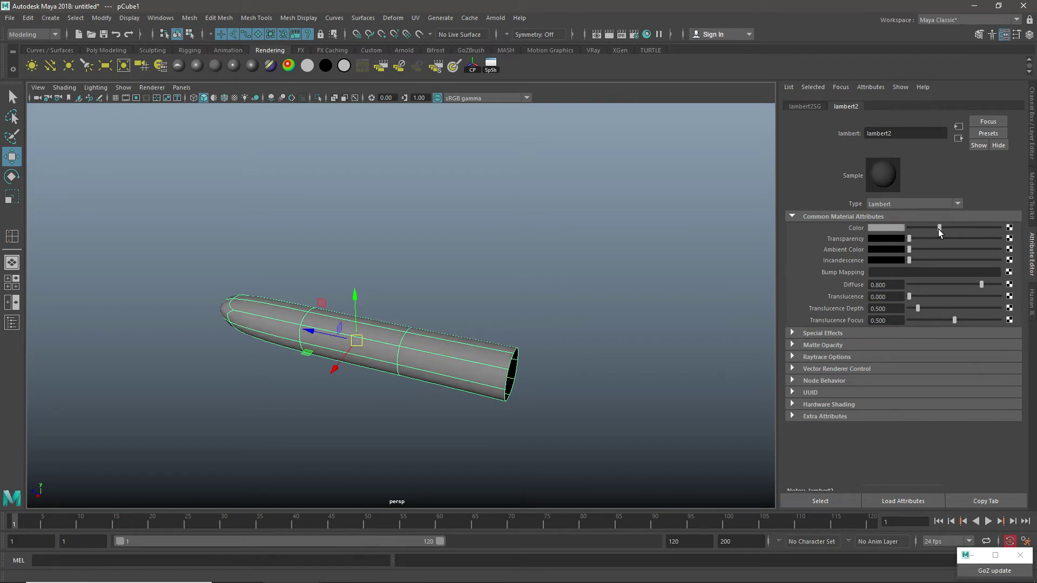
click(568, 327)
scroll(568, 327, up, 4)
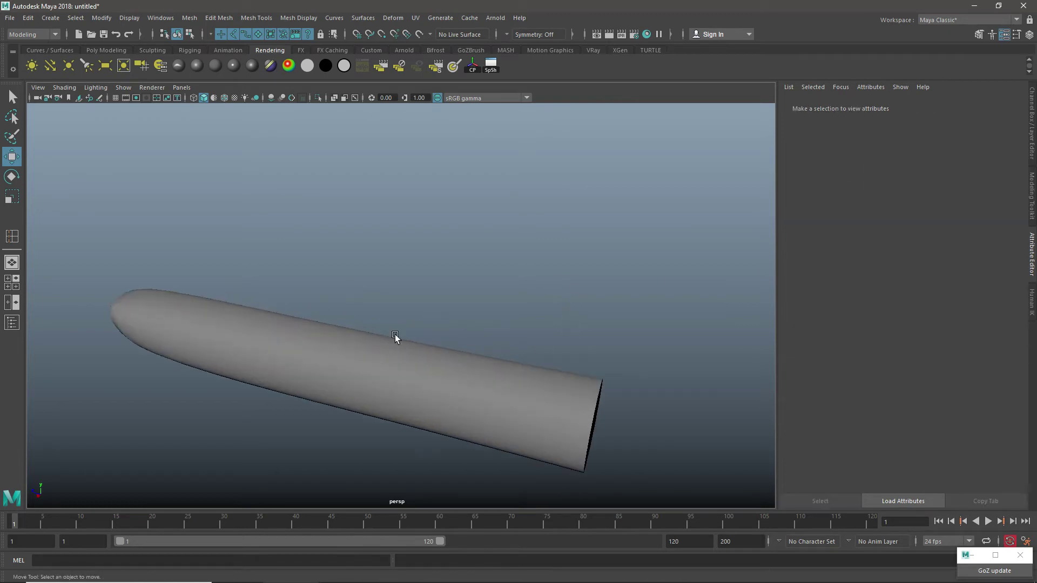
alt+middle_drag(394, 335, 446, 239)
Select the finger and switch off its smooth mesh preview in the perspective view.
click(354, 359)
key(space)
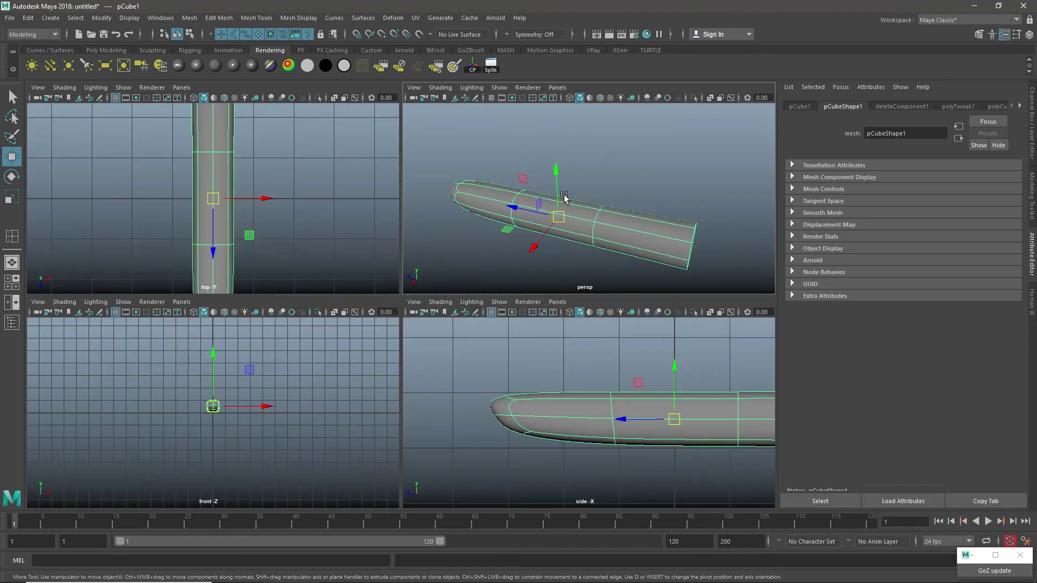
key(space)
key(1)
scroll(351, 348, up, 2)
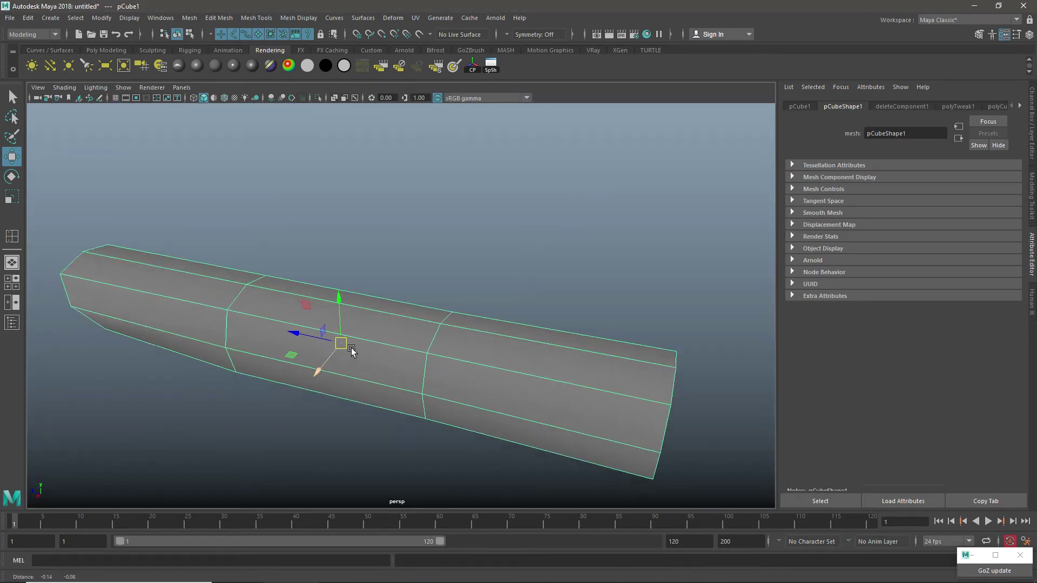
Examine the finger from several angles with smooth mesh preview, and return it to the unsmoothed display.
alt+middle_drag(351, 348, 381, 302)
alt+drag(378, 362, 447, 342)
key(3)
key(f)
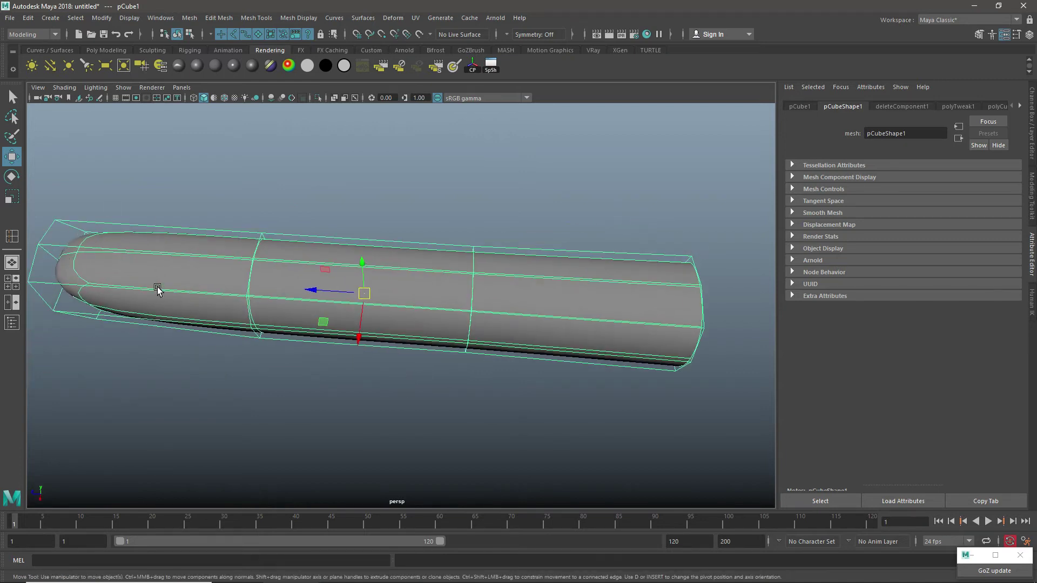
key(3)
alt+drag(303, 353, 343, 343)
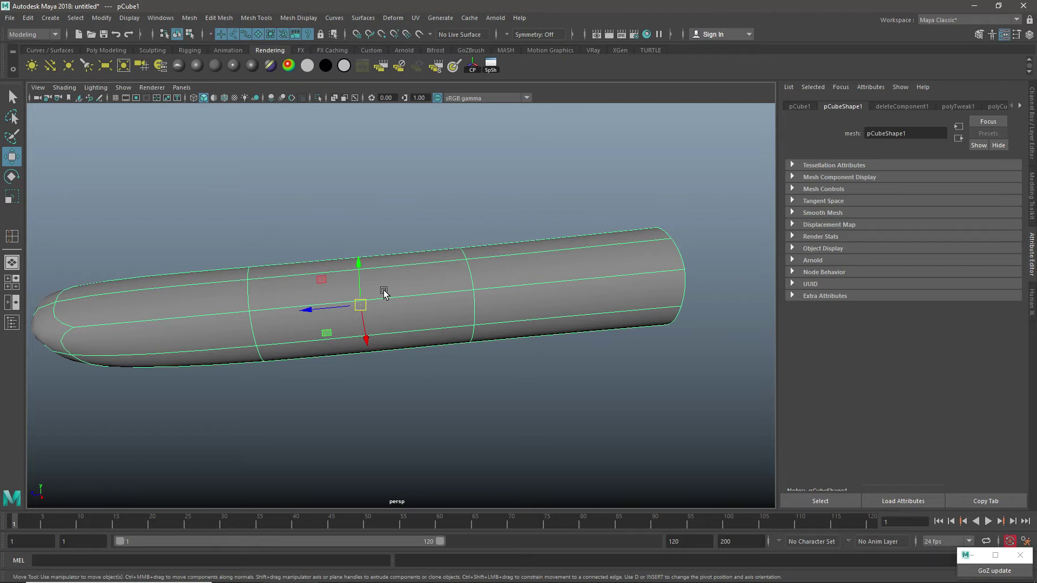
key(3)
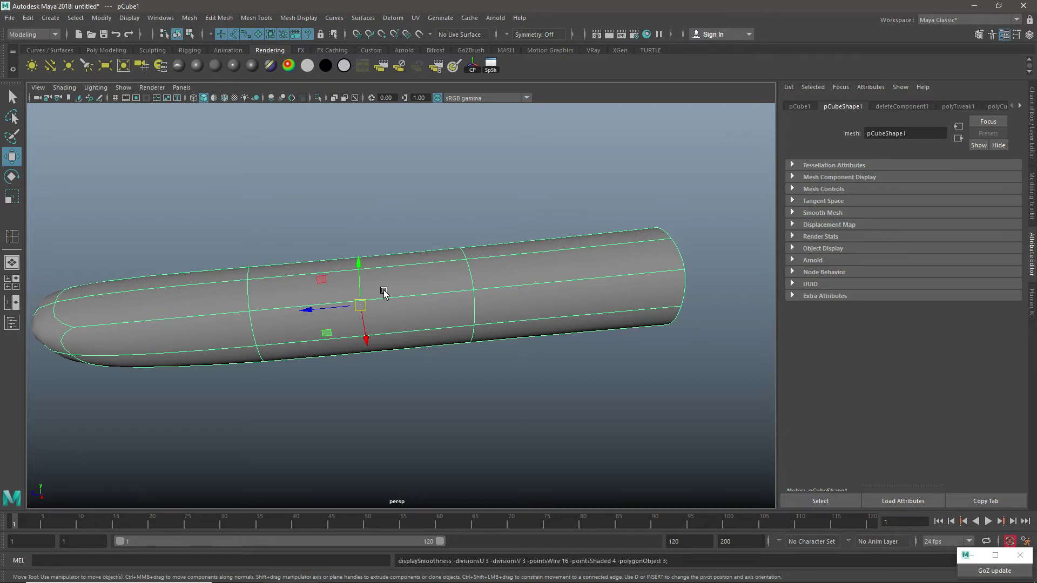
key(1)
Inspect the unsmoothed finger from the side and compare it with the Hand.jpg reference picture in Photos.
alt+drag(401, 289, 336, 309)
mouse_move(510, 291)
right_down()
mouse_move(546, 241)
mouse_move(513, 294)
right_up()
alt+drag(514, 293, 316, 329)
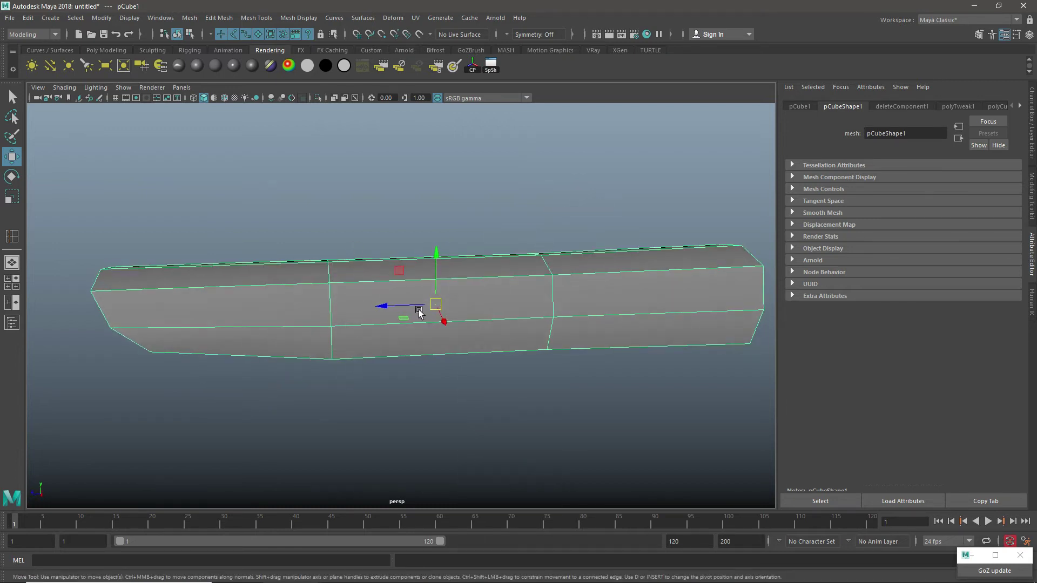
key(alt+Tab)
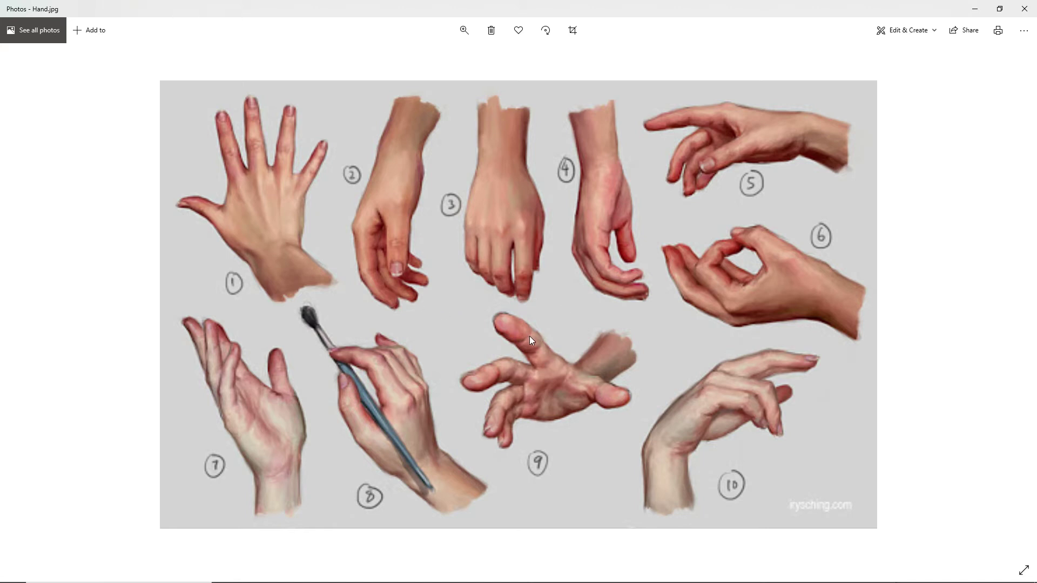
key(alt+Tab)
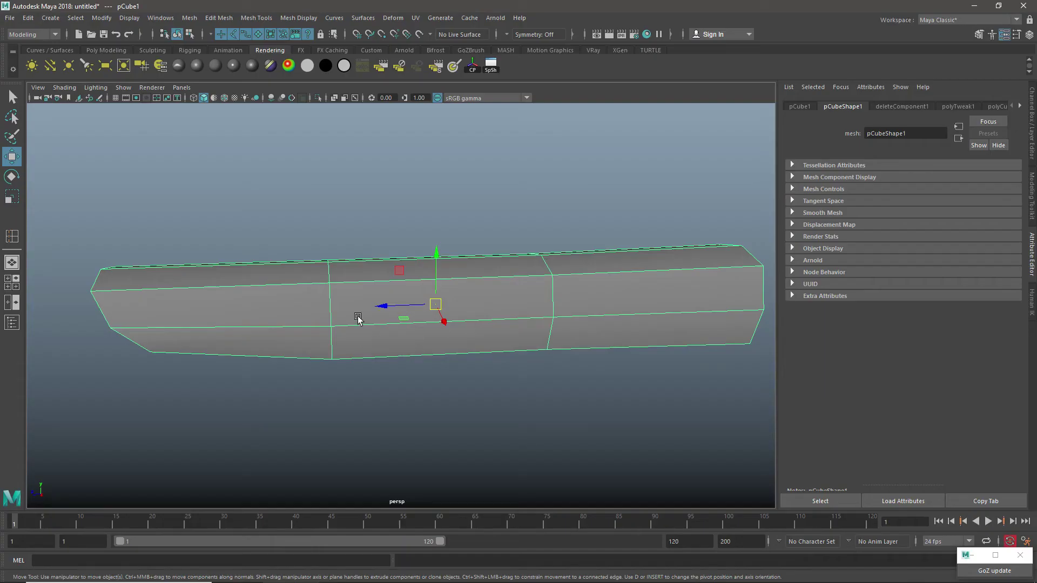
Insert supporting edge loops close to both sides of the existing loop at each of the two finger joints.
mouse_move(341, 276)
right_down()
mouse_move(358, 270)
mouse_move(327, 275)
right_up()
scroll(335, 281, up, 5)
alt+middle_drag(298, 273, 369, 286)
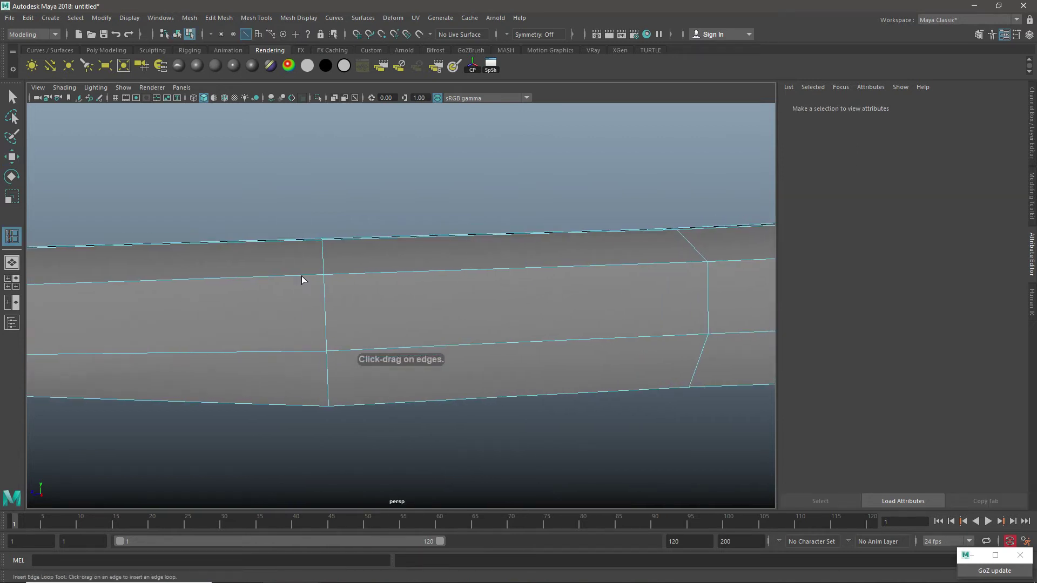
drag(303, 276, 339, 278)
alt+middle_drag(637, 290, 482, 287)
drag(510, 277, 543, 281)
scroll(620, 312, down, 6)
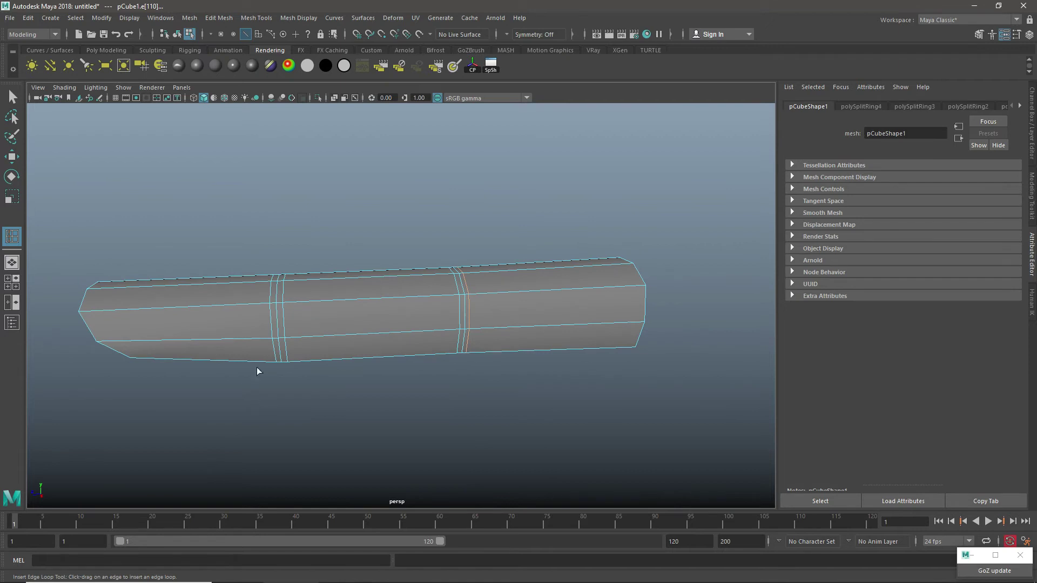
Insert one edge loop across each of the finger's three segments: the fingertip, the middle and the base.
alt+drag(257, 371, 232, 361)
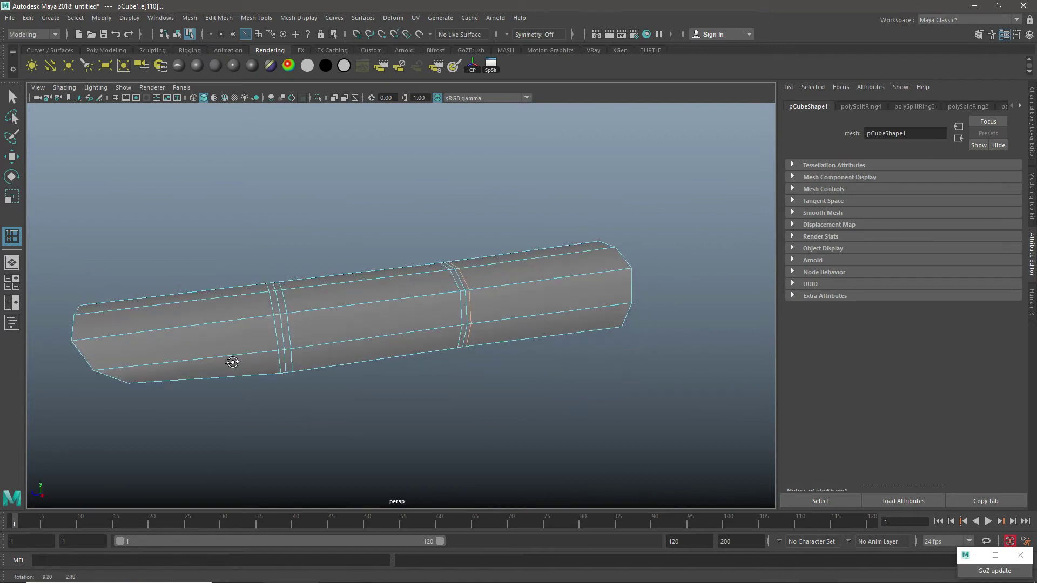
click(144, 336)
alt+drag(167, 365, 163, 376)
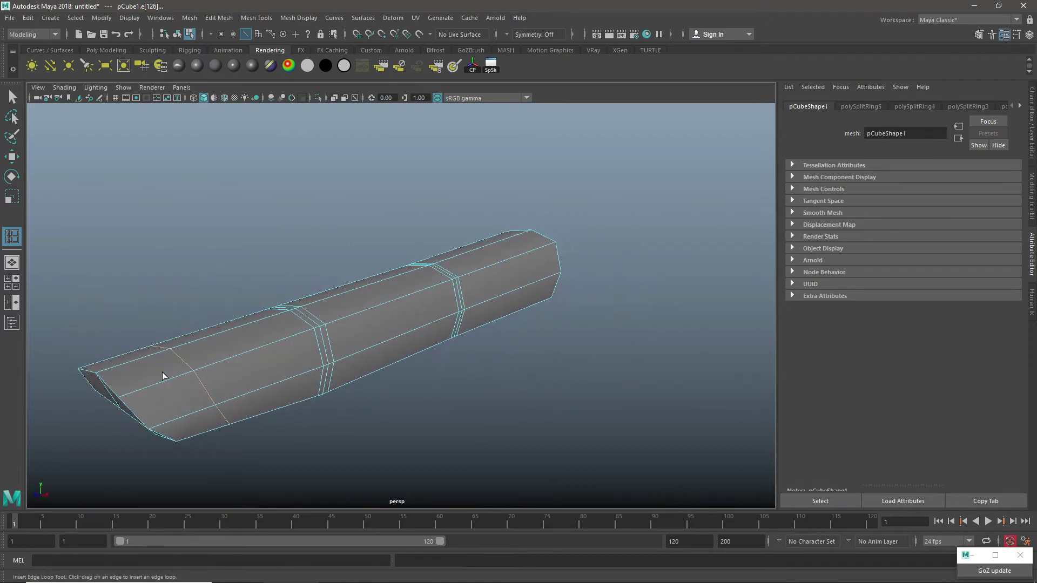
alt+drag(347, 337, 297, 338)
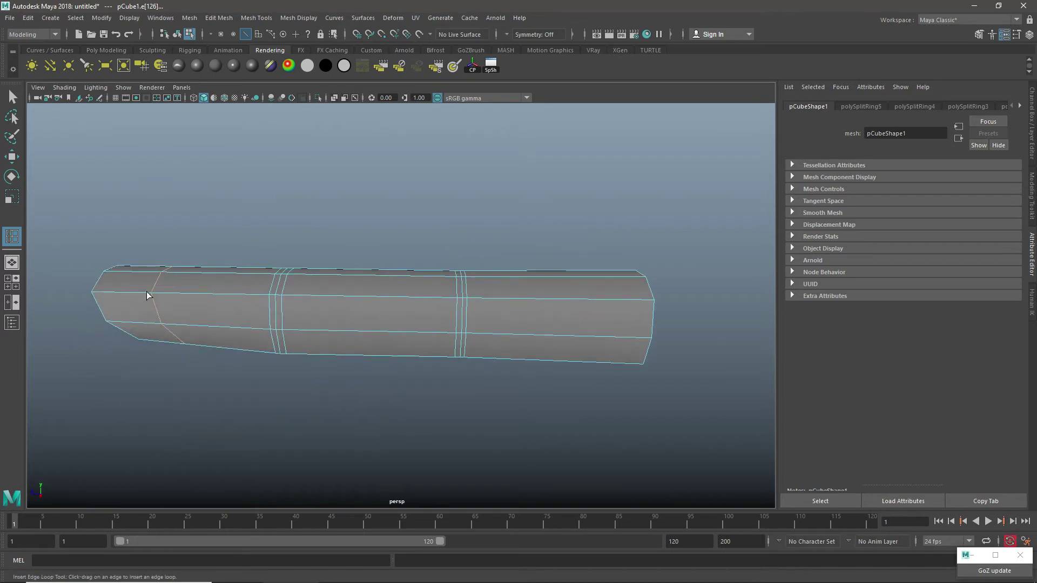
drag(377, 297, 366, 298)
drag(576, 302, 560, 301)
alt+drag(517, 389, 508, 290)
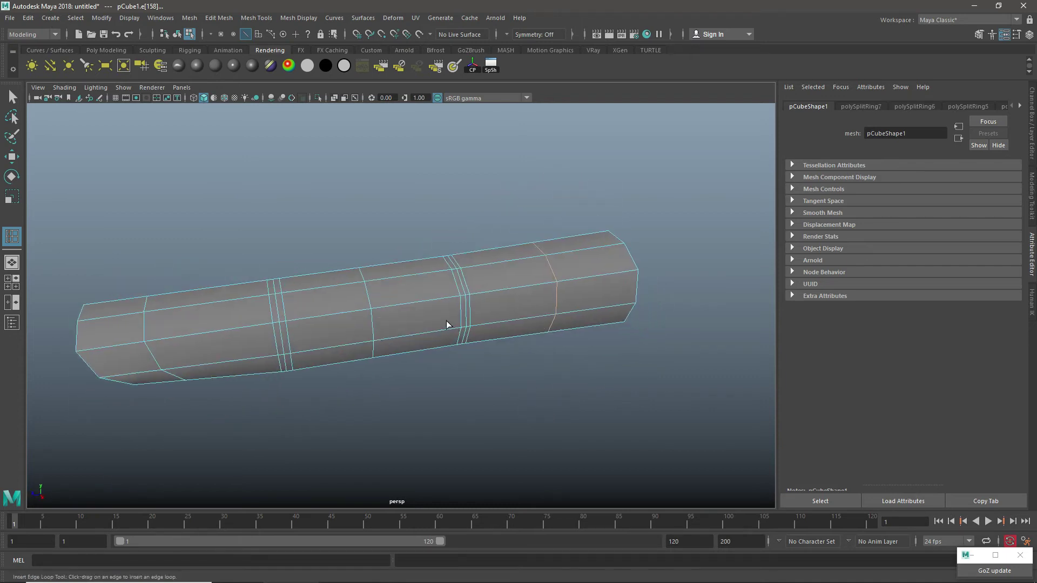
In the side view, raise the underside vertices of the center loop at the joint nearest the fingertip to form a crease.
key(w)
alt+drag(421, 329, 361, 362)
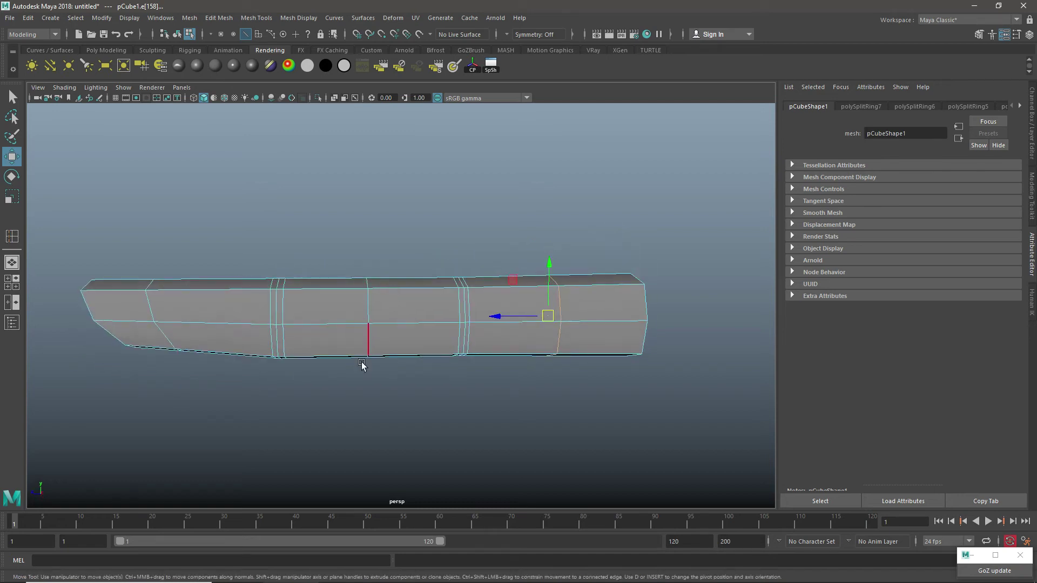
key(space)
key(space)
scroll(486, 356, up, 1)
scroll(401, 270, up, 1)
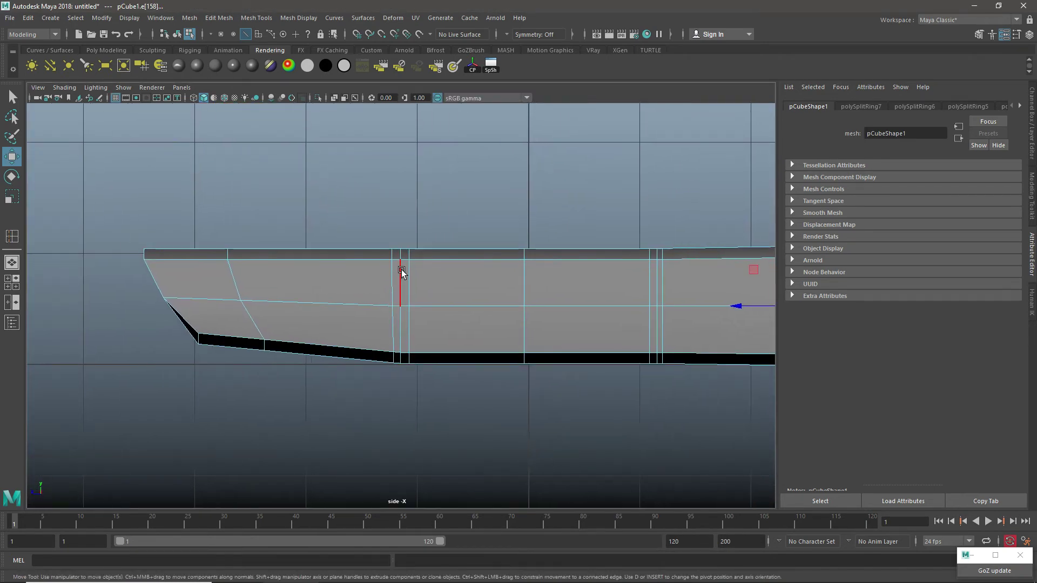
right_drag(400, 270, 398, 233)
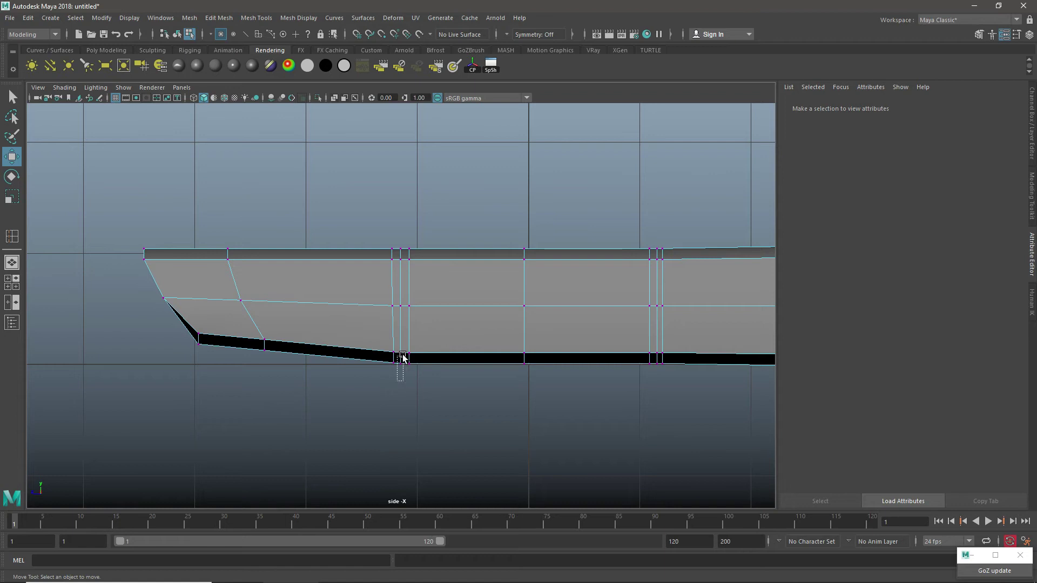
drag(402, 357, 403, 351)
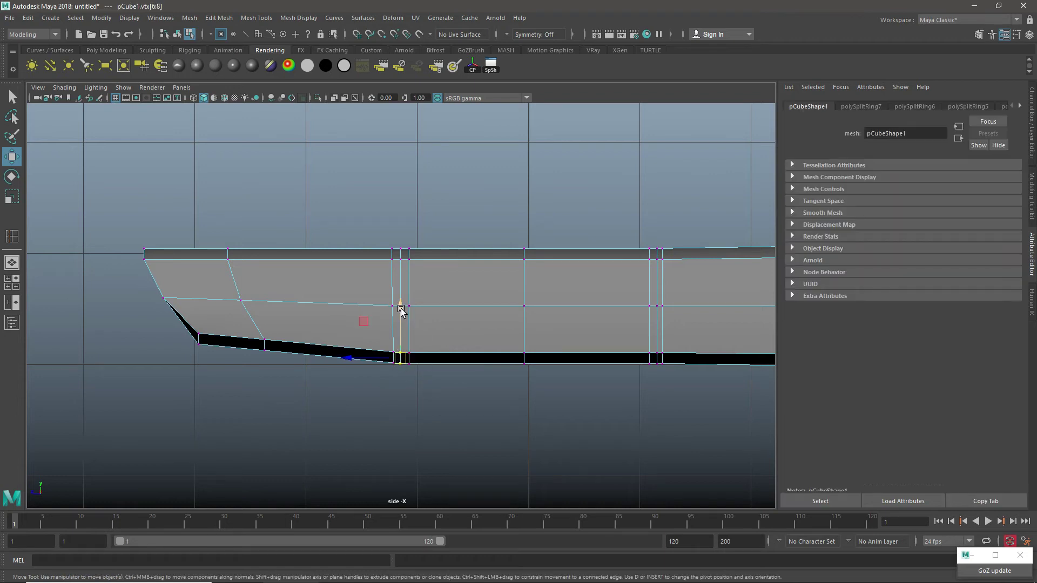
drag(400, 303, 420, 324)
Raise the underside vertices of the base-side joint's center loop, and shift its outer loop slightly towards the finger's base.
alt+middle_drag(568, 320, 401, 325)
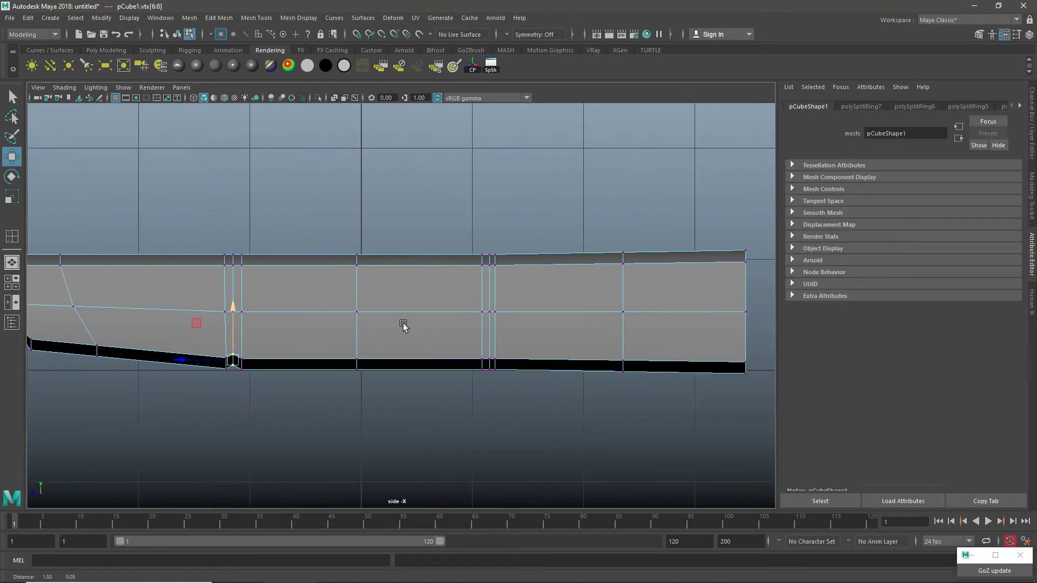
drag(485, 377, 496, 335)
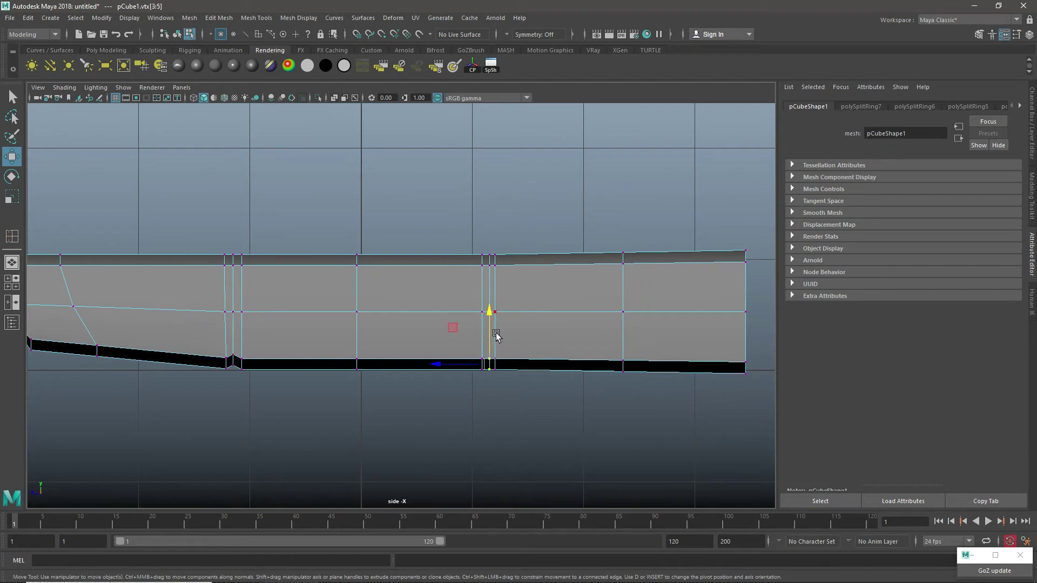
scroll(519, 335, up, 3)
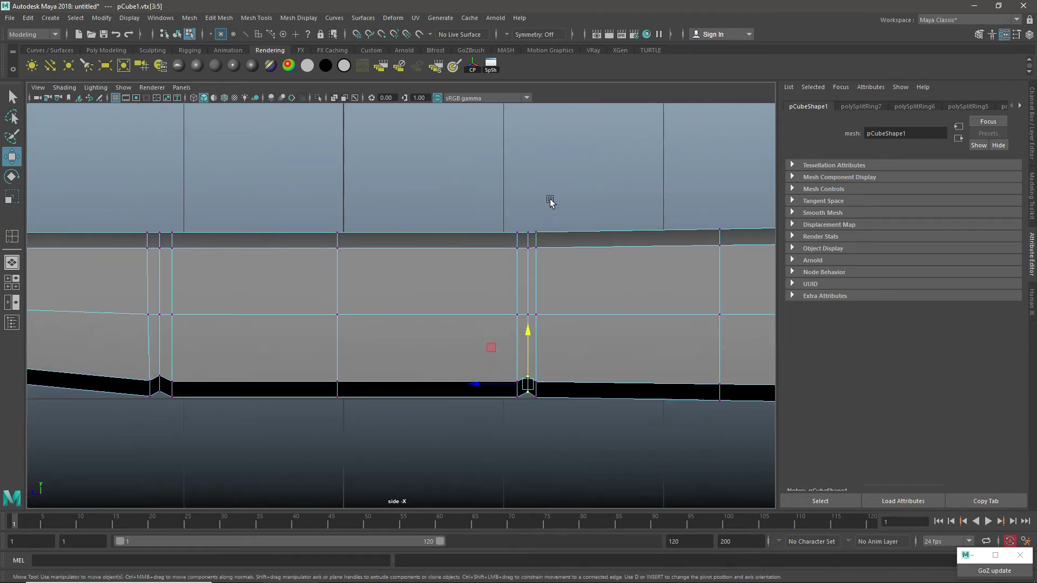
drag(554, 198, 534, 424)
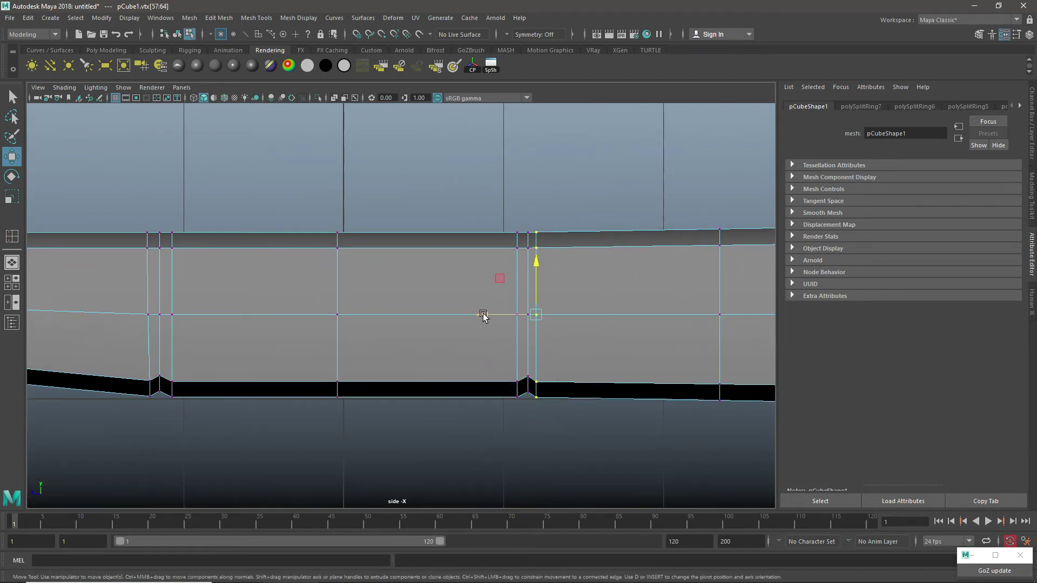
drag(484, 315, 487, 315)
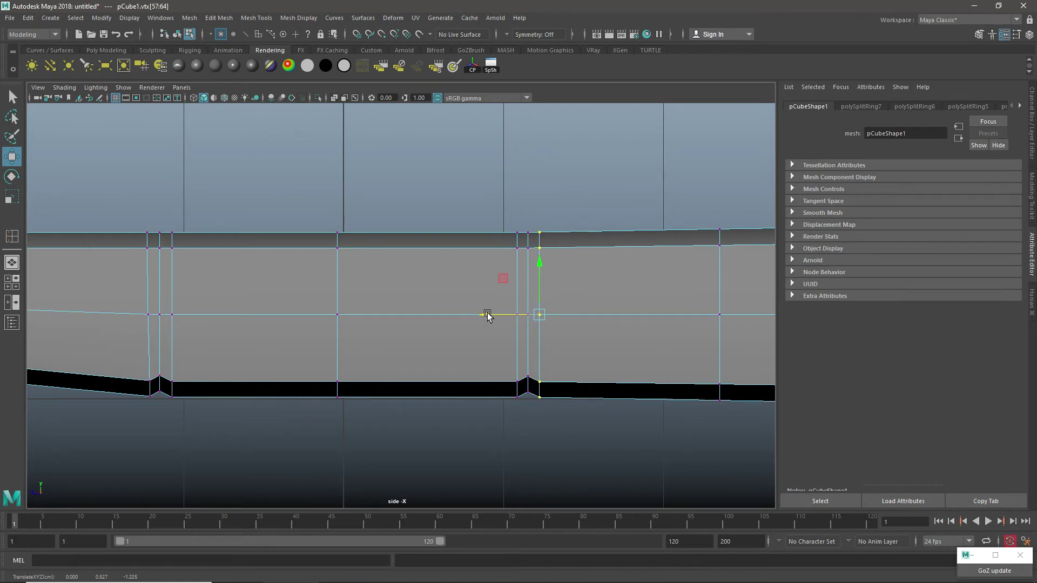
click(595, 189)
Lower the underside vertices of the middle segment's center edge loop slightly in the side view.
key(space)
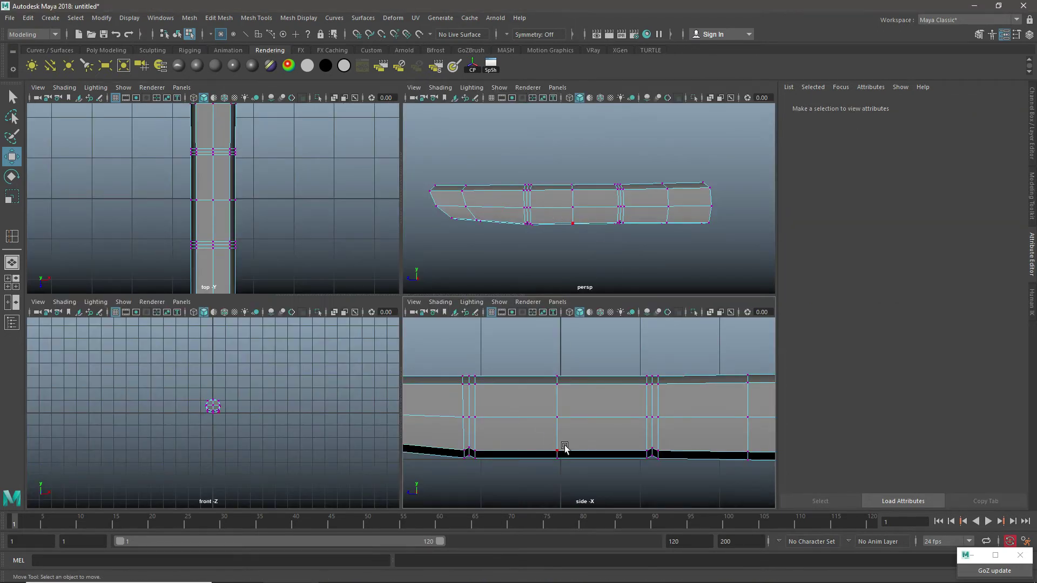
key(space)
scroll(523, 313, down, 4)
scroll(497, 345, up, 2)
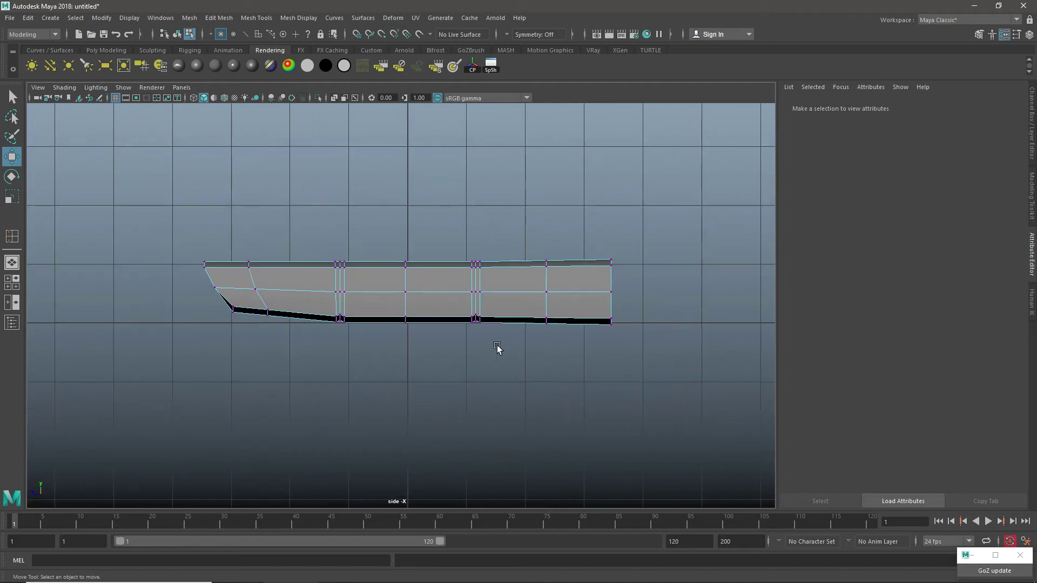
drag(385, 367, 418, 312)
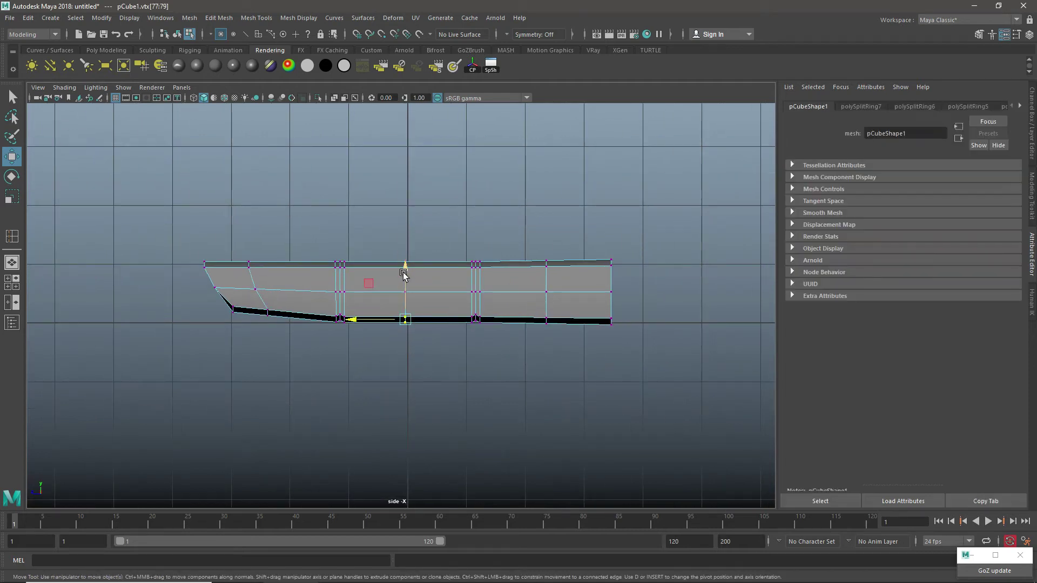
drag(404, 275, 406, 277)
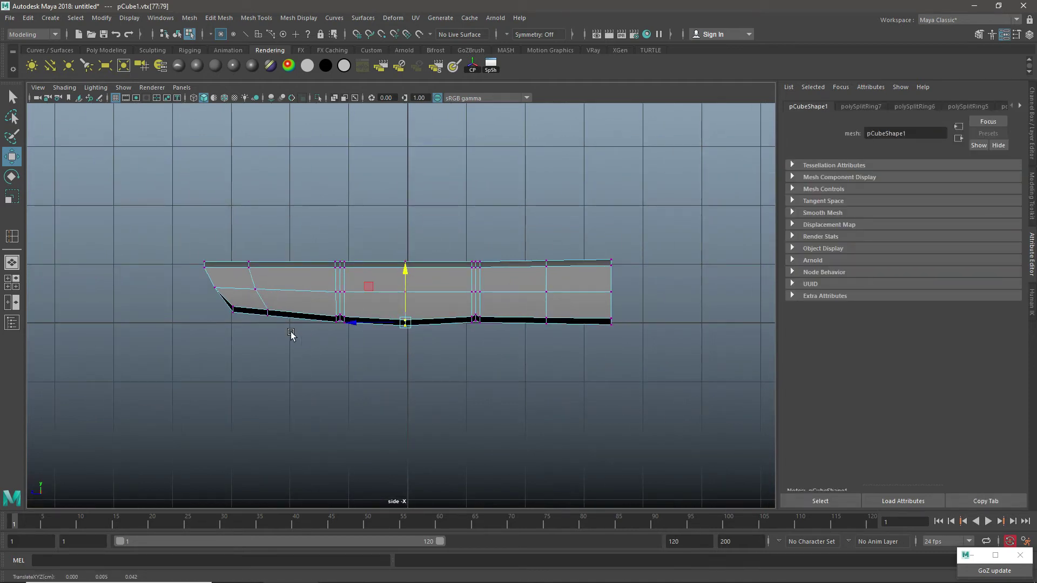
Lower the underside vertices of the added loops in the fingertip and base segments to round out the pads.
click(267, 316)
drag(268, 263, 268, 262)
drag(540, 342, 556, 311)
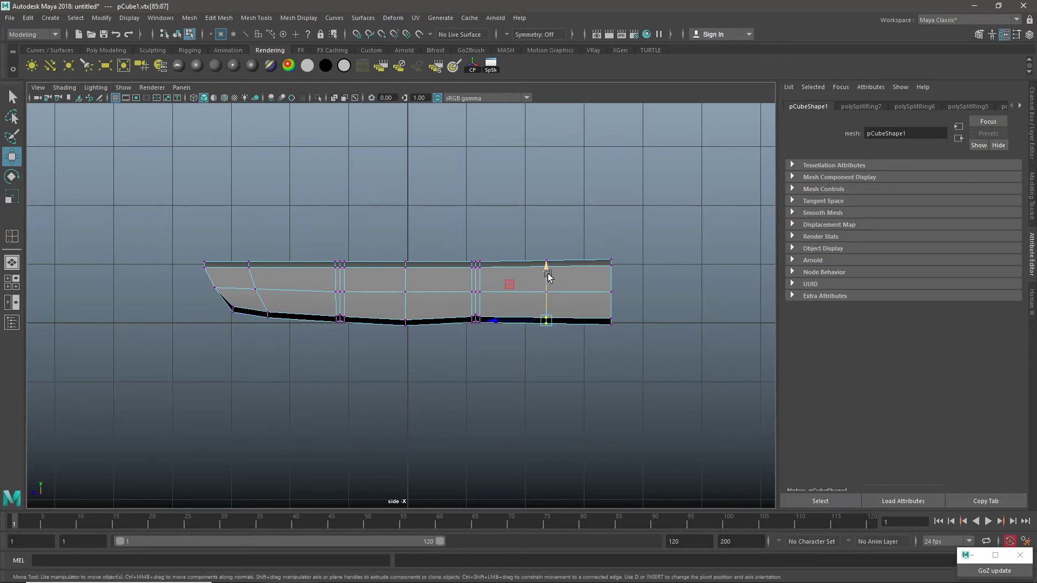
drag(546, 266, 546, 268)
In the top view, check the hand reference and widen the three edge loops at the base-side joint to about 1.08 in X.
key(space)
key(space)
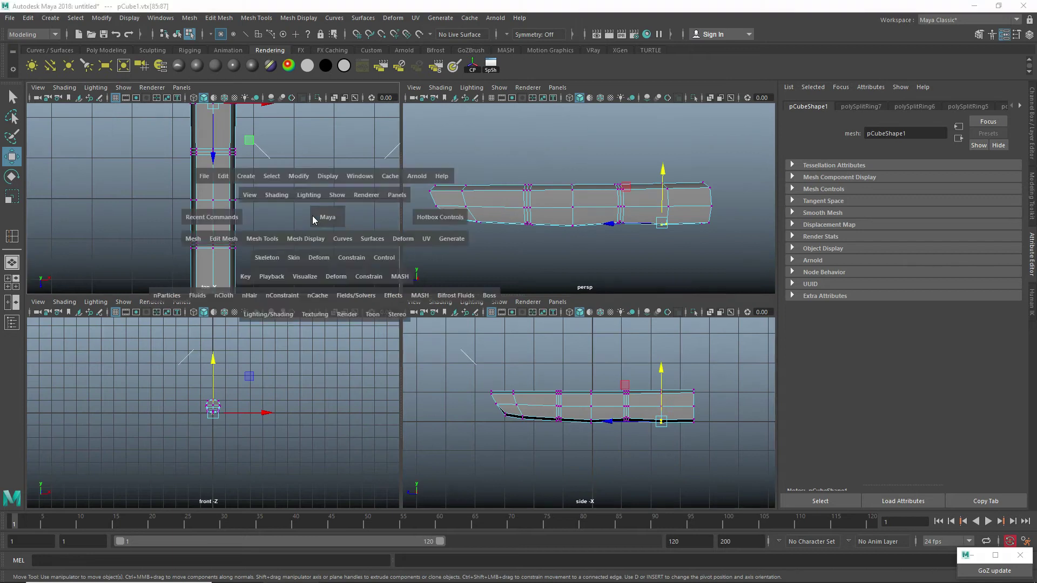
scroll(513, 259, down, 4)
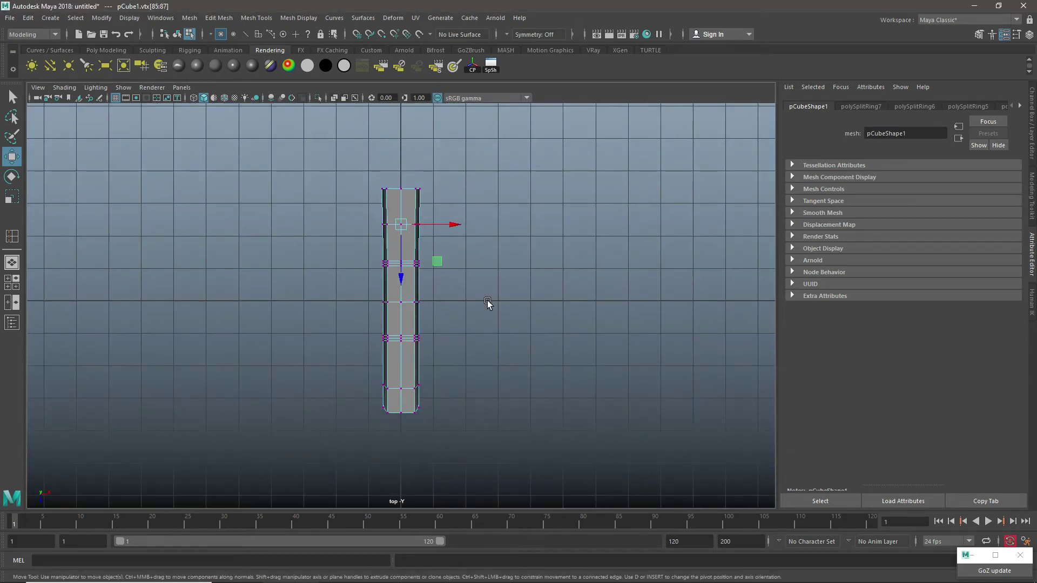
scroll(468, 371, up, 3)
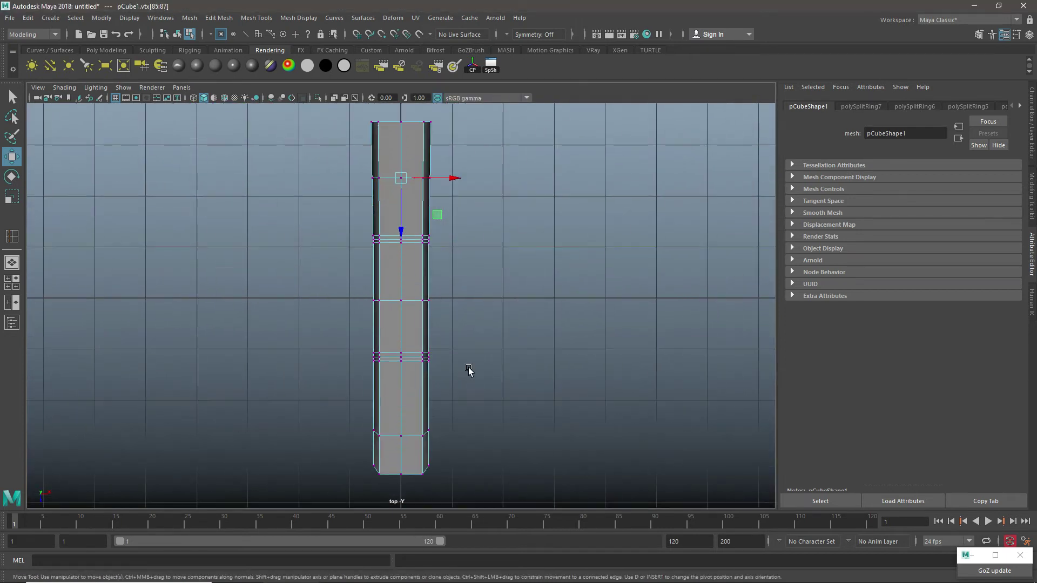
alt+middle_drag(428, 188, 436, 263)
drag(506, 282, 312, 317)
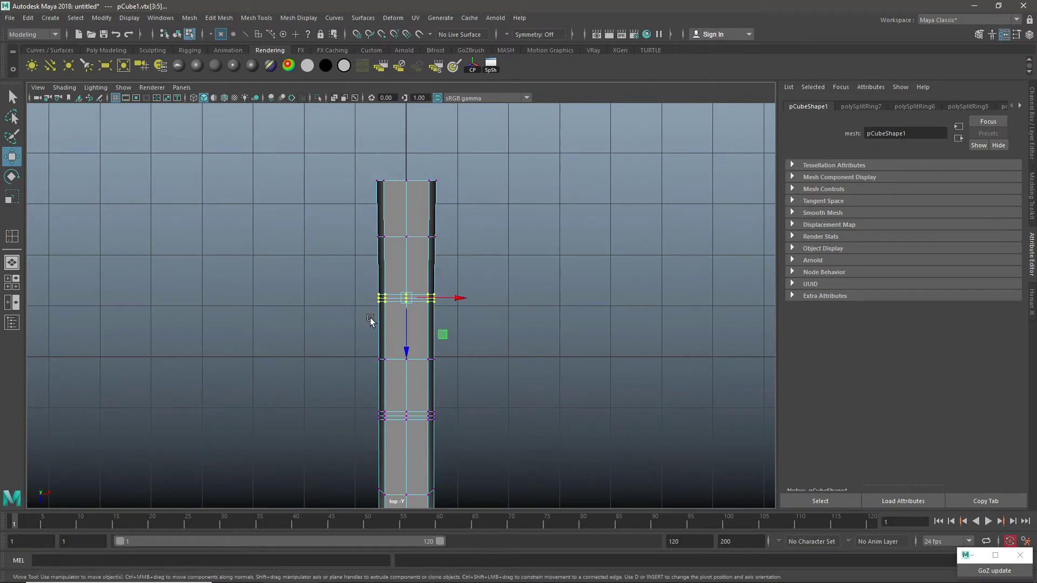
key(alt+Tab)
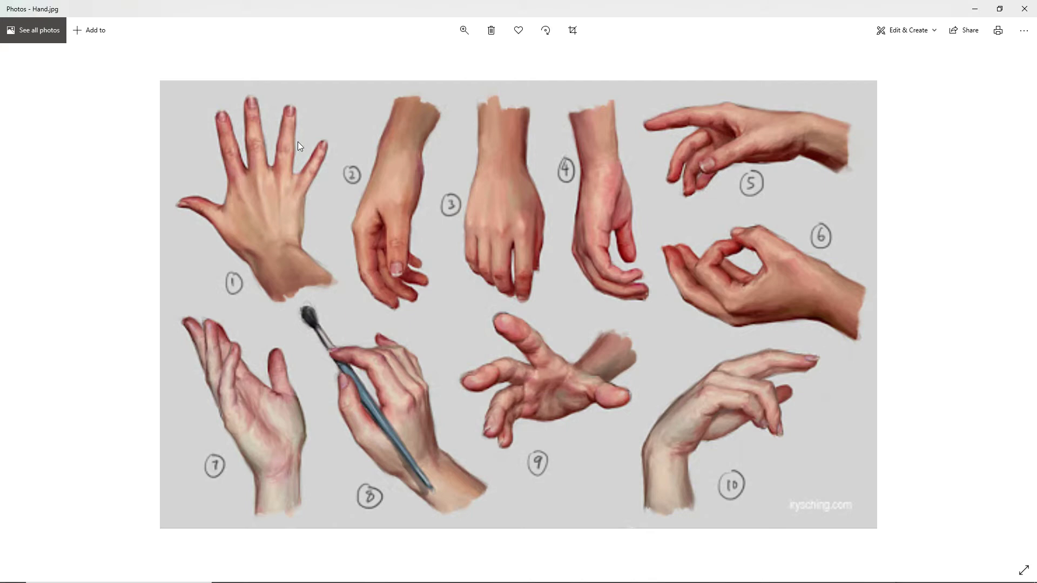
key(alt+Tab)
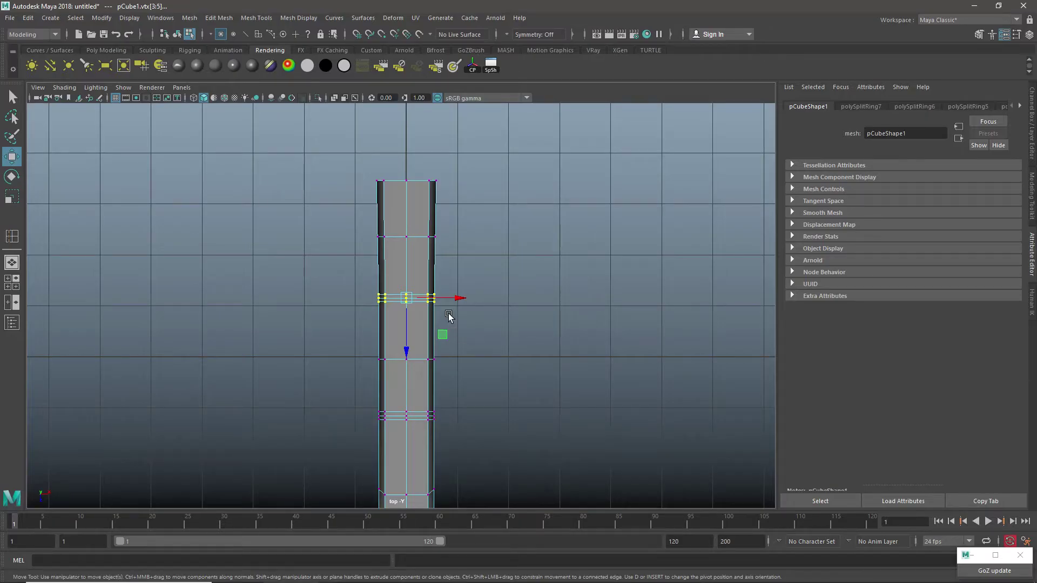
key(r)
drag(454, 299, 458, 299)
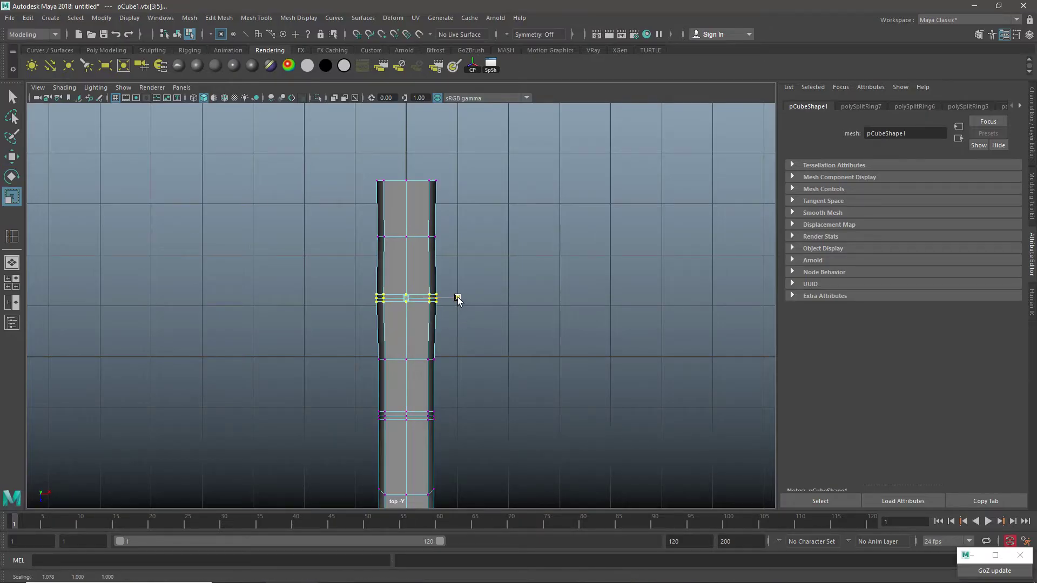
Widen the three edge loops at the joint nearest the fingertip to about 1.02 in X.
scroll(475, 329, up, 1)
alt+middle_drag(508, 245, 509, 224)
scroll(505, 259, down, 4)
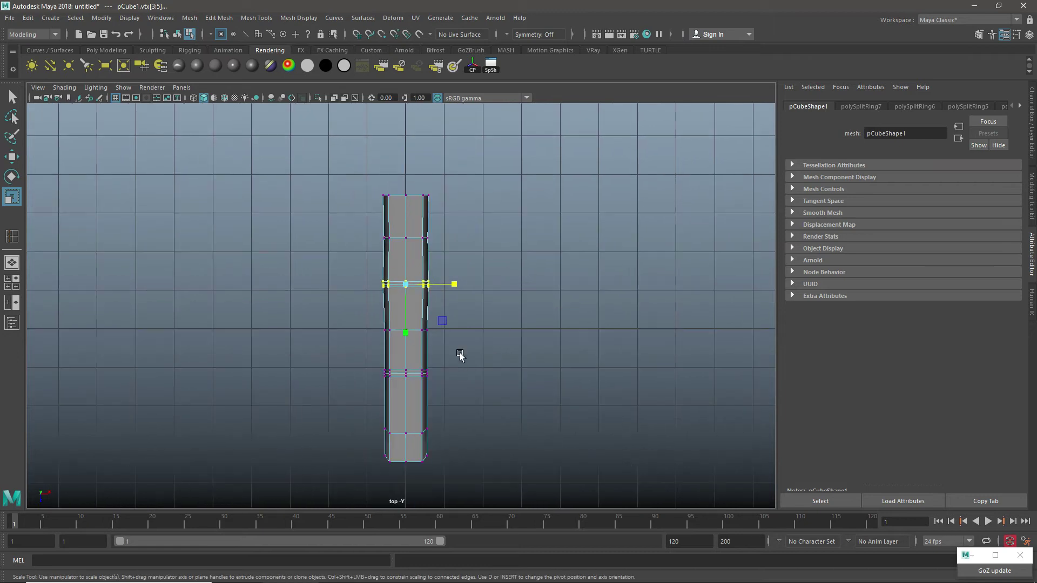
drag(459, 354, 348, 386)
drag(458, 381, 456, 376)
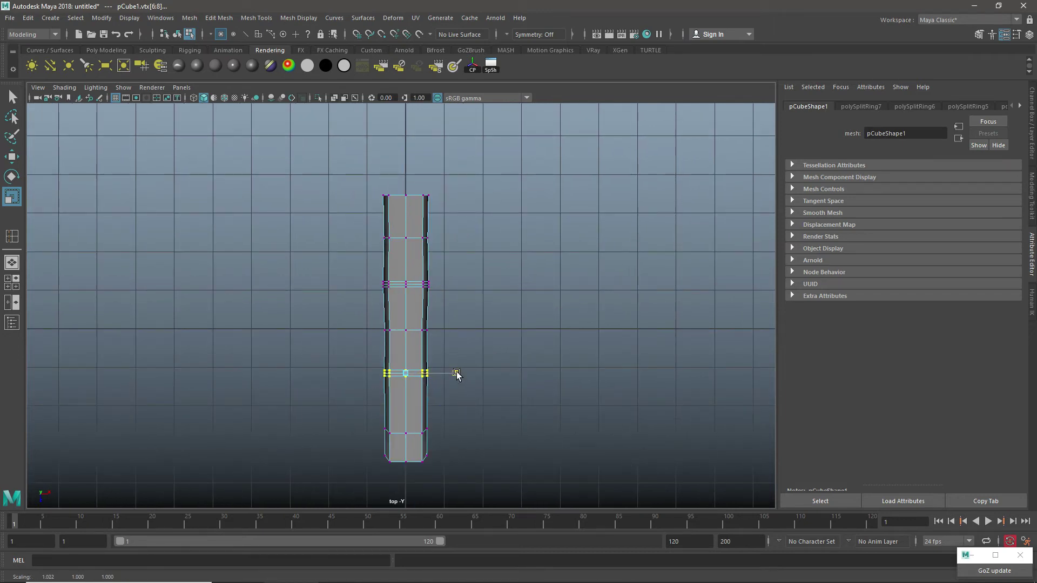
In the top view, widen the base segment's middle edge loop and the finger's open base end slightly in X.
drag(455, 220, 354, 262)
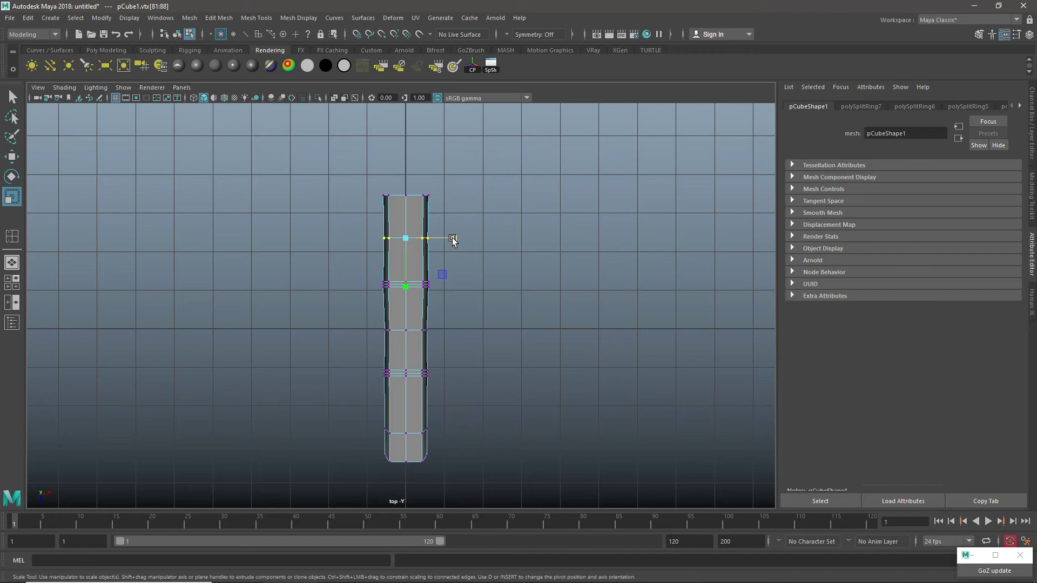
drag(487, 173, 374, 201)
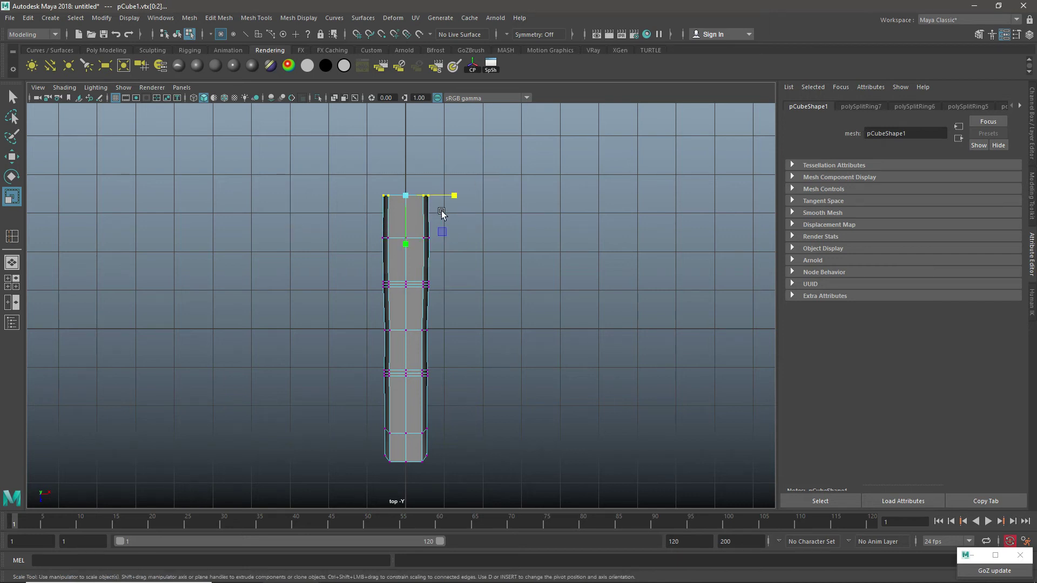
drag(452, 199, 334, 265)
drag(459, 218, 459, 216)
drag(486, 165, 360, 207)
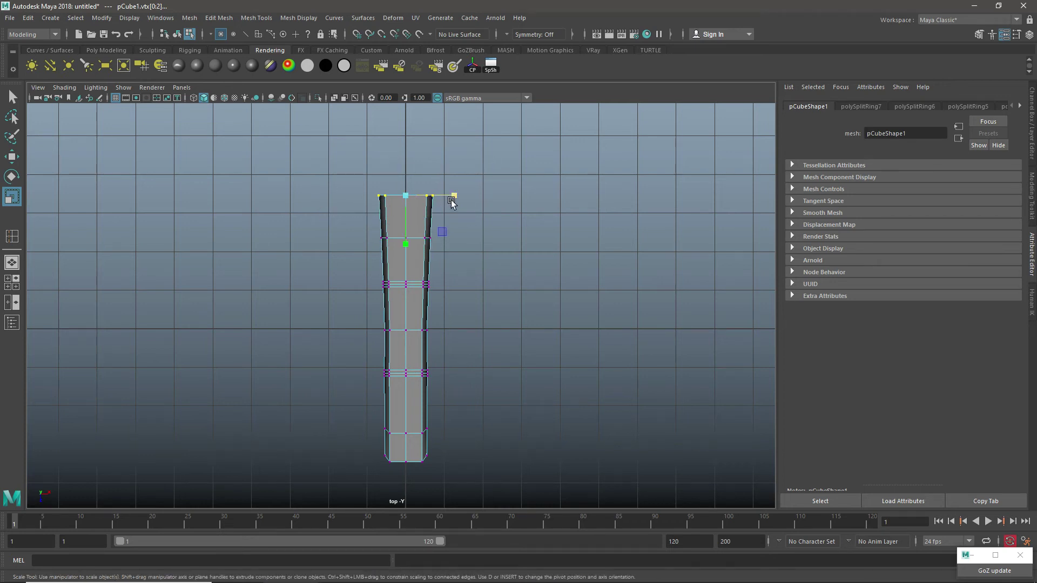
drag(452, 196, 448, 196)
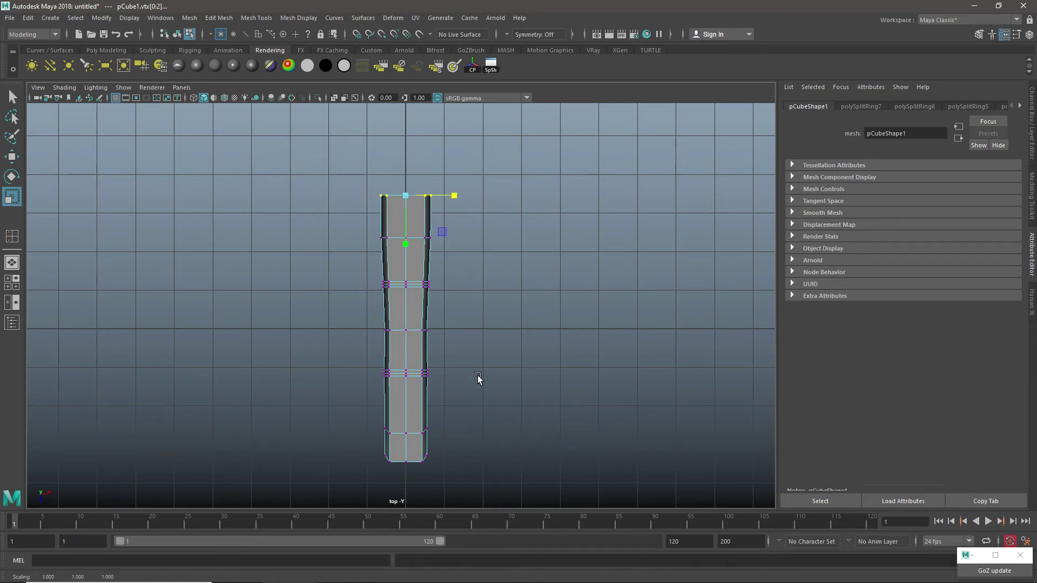
Preview the whole finger smoothed in the perspective view and examine its joints and underside from several angles.
key(space)
key(space)
key(space)
alt+drag(456, 340, 444, 361)
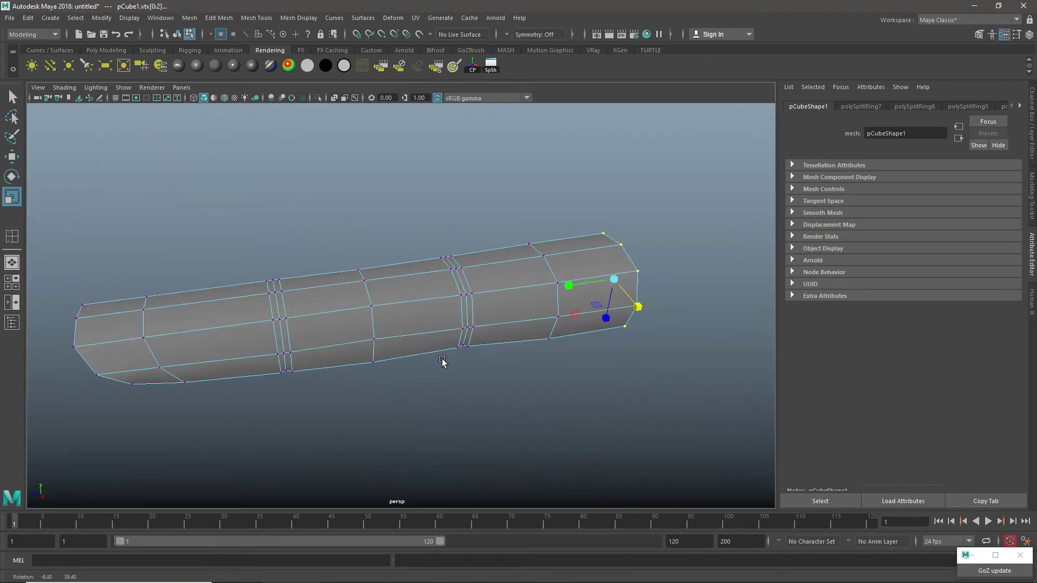
right_click(438, 262)
right_drag(438, 262, 490, 245)
alt+drag(450, 301, 454, 261)
key(3)
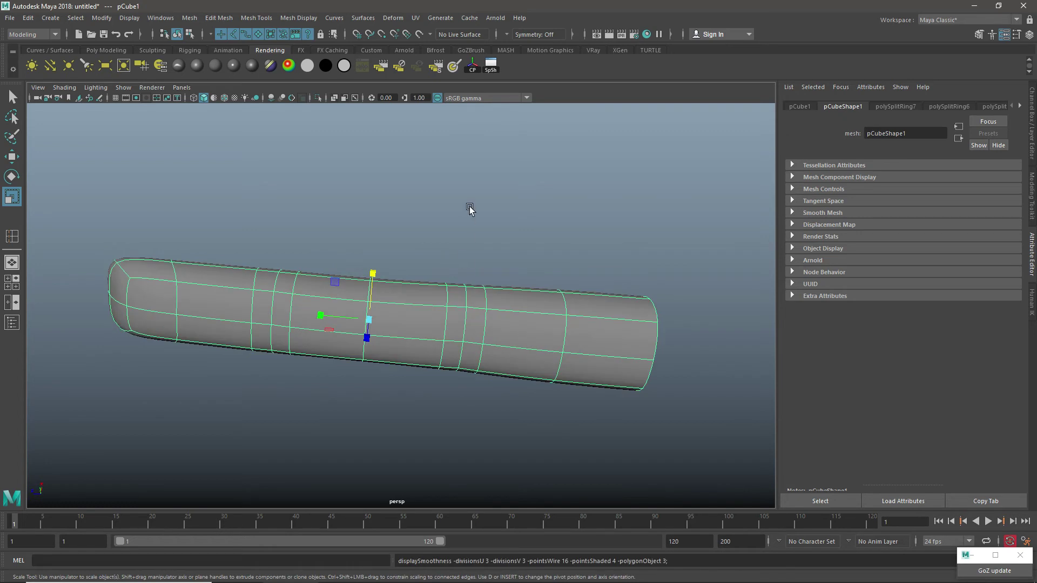
click(458, 228)
alt+drag(353, 251, 344, 345)
alt+drag(337, 322, 336, 257)
click(381, 346)
scroll(425, 366, up, 3)
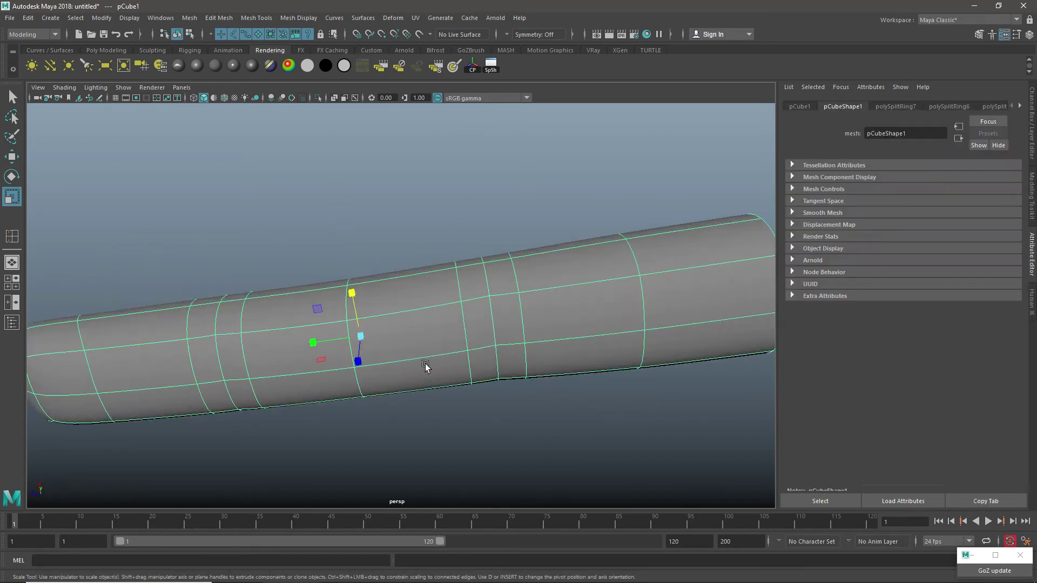
alt+drag(512, 369, 435, 259)
right_drag(430, 262, 432, 292)
Change the finger's material type to Blinn, darken its color, set Eccentricity to 0.240 and darken the specular color.
right_drag(434, 526, 434, 525)
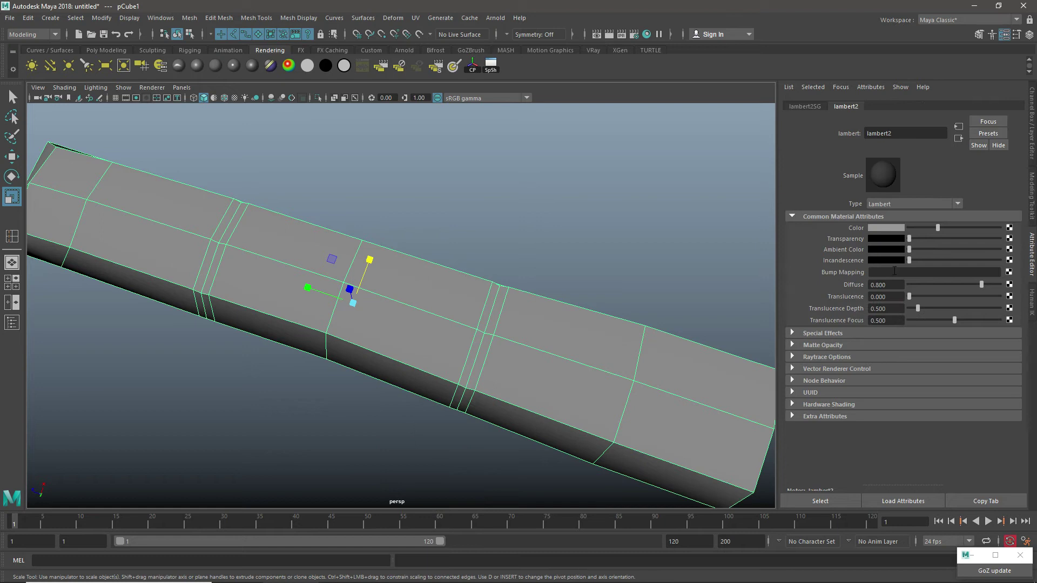
click(907, 205)
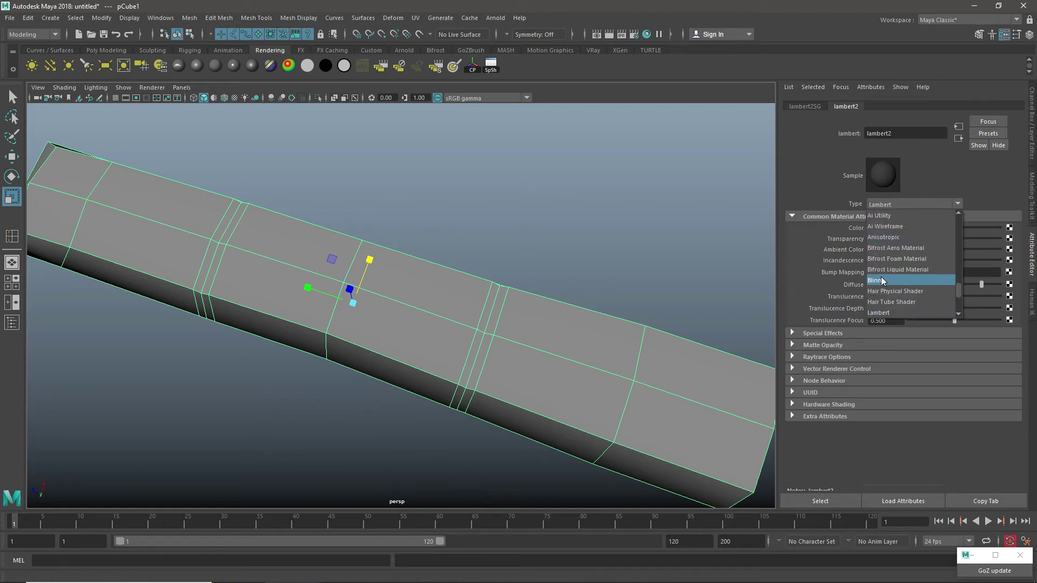
click(908, 275)
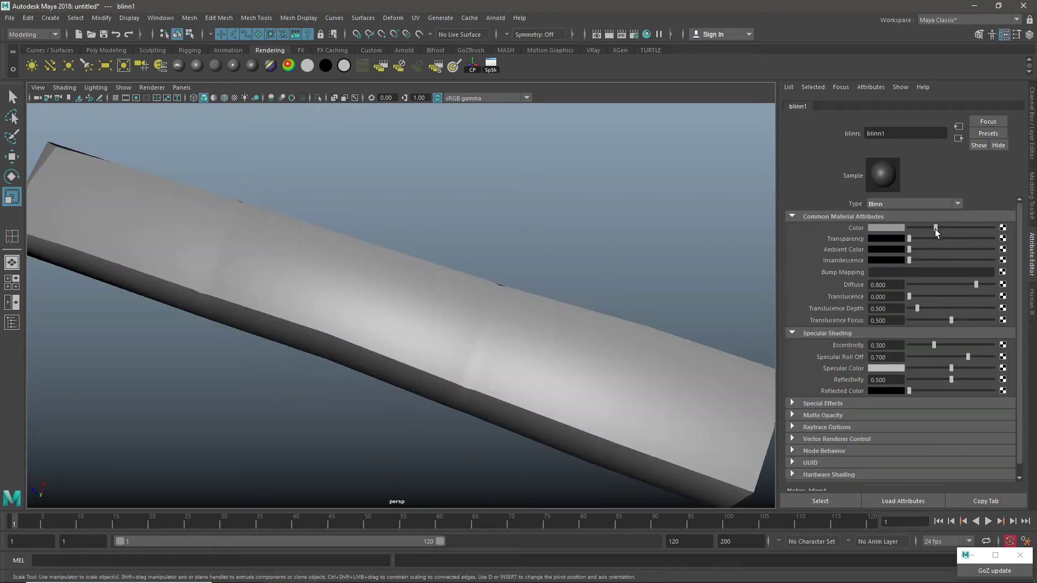
drag(935, 228, 922, 229)
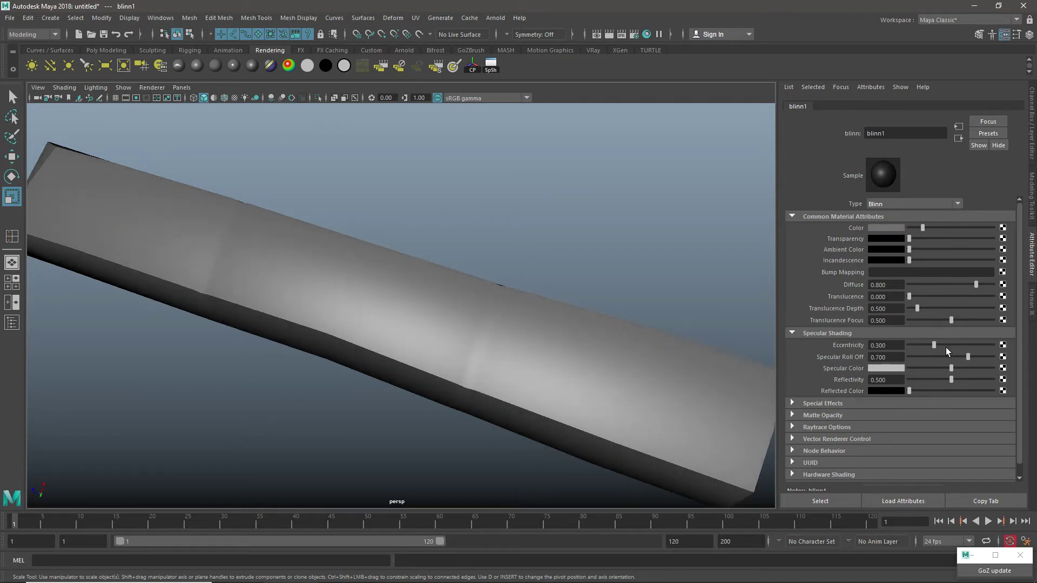
drag(932, 346, 918, 370)
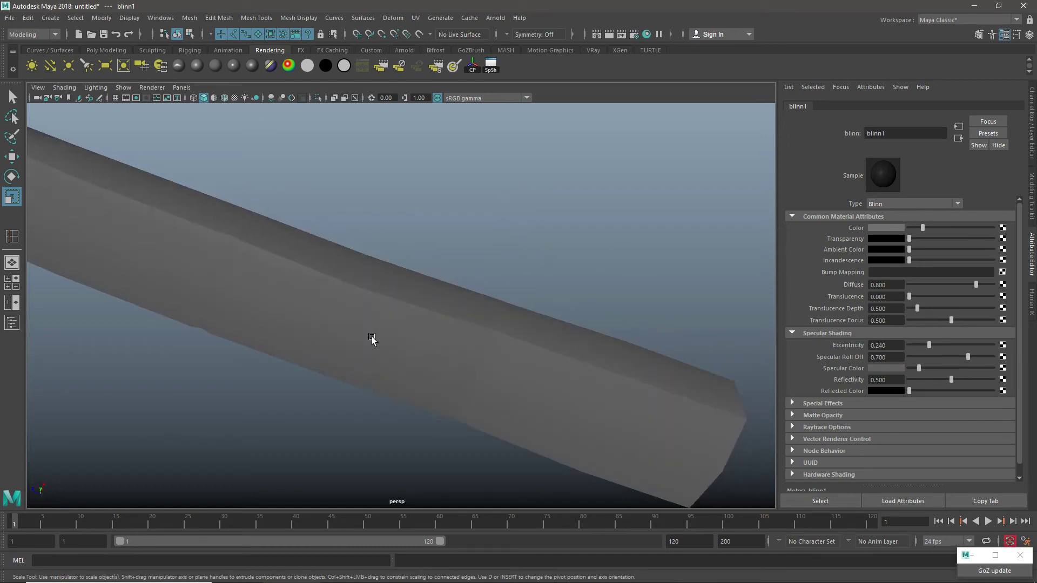
Smooth-preview the finger with the new material and examine its profile, creases and fingertip shape.
click(387, 336)
key(3)
click(492, 243)
alt+drag(492, 243, 486, 352)
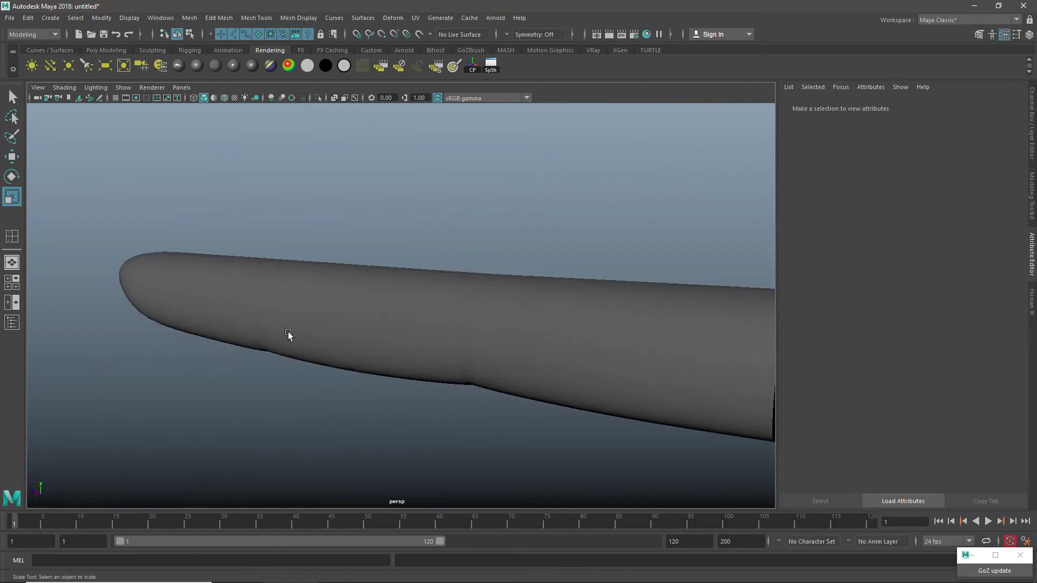
alt+drag(290, 338, 390, 249)
alt+right_drag(391, 249, 359, 286)
alt+middle_drag(359, 286, 381, 340)
alt+right_drag(381, 341, 311, 218)
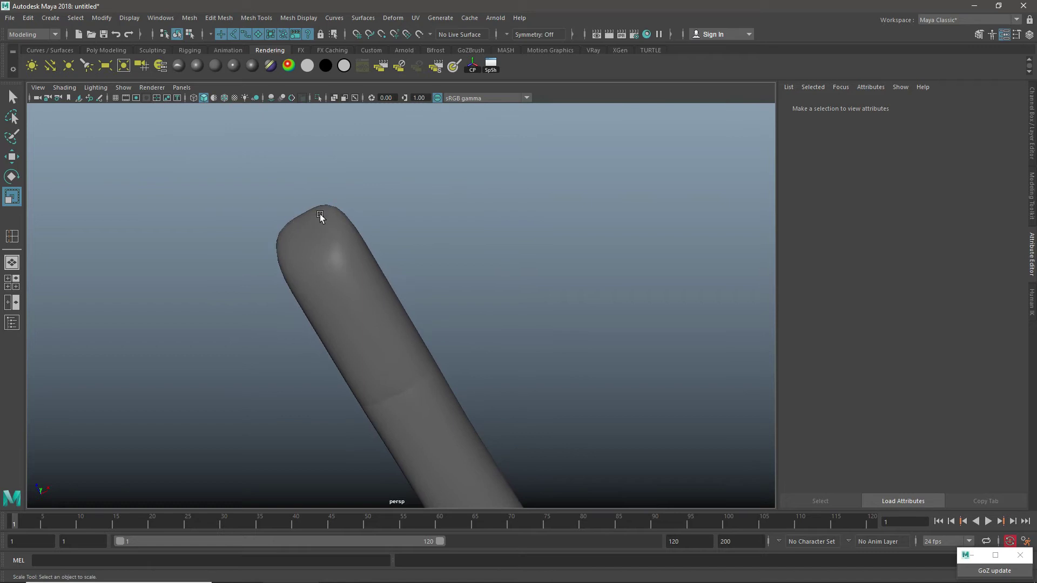
Move the center vertices at the fingertip's end outward to round the tip, and turn off the smooth preview.
click(332, 241)
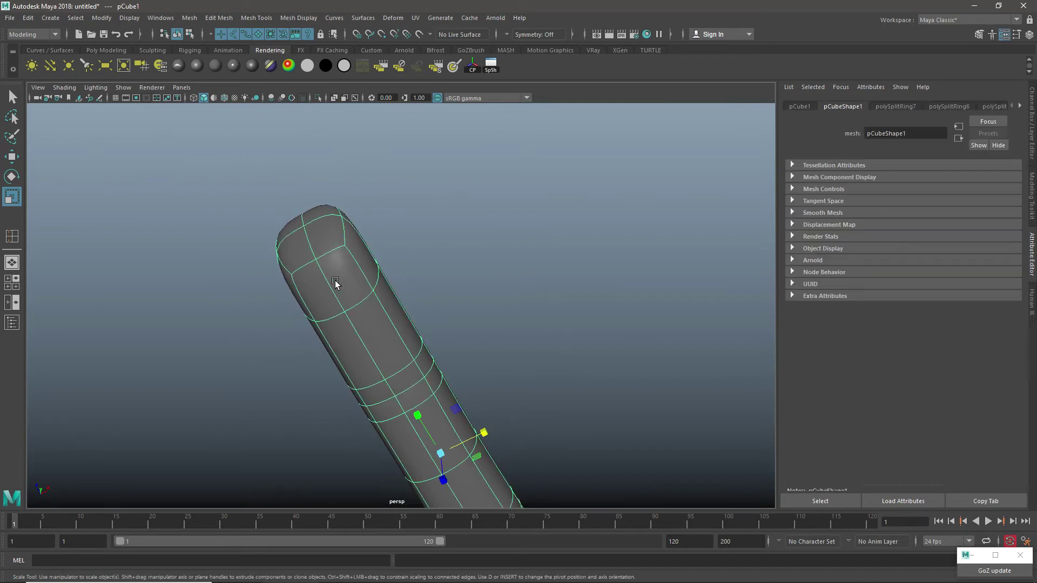
key(space)
key(space)
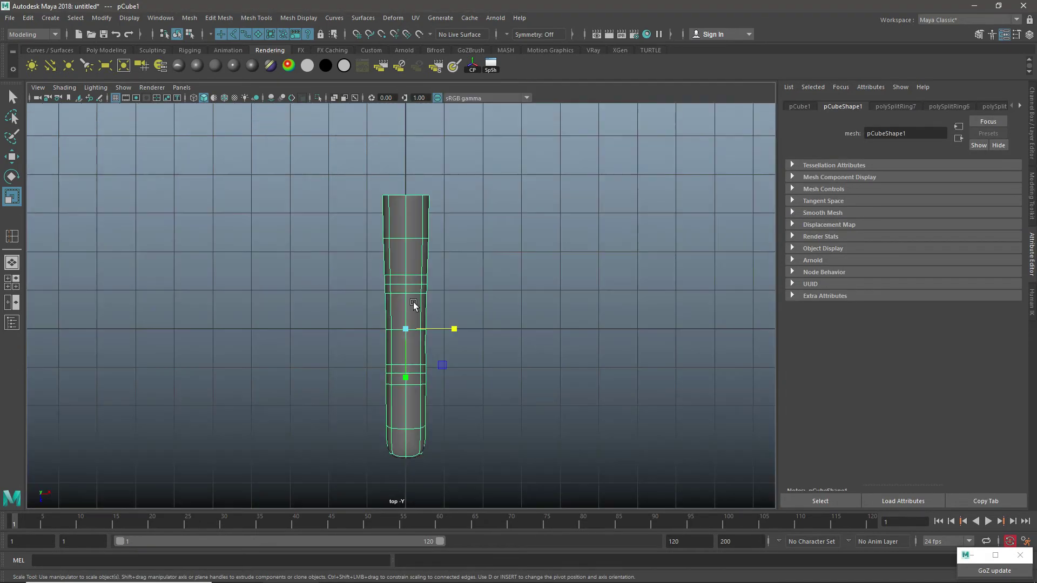
alt+middle_drag(442, 306, 435, 152)
alt+right_drag(435, 153, 414, 267)
right_click(395, 198)
click(342, 198)
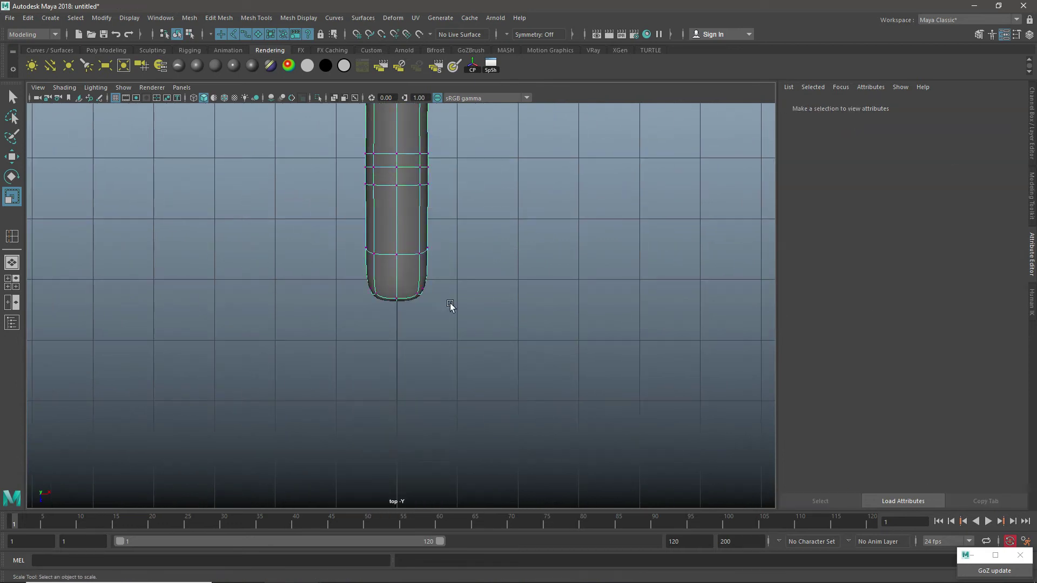
scroll(449, 308, up, 1)
key(space)
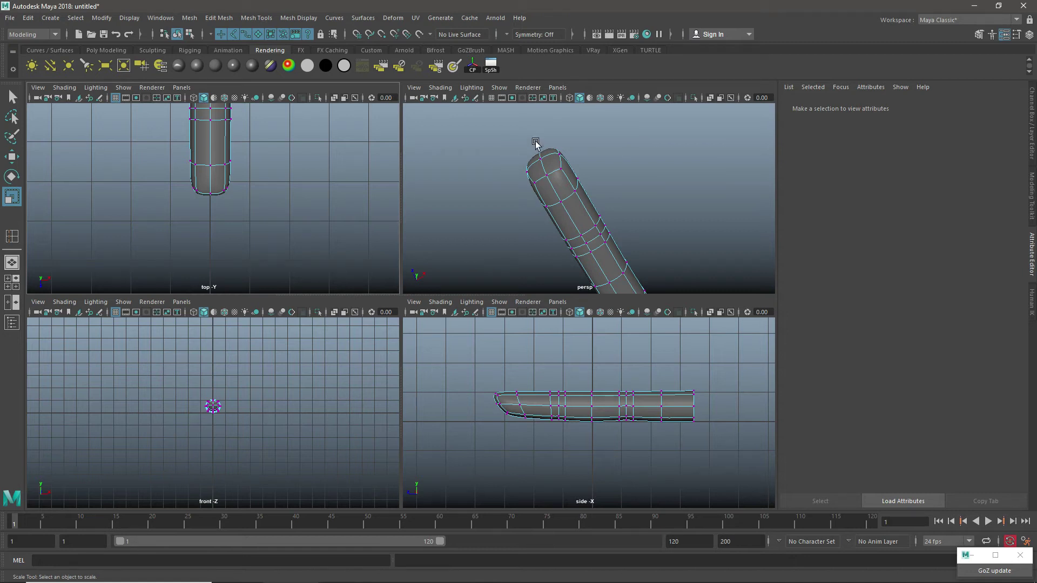
key(space)
alt+drag(291, 302, 357, 153)
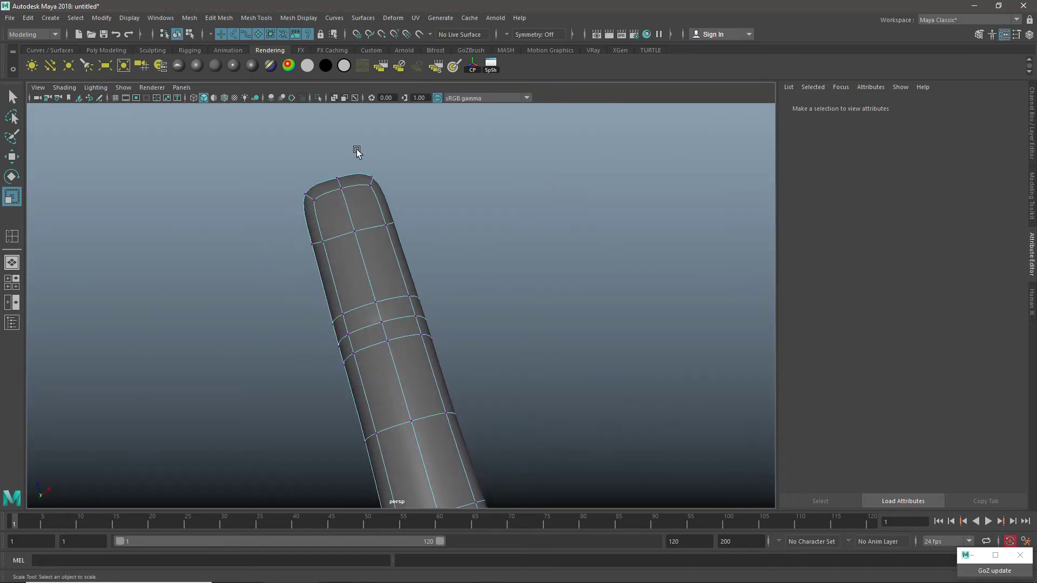
drag(353, 206, 353, 206)
alt+drag(357, 208, 377, 294)
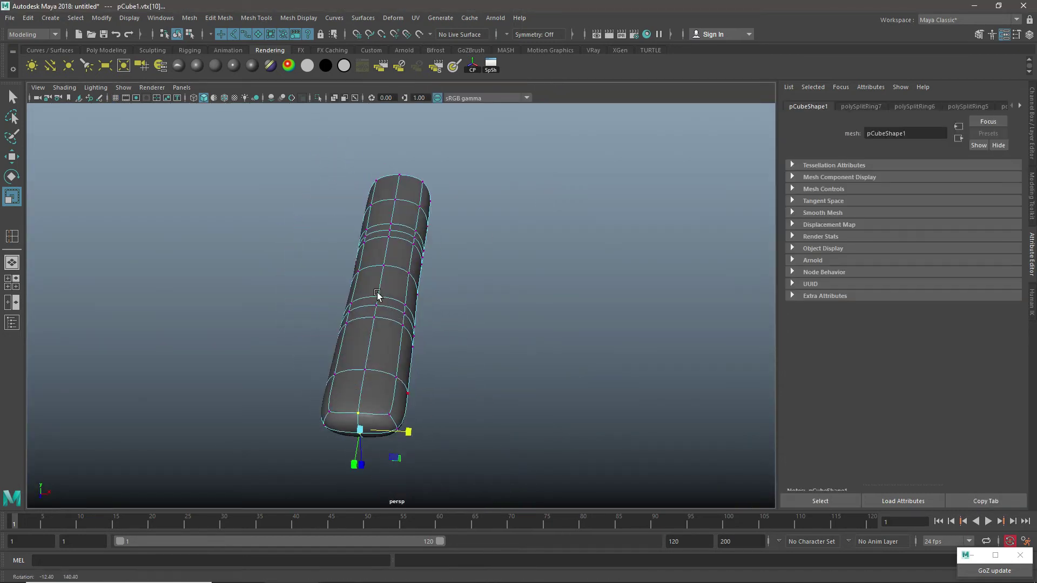
alt+drag(439, 316, 376, 340)
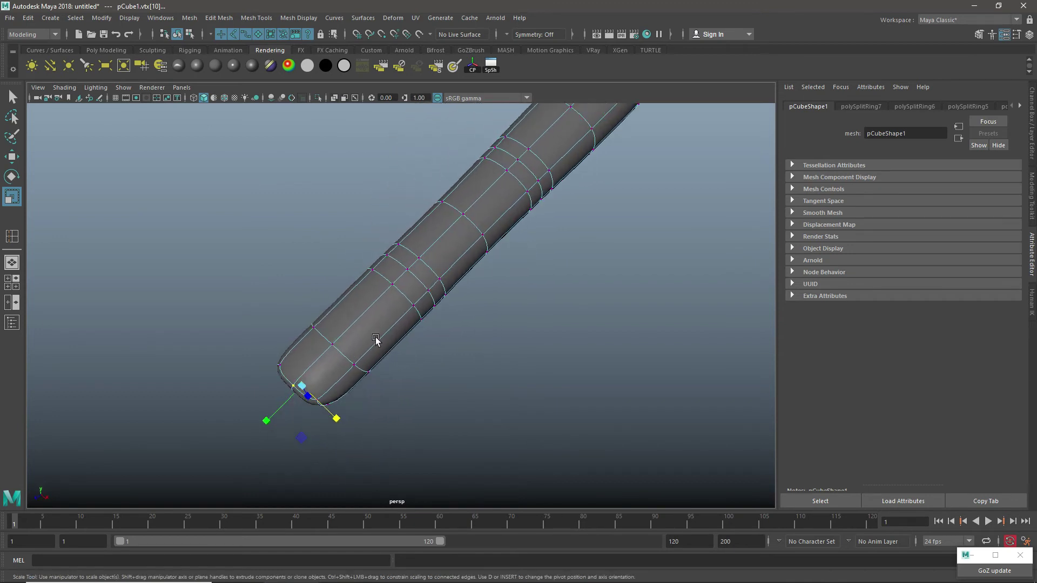
key(w)
drag(265, 429, 262, 428)
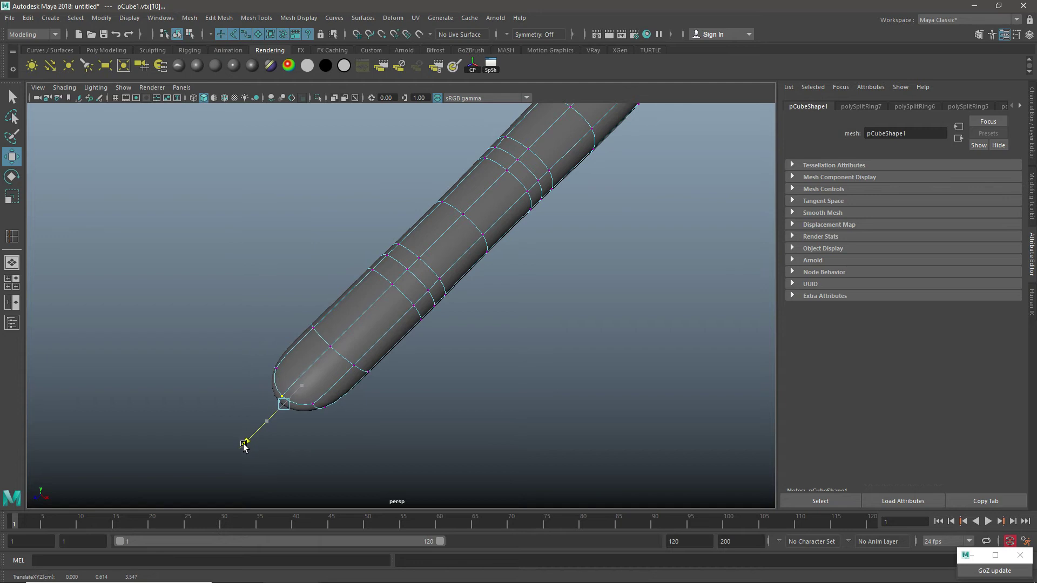
click(381, 390)
alt+drag(381, 390, 374, 308)
key(1)
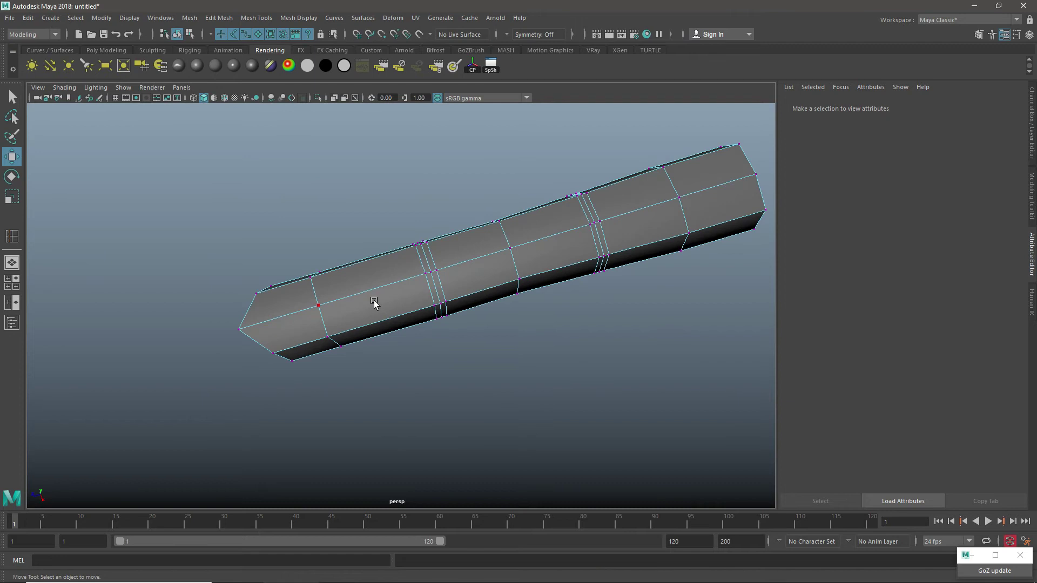
Extrude the two top faces of the fingertip and scale the extruded faces slightly inward.
click(371, 302)
key(space)
key(space)
alt+middle_drag(389, 267, 461, 233)
right_drag(444, 234, 479, 211)
click(449, 184)
scroll(407, 278, up, 4)
click(371, 248)
alt+middle_drag(443, 233, 460, 235)
right_drag(339, 223, 344, 252)
click(333, 231)
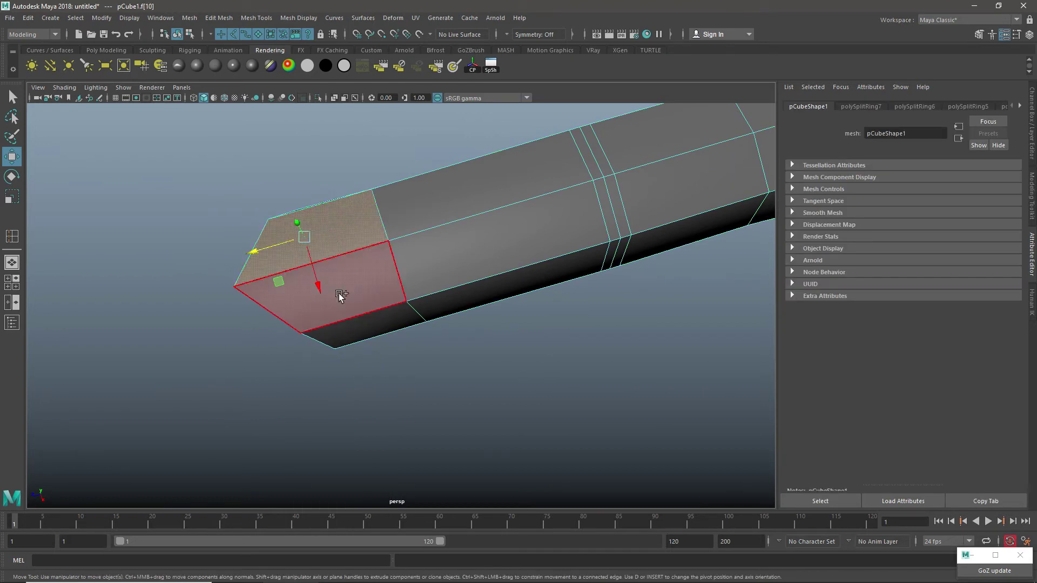
shift+click(338, 293)
alt+drag(338, 293, 380, 246)
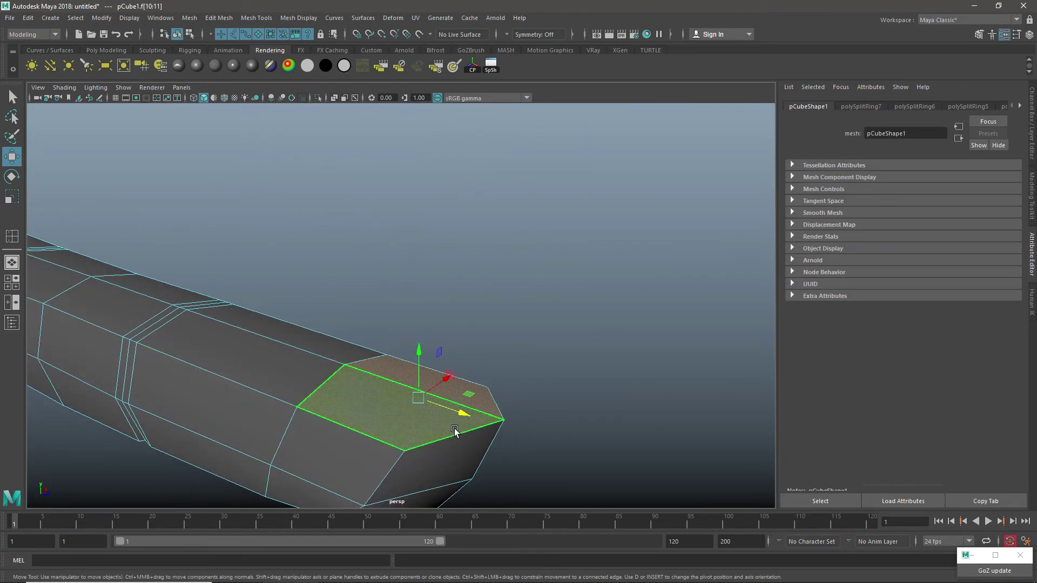
shift+right_drag(413, 379, 409, 359)
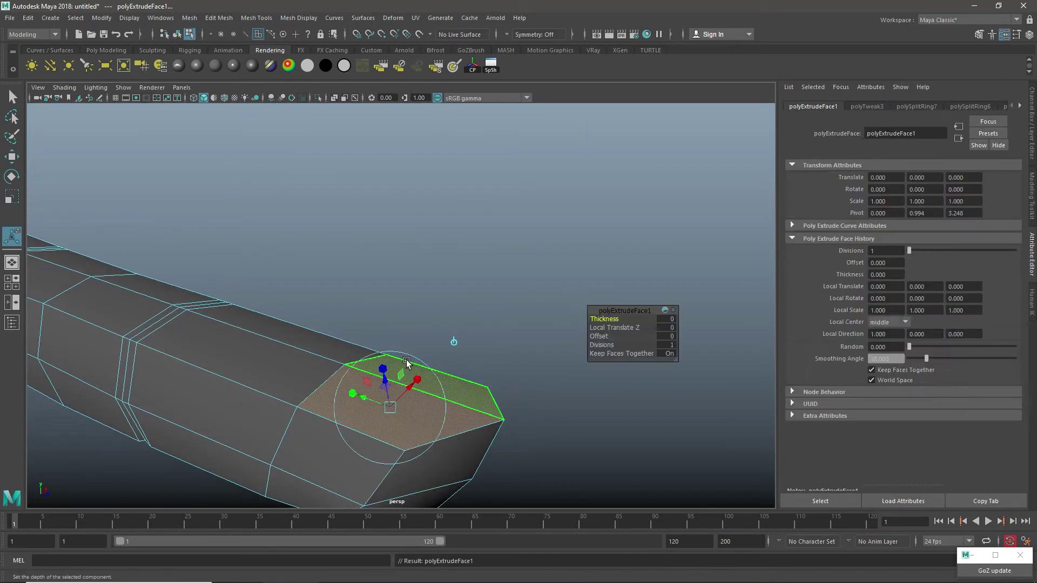
alt+drag(491, 368, 471, 276)
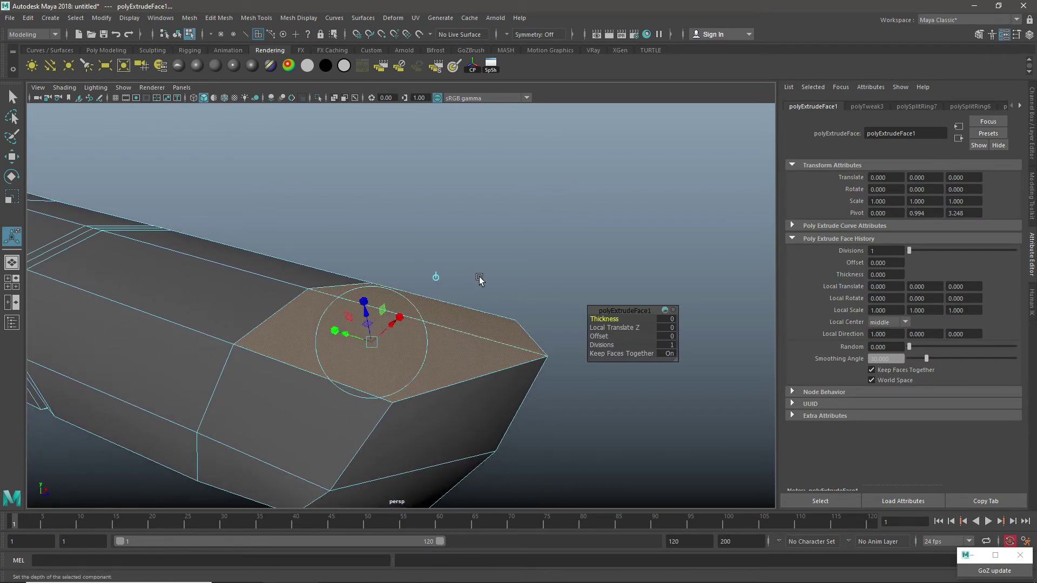
key(r)
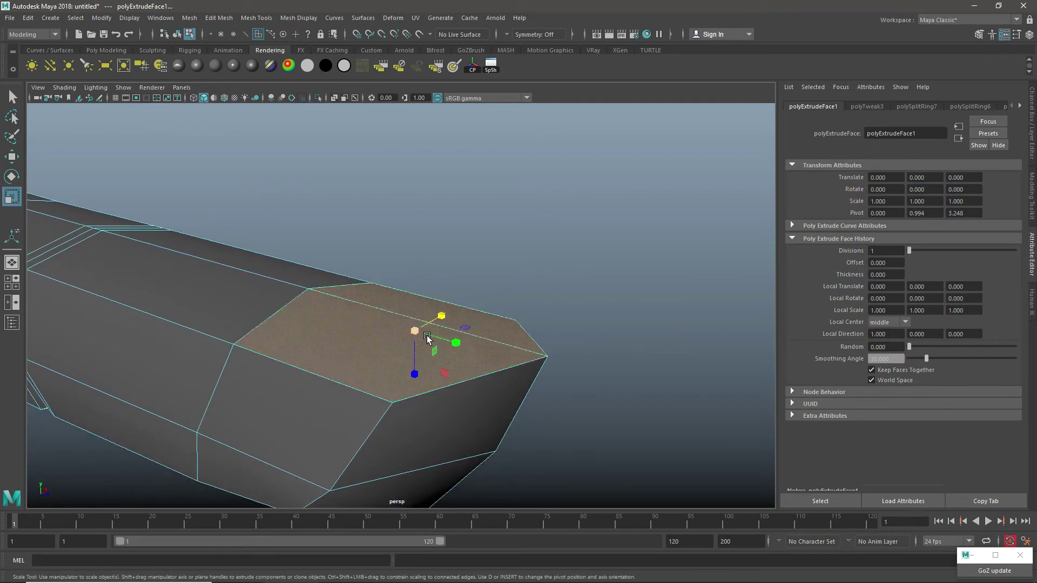
drag(417, 332, 405, 345)
Sink the inset fingertip faces slightly to form a nail bed, and extrude them again upward for the nail.
key(w)
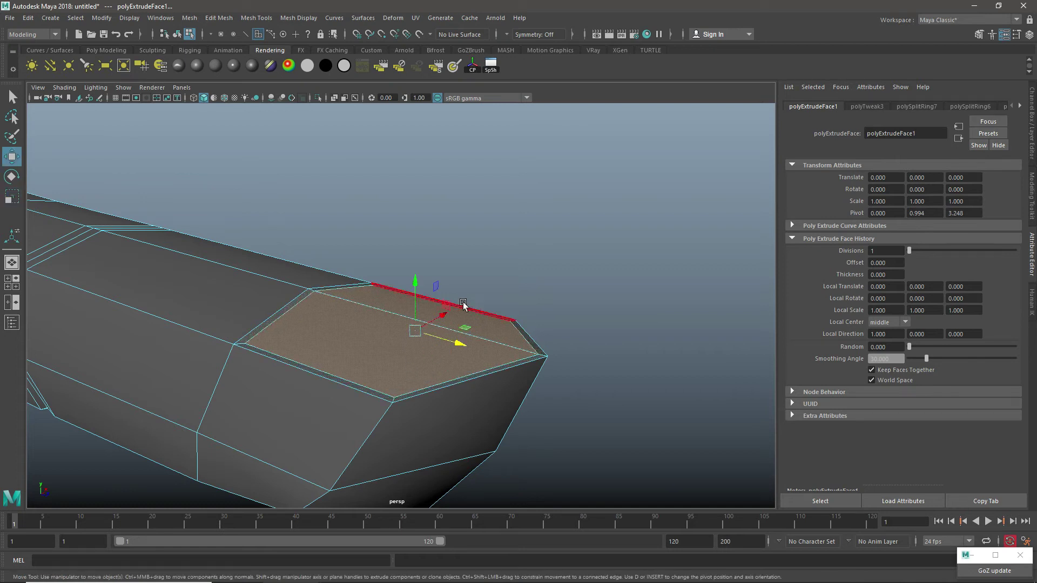
drag(416, 282, 413, 293)
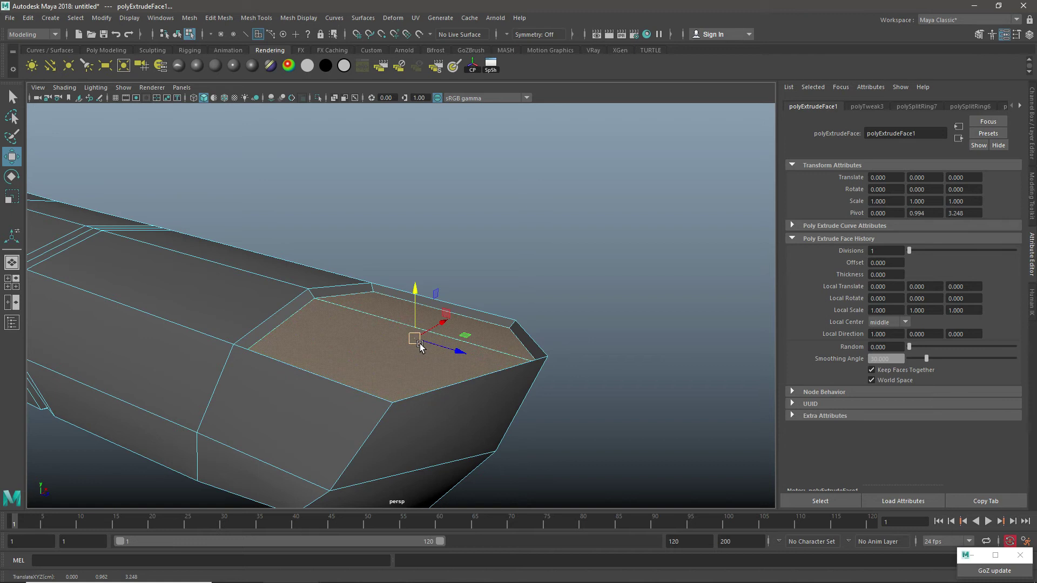
key(ctrl+e)
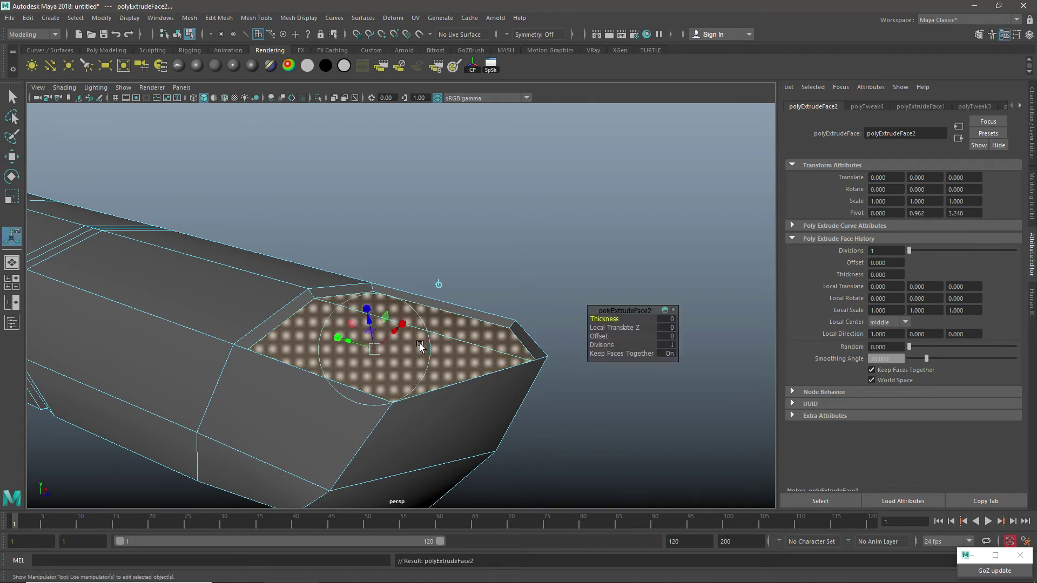
key(w)
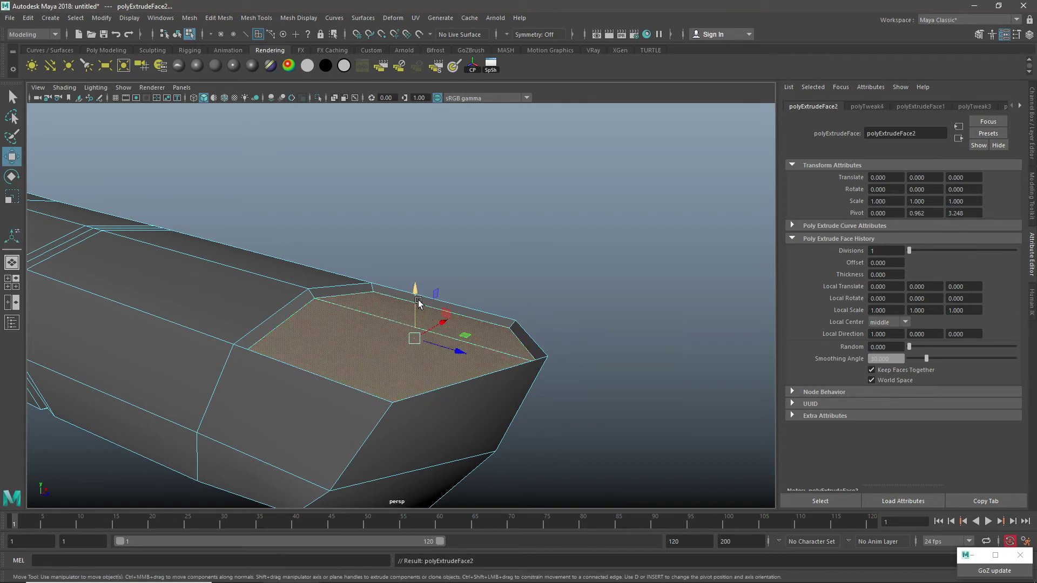
drag(416, 295, 416, 281)
Raise the newly extruded top faces above the fingertip to give the nail a slight thickness.
mouse_move(377, 334)
alt+mouse_down()
mouse_move(391, 347)
mouse_move(391, 336)
alt+mouse_up()
alt+middle_drag(641, 382, 556, 347)
alt+middle_drag(557, 289, 553, 287)
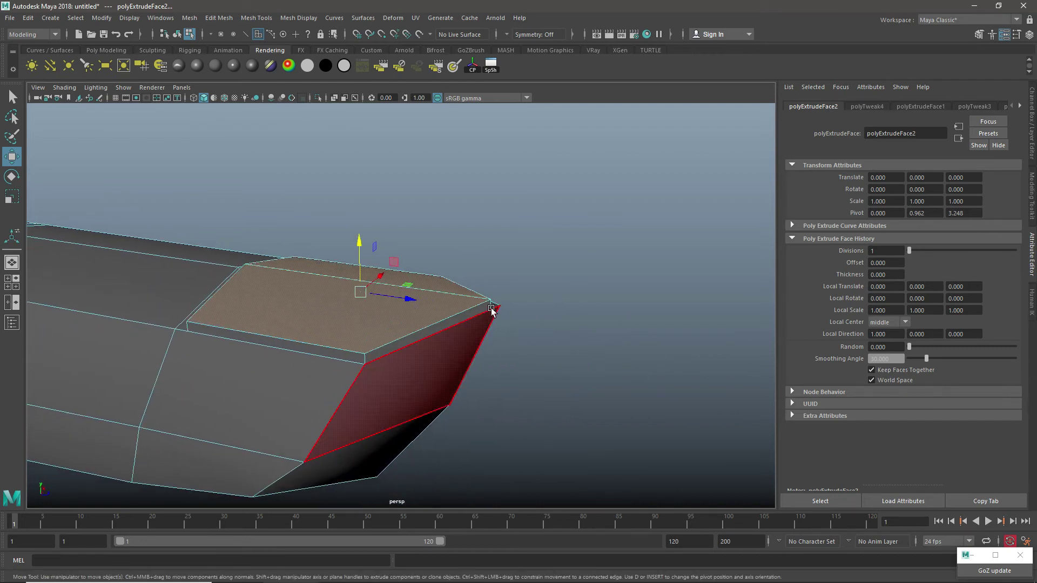
Lower the vertices along the fingertip's front rim, just beneath the nail, to separate the nail from the flesh.
right_drag(493, 308, 443, 263)
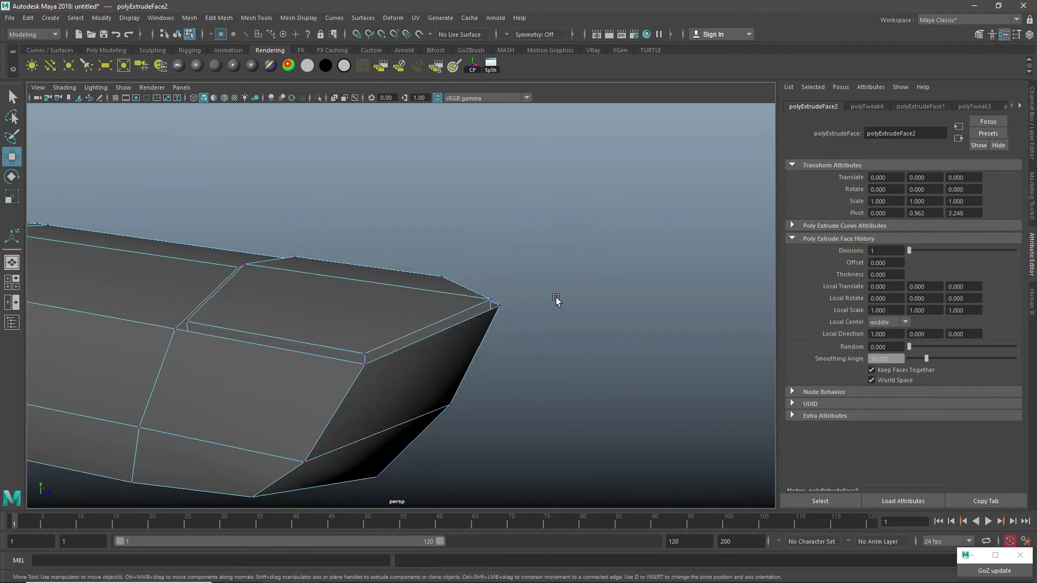
click(498, 306)
shift+click(369, 368)
alt+drag(556, 324, 496, 341)
shift+click(408, 304)
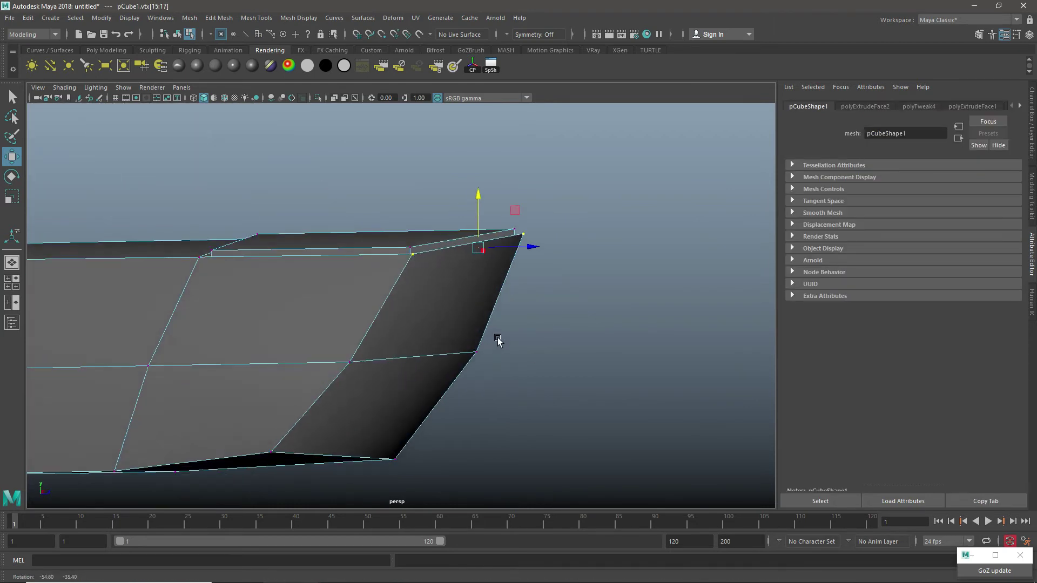
drag(478, 196, 478, 211)
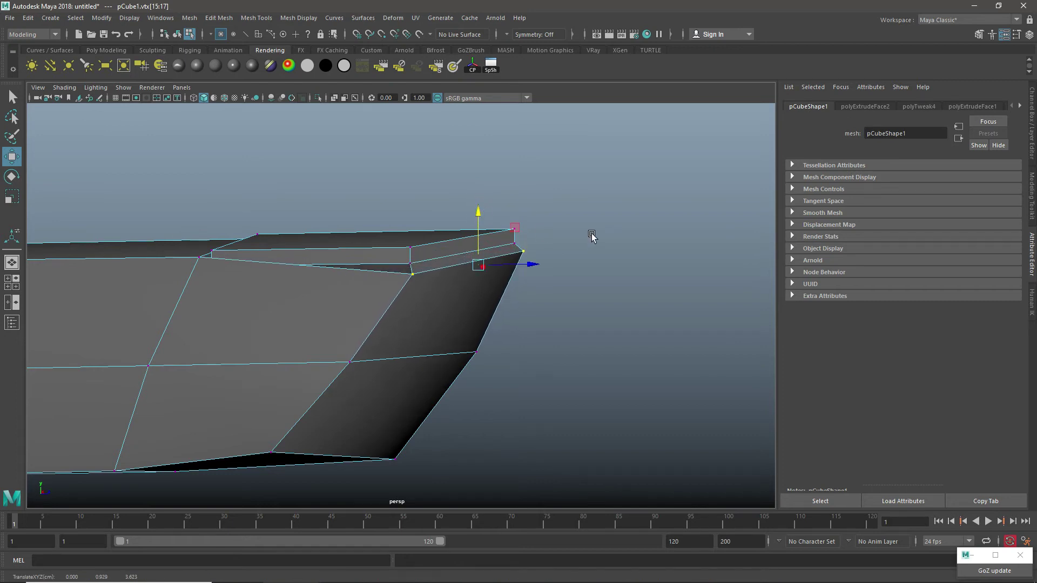
Slide the nail's two top faces forward along the finger so the nail overhangs the fingertip.
alt+drag(592, 237, 568, 277)
right_drag(350, 261, 356, 312)
click(357, 312)
alt+drag(417, 389, 484, 315)
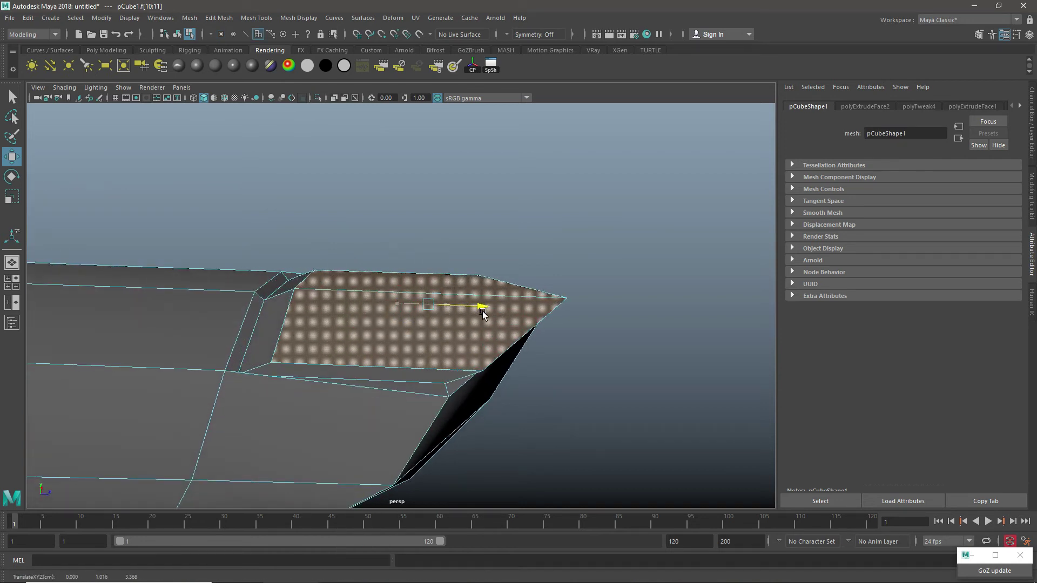
alt+drag(598, 346, 597, 370)
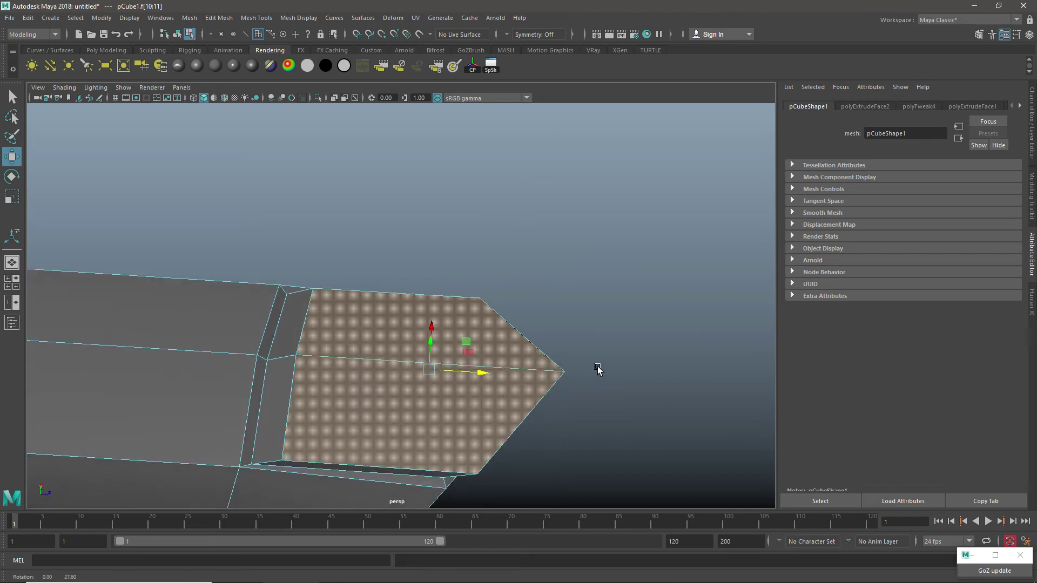
Smooth-preview the finger in object mode and examine the nail and the finger's profile from several sides.
right_drag(394, 332, 470, 241)
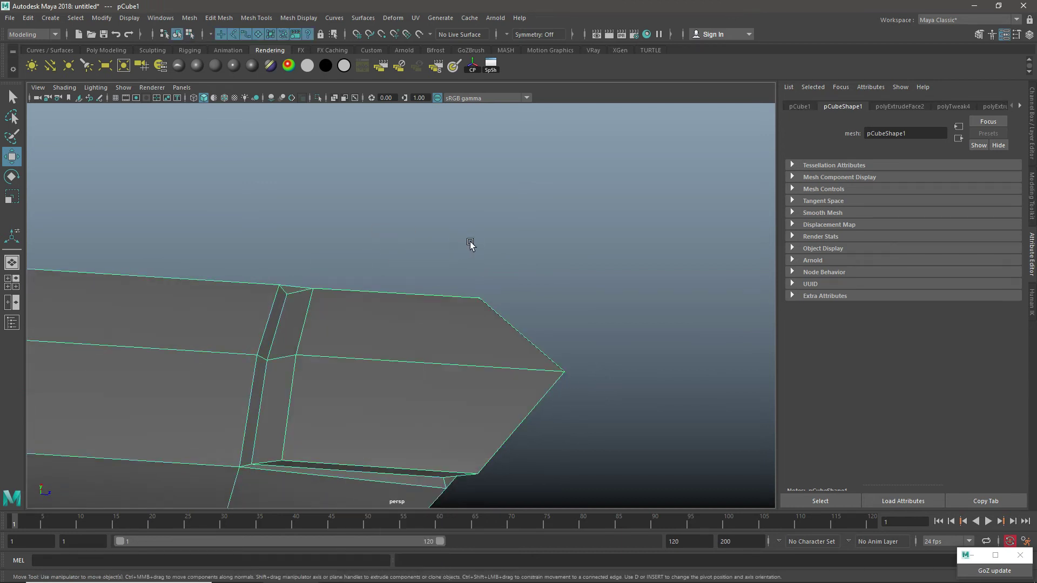
click(469, 242)
click(428, 361)
alt+drag(510, 369, 354, 371)
key(3)
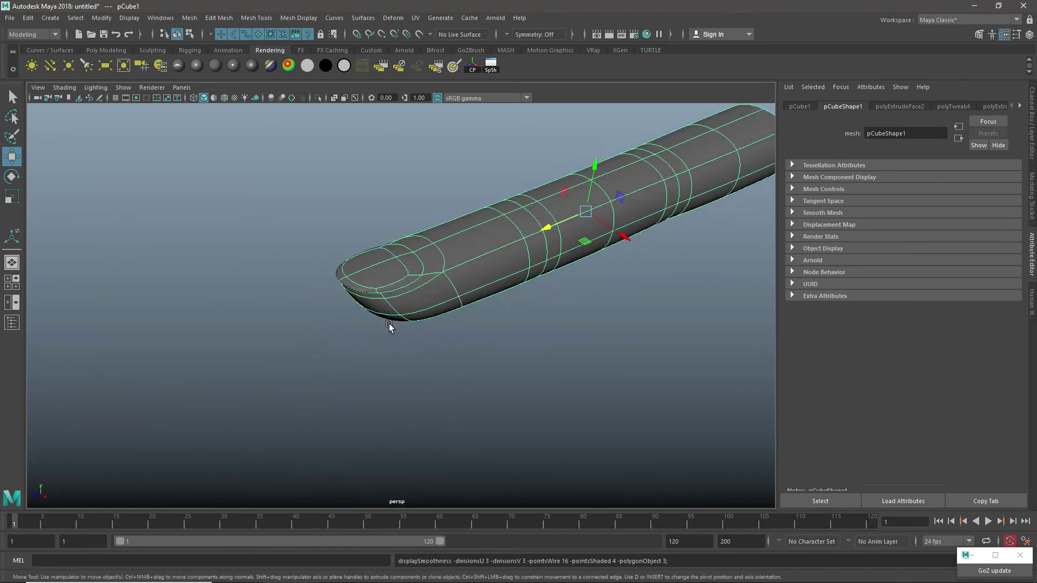
click(479, 301)
alt+drag(479, 301, 560, 308)
alt+right_drag(560, 308, 281, 312)
click(342, 323)
alt+middle_drag(280, 313, 419, 261)
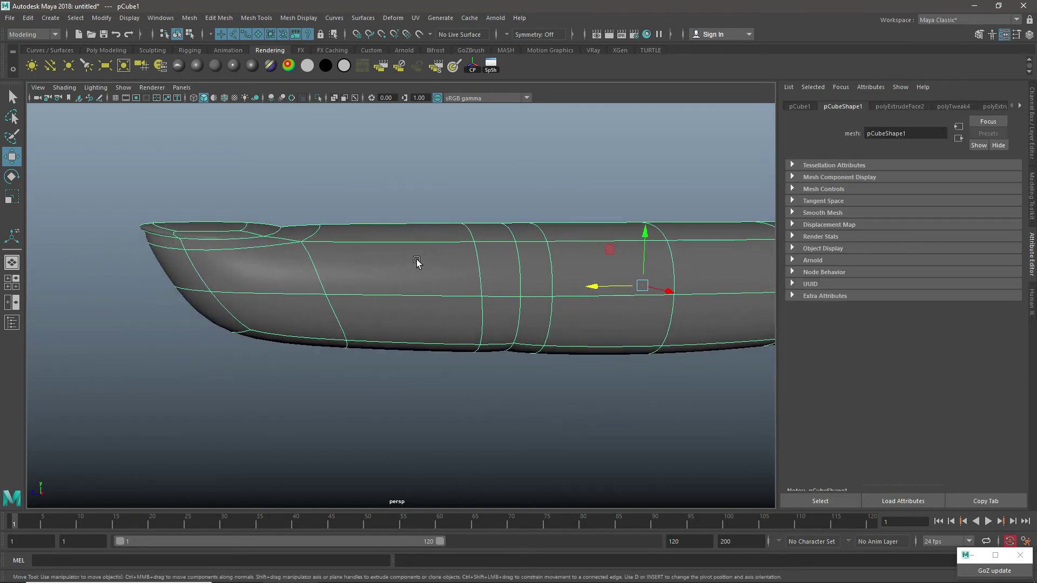
Move the underside vertices of the fingertip segment and of the middle segment slightly downward to fill out the finger pads.
right_click(382, 240)
right_drag(375, 243, 330, 240)
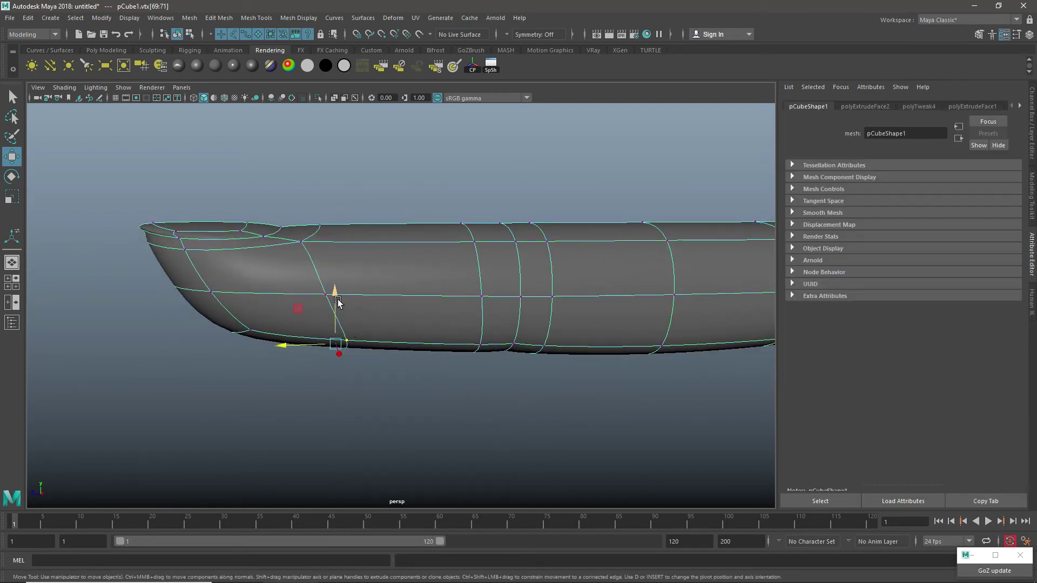
drag(335, 294, 333, 302)
alt+drag(403, 339, 417, 384)
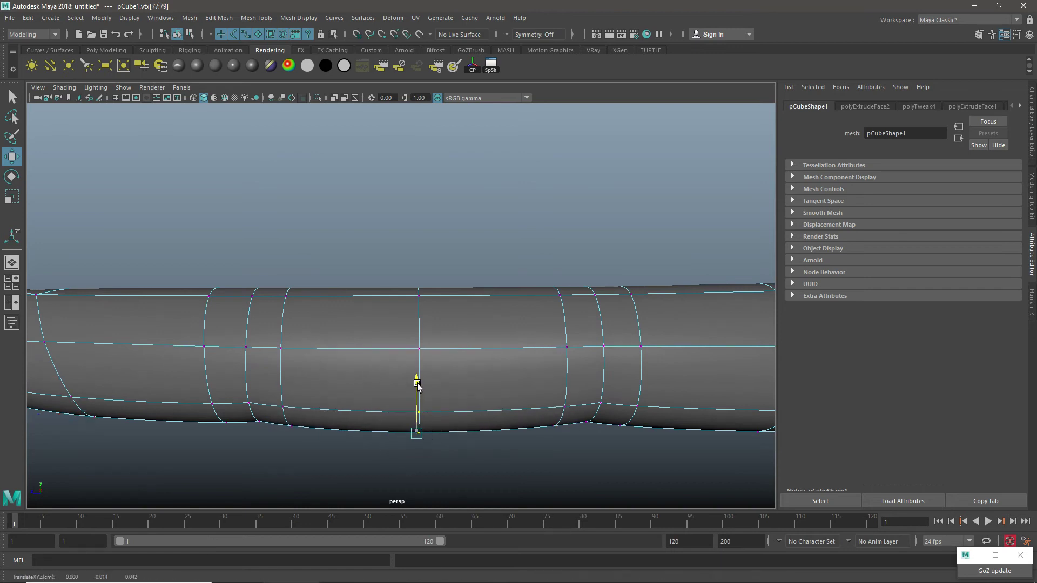
Adjust the underside vertices of the finger's base segment and return to object mode.
alt+right_drag(441, 387, 433, 348)
alt+middle_drag(433, 348, 369, 342)
alt+right_drag(628, 326, 421, 341)
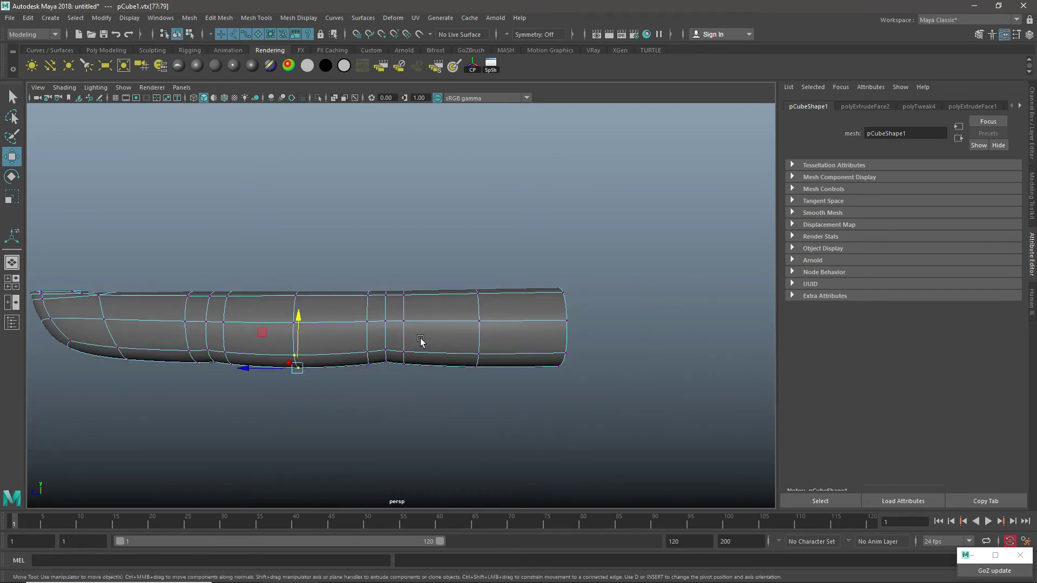
drag(476, 369, 487, 341)
drag(476, 303, 347, 264)
click(447, 303)
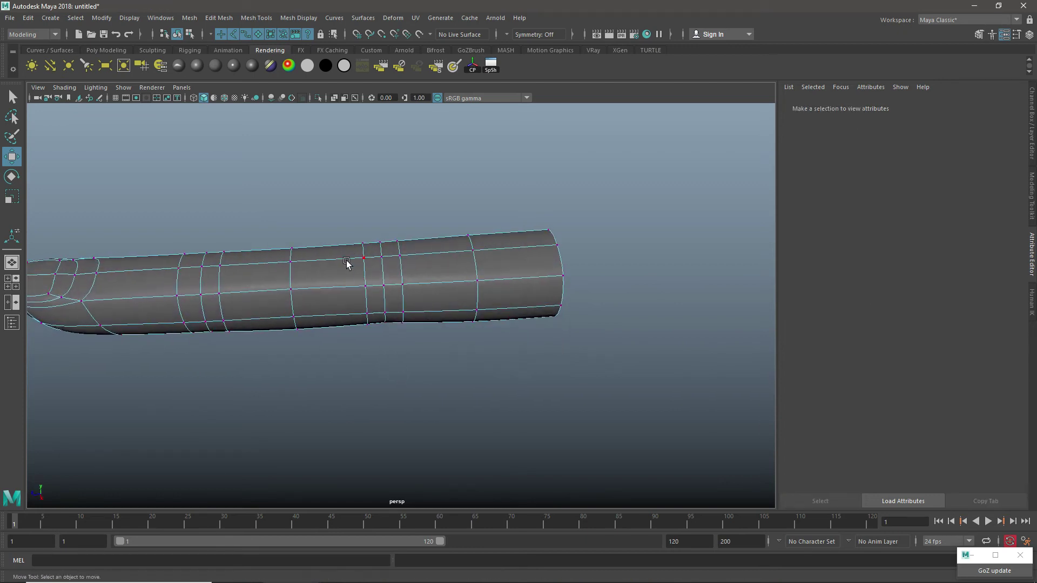
right_drag(346, 261, 409, 235)
mouse_move(391, 271)
alt+mouse_down()
mouse_move(472, 305)
mouse_move(409, 263)
alt+mouse_up()
In the front view, move the top, bottom and both side rows of center vertices slightly outward to round the finger's cross-section.
key(space)
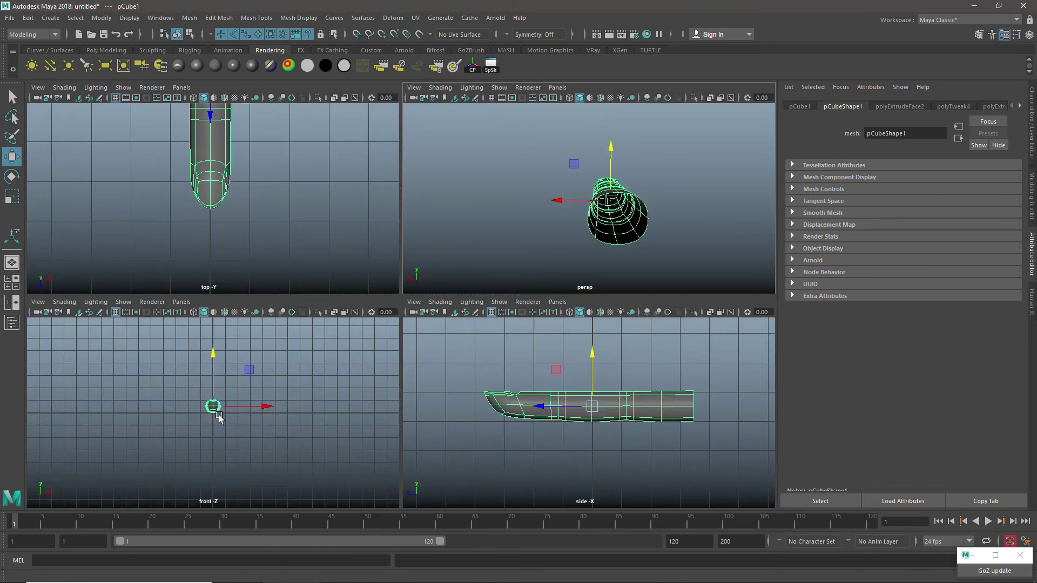
key(space)
alt+middle_drag(449, 338, 471, 375)
scroll(471, 376, up, 5)
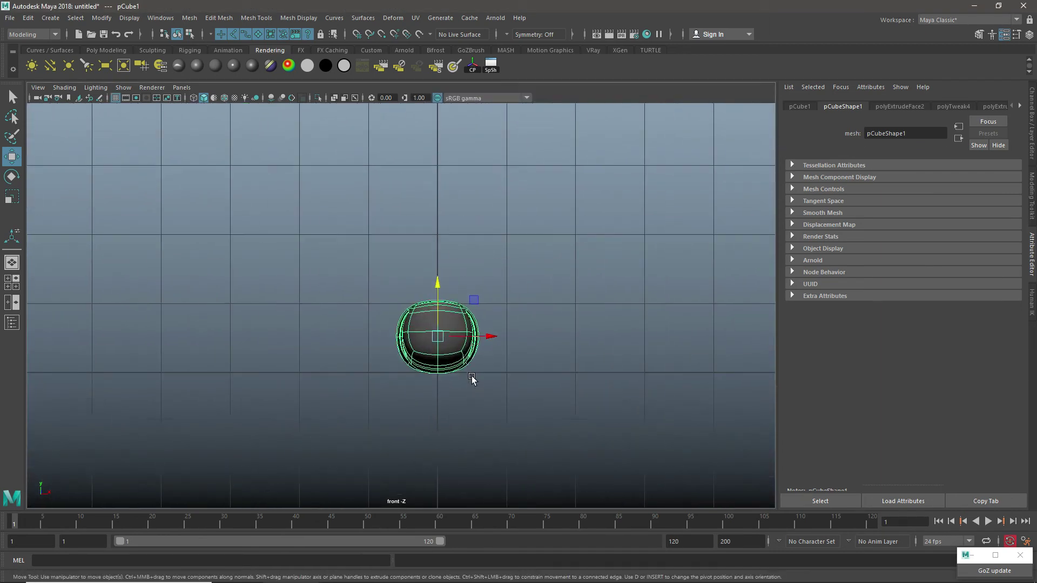
right_drag(461, 267, 391, 257)
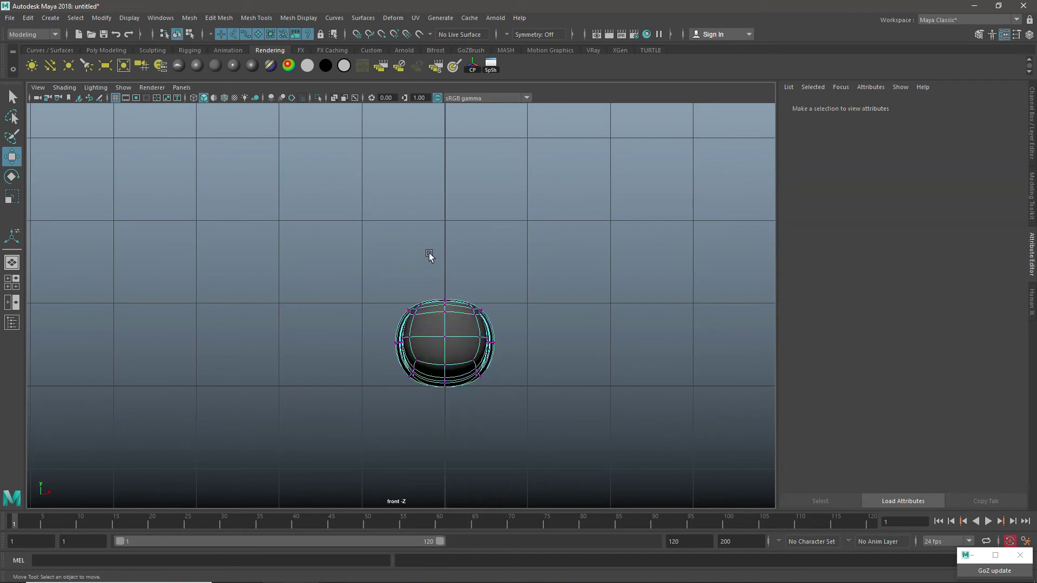
drag(453, 319, 452, 319)
drag(444, 251, 444, 244)
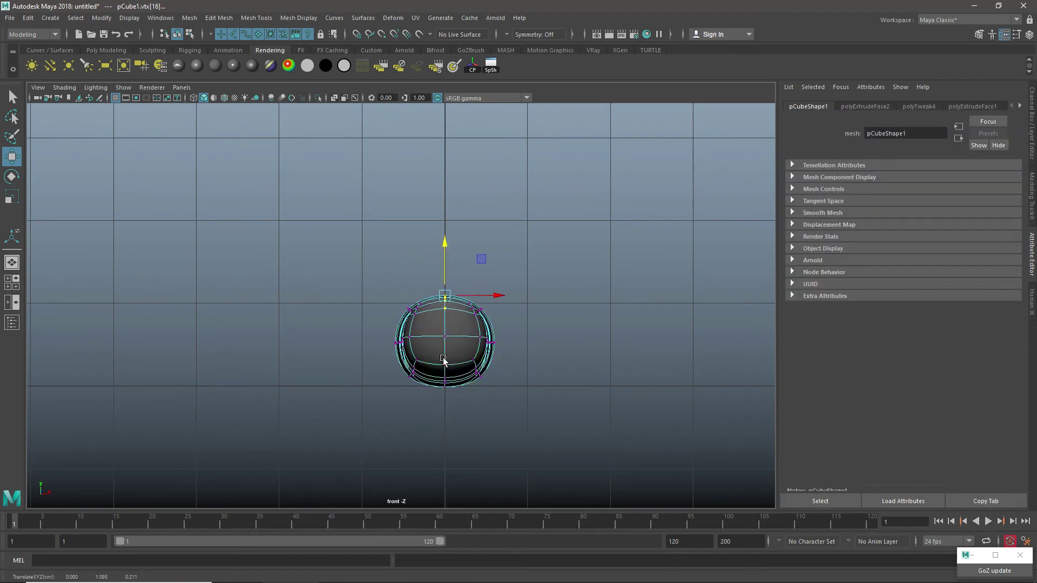
drag(446, 329, 446, 331)
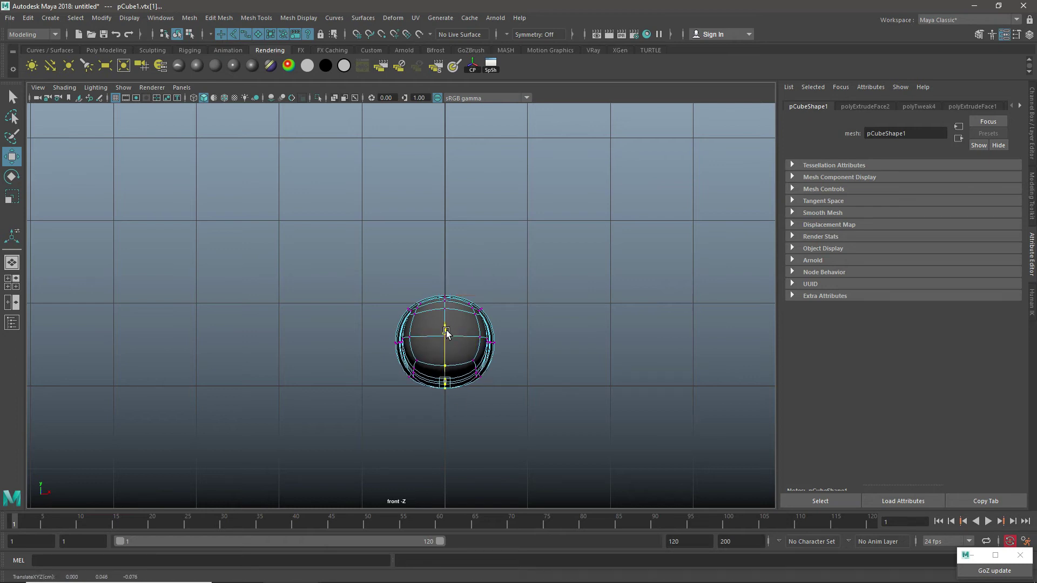
drag(530, 338, 466, 348)
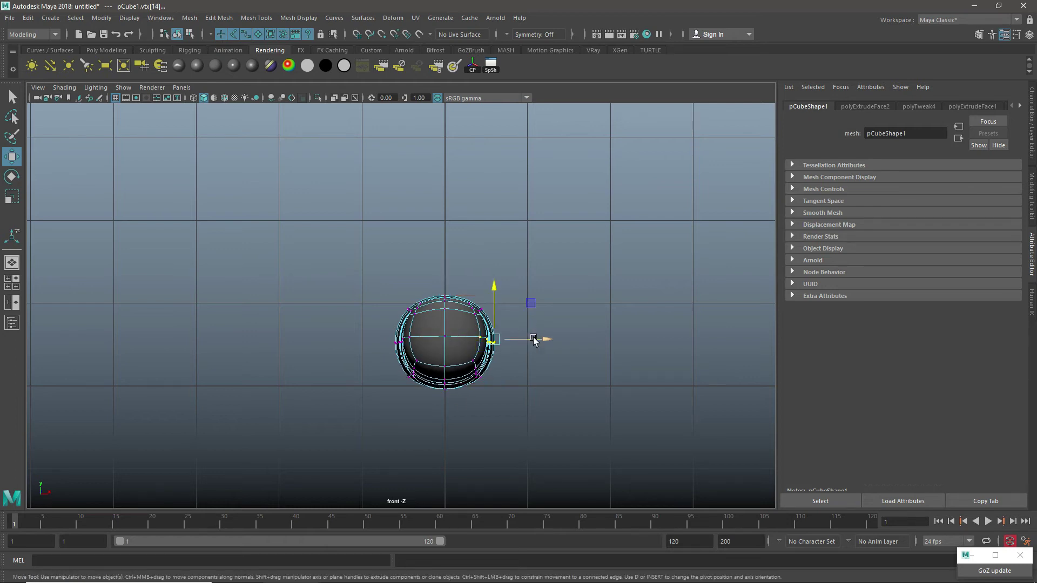
drag(533, 340, 534, 341)
drag(382, 327, 441, 339)
Return to the perspective view and examine the rounded finger's joints, nail and silhouette from several angles.
key(space)
key(space)
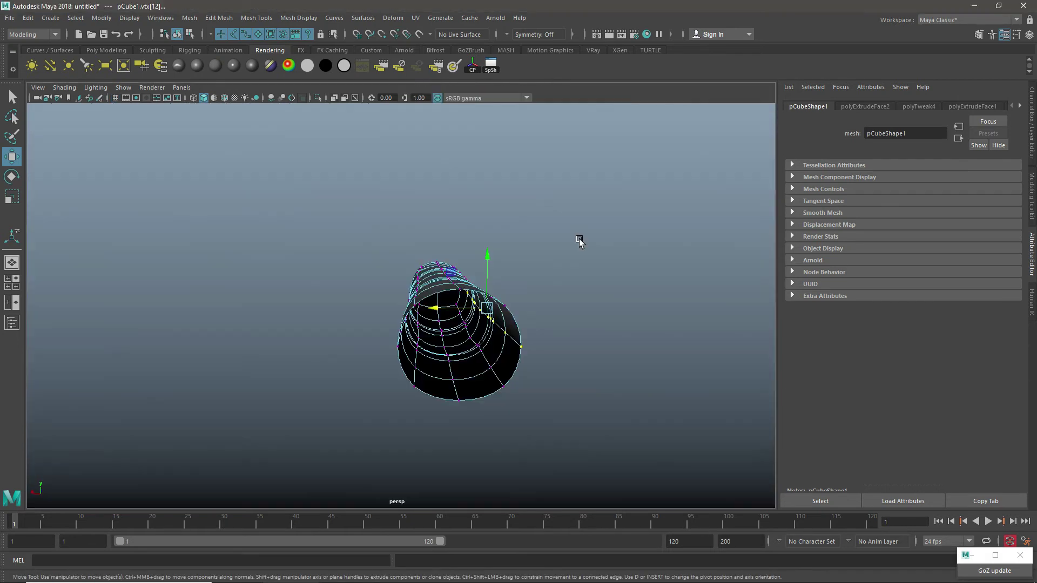
alt+drag(550, 323, 633, 338)
right_drag(460, 303, 512, 246)
click(523, 219)
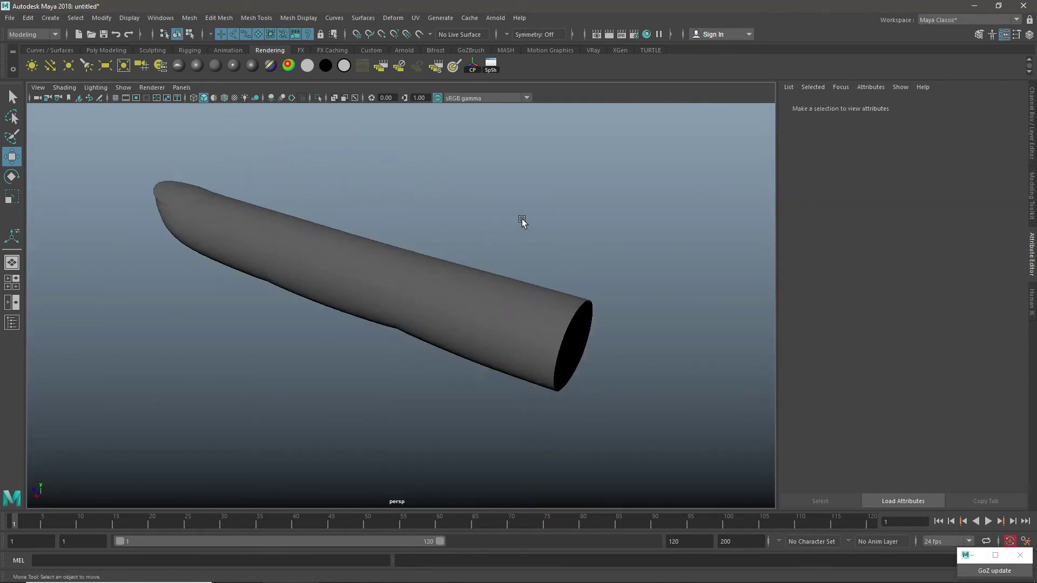
scroll(465, 271, up, 5)
key(f)
alt+drag(493, 321, 487, 351)
click(487, 352)
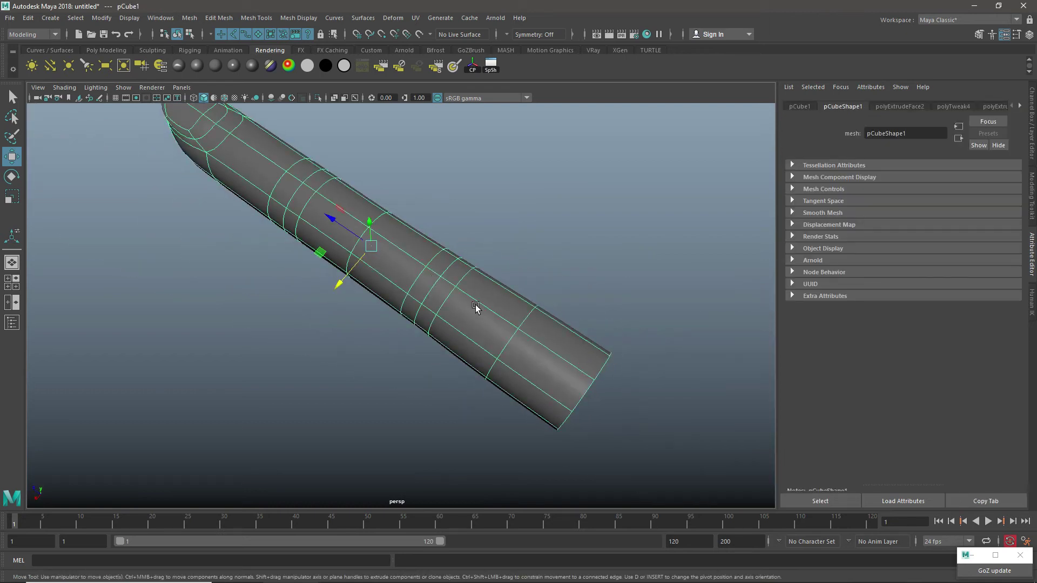
scroll(351, 213, up, 3)
scroll(446, 389, down, 5)
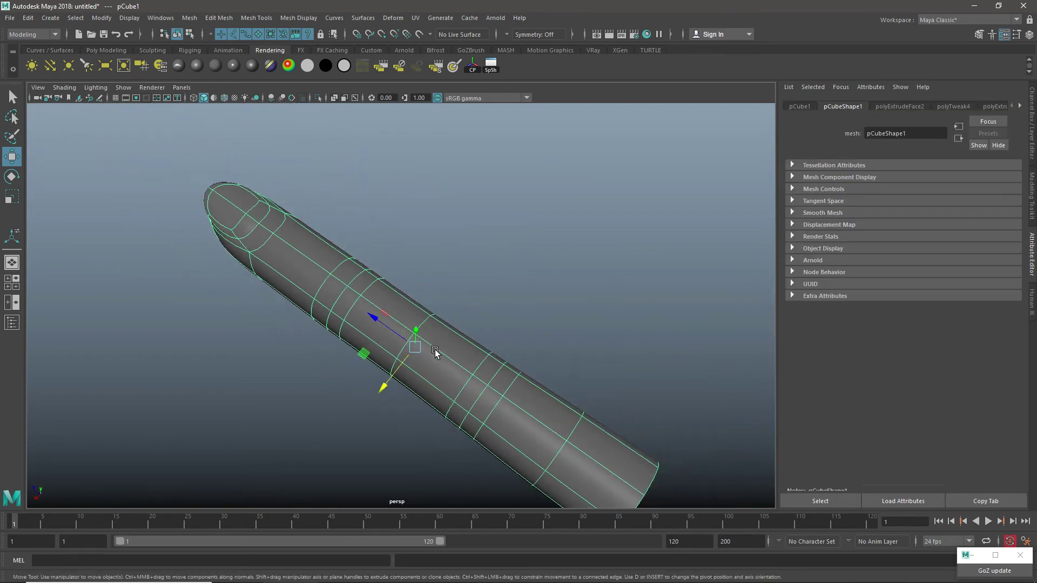
alt+drag(435, 352, 470, 345)
scroll(456, 352, up, 5)
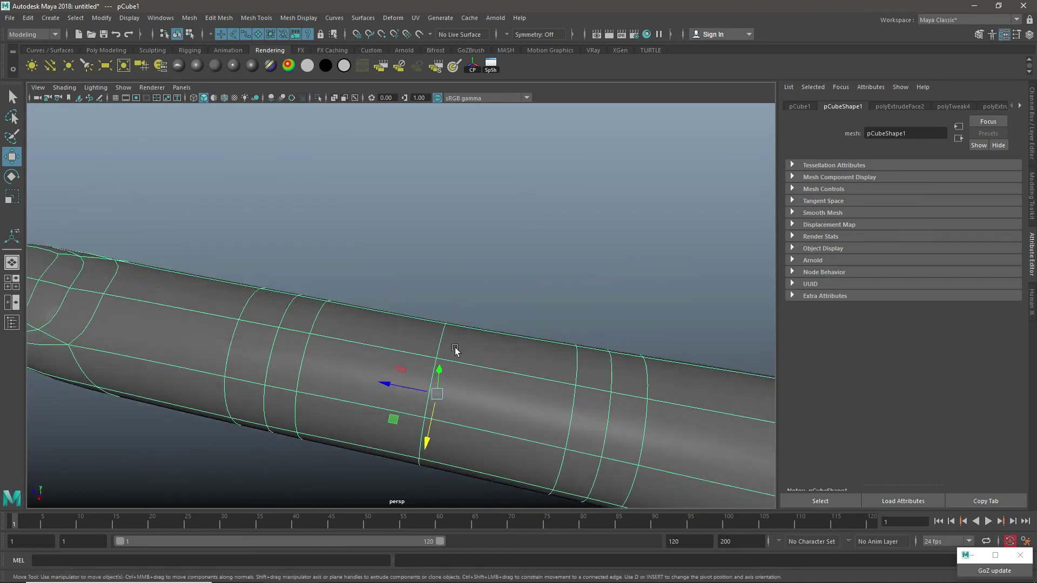
alt+middle_drag(456, 352, 454, 300)
scroll(389, 278, down, 5)
alt+drag(349, 336, 366, 301)
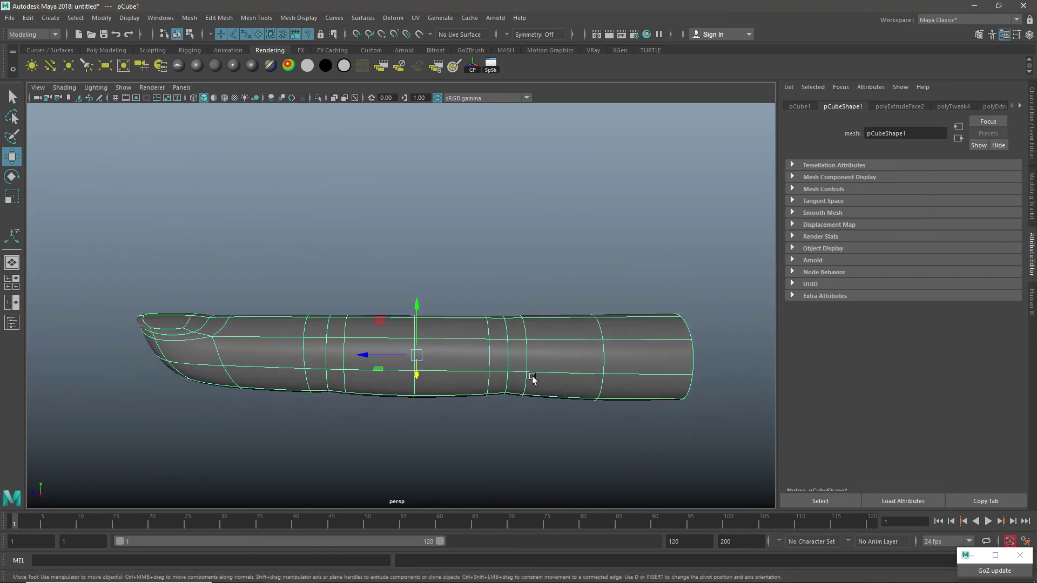
Show the finger in the side view and turn off its smooth preview.
key(space)
key(space)
scroll(307, 326, up, 4)
alt+middle_drag(308, 327, 379, 322)
scroll(391, 316, down, 5)
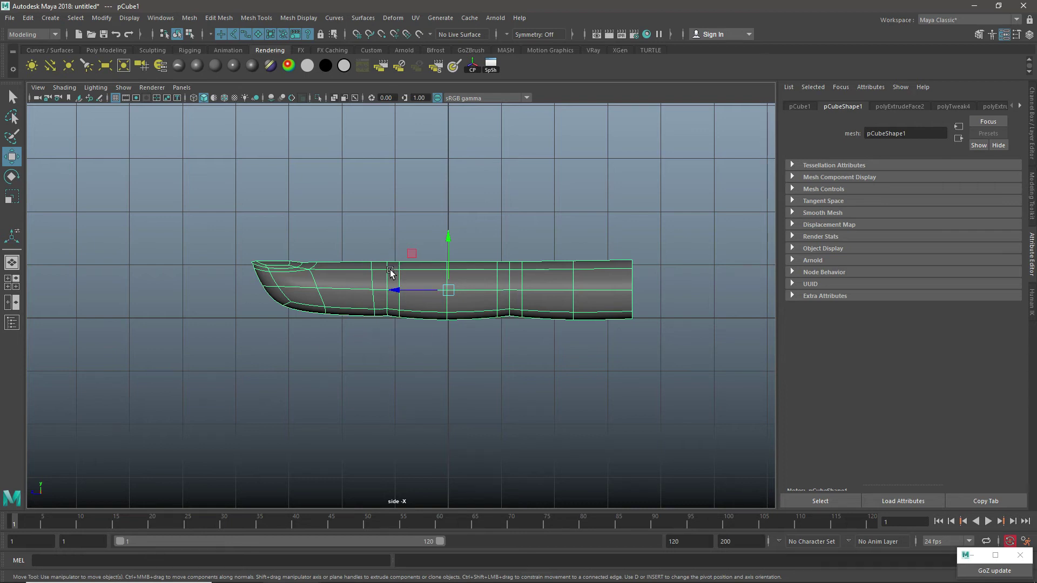
key(1)
scroll(470, 286, up, 4)
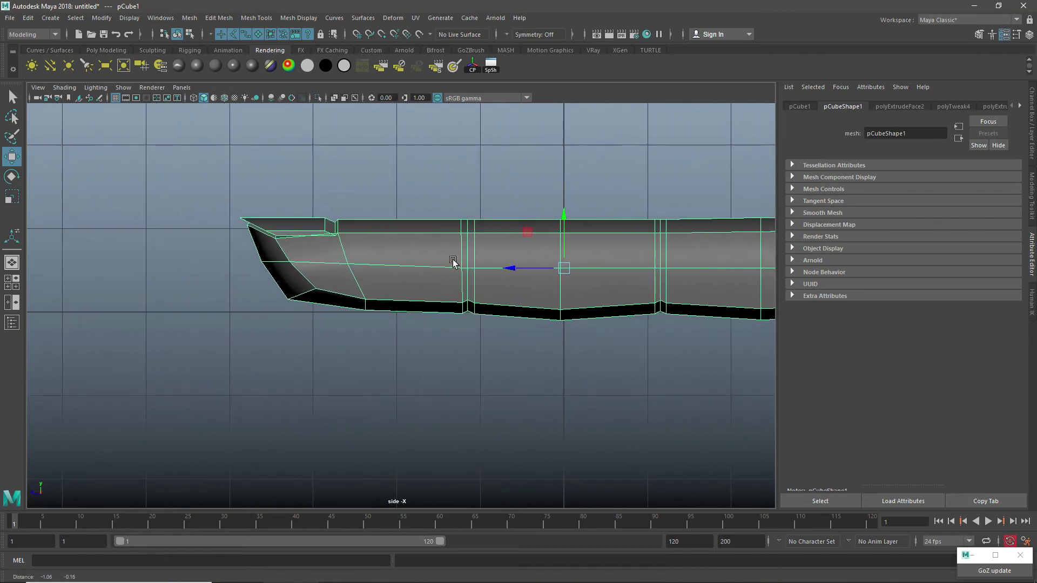
Select the vertices of the fingertip segment and snap their pivot to the middle vertex of the joint nearest the fingertip.
key(F9)
drag(194, 170, 465, 374)
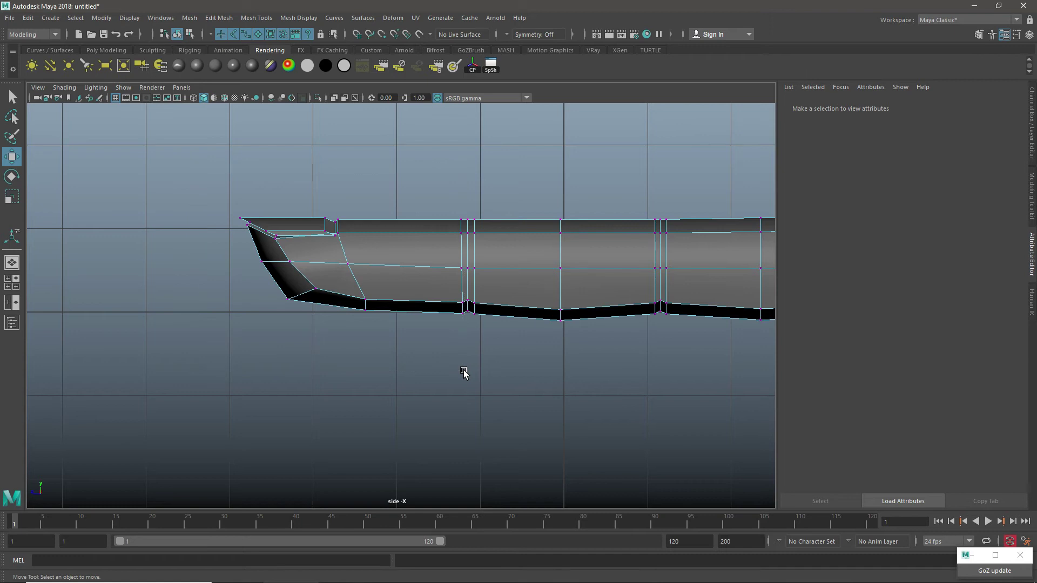
scroll(508, 351, up, 3)
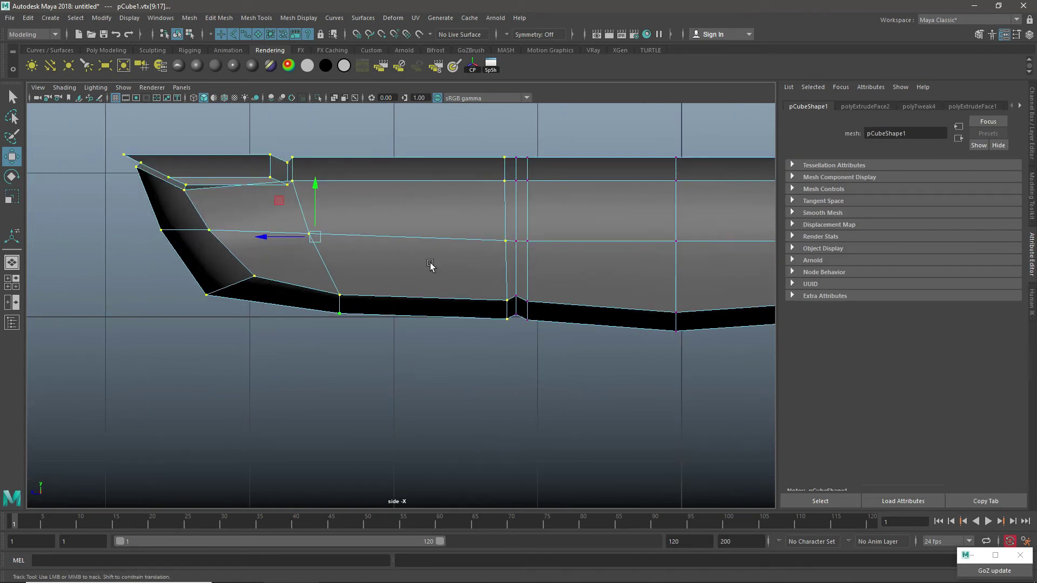
alt+middle_drag(431, 262, 319, 280)
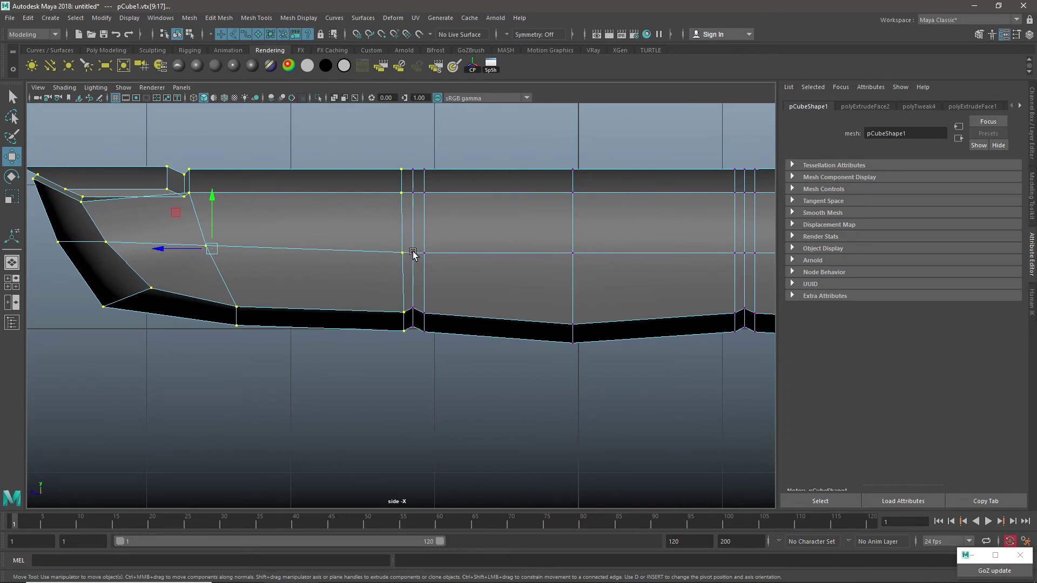
key(d)
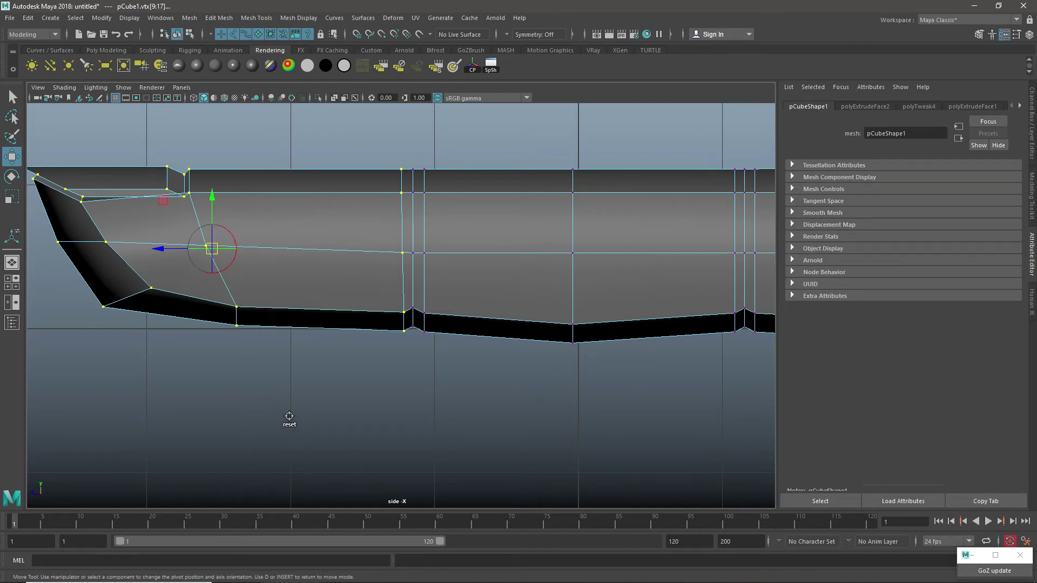
key(v)
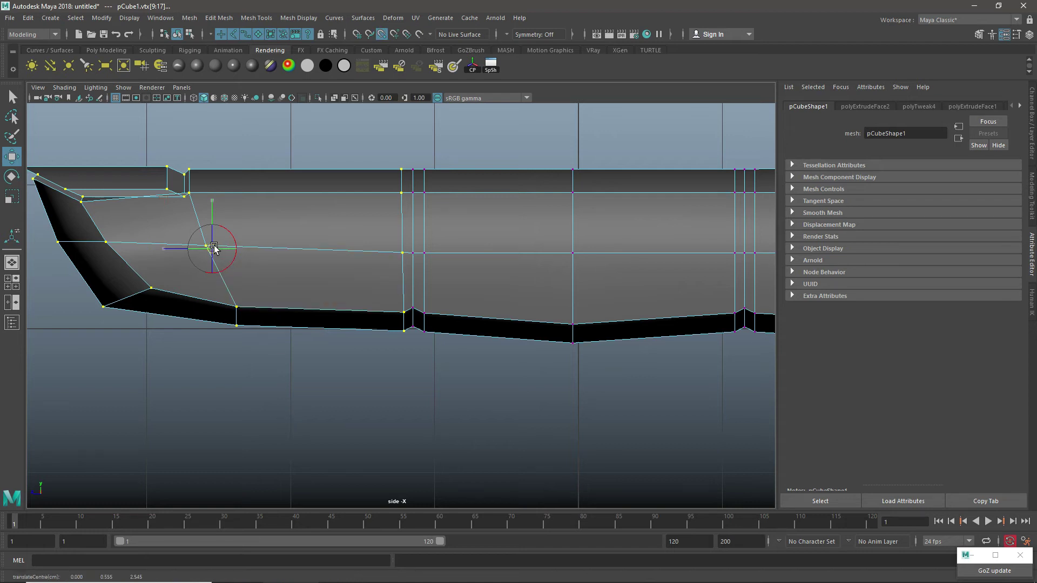
drag(214, 247, 412, 253)
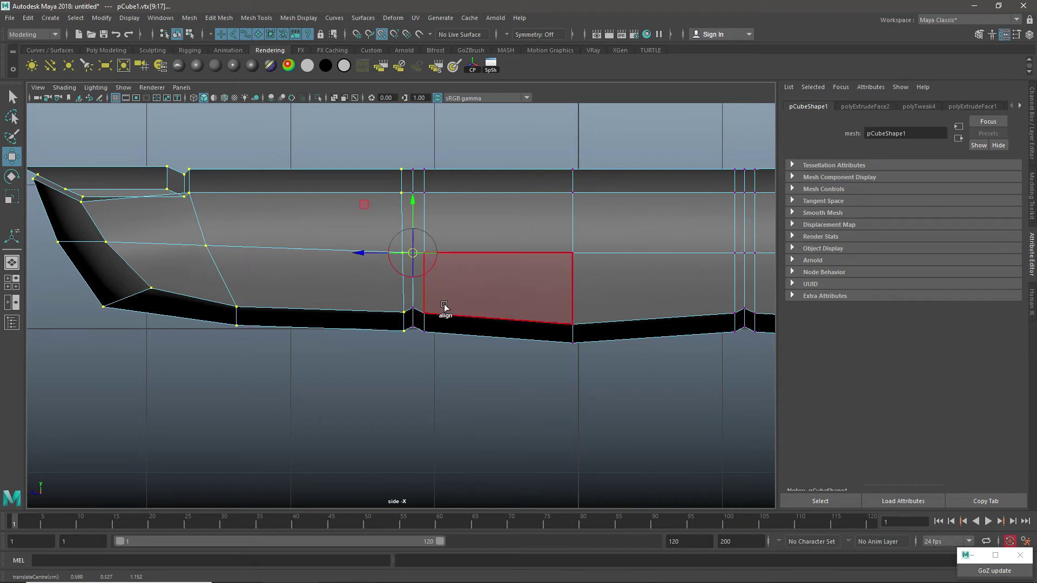
key(d)
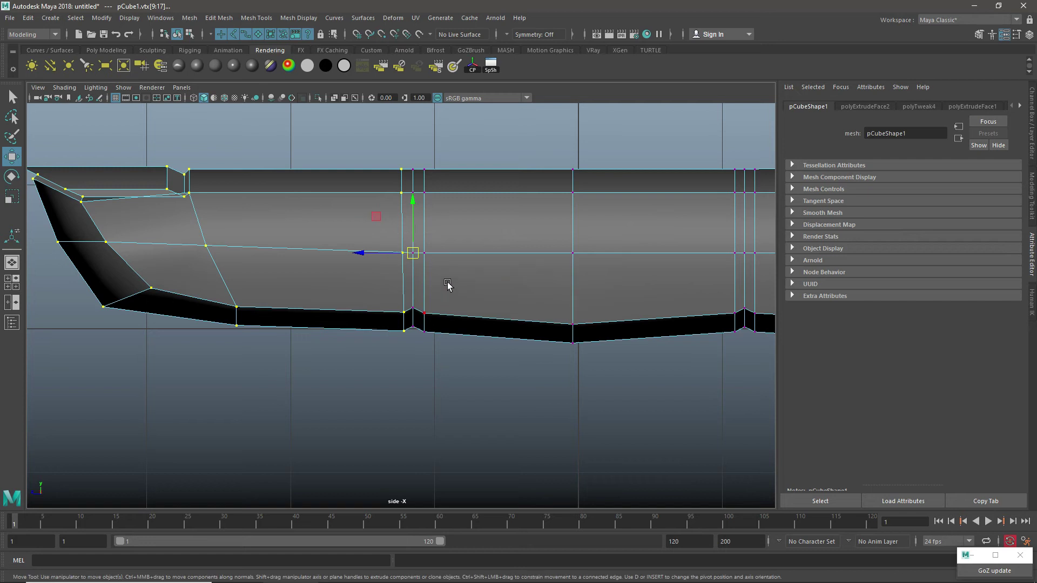
Rotate the fingertip segment slightly downward around the joint and shift it a little outward along the finger.
key(e)
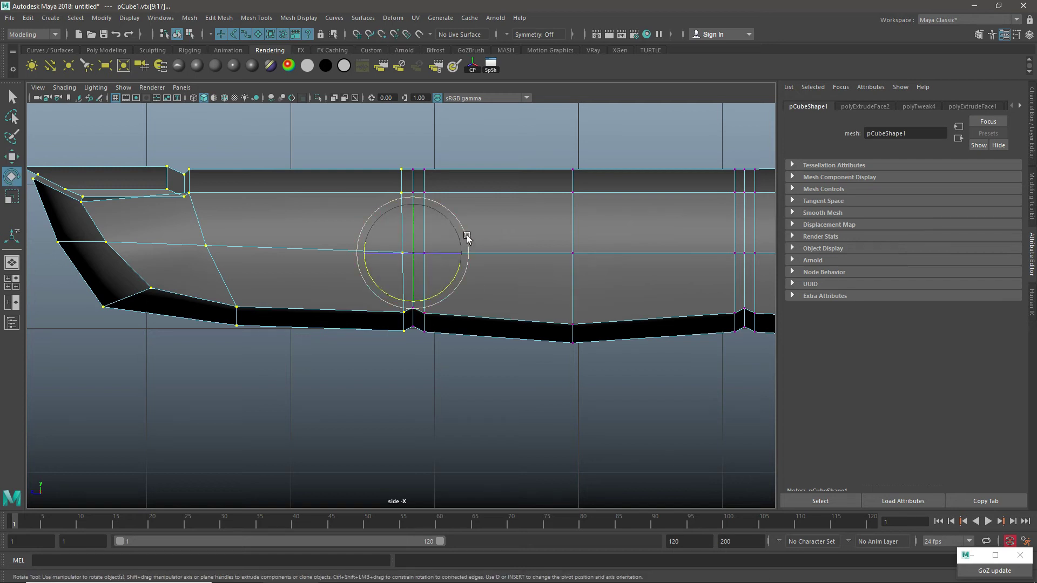
drag(466, 238, 468, 227)
key(w)
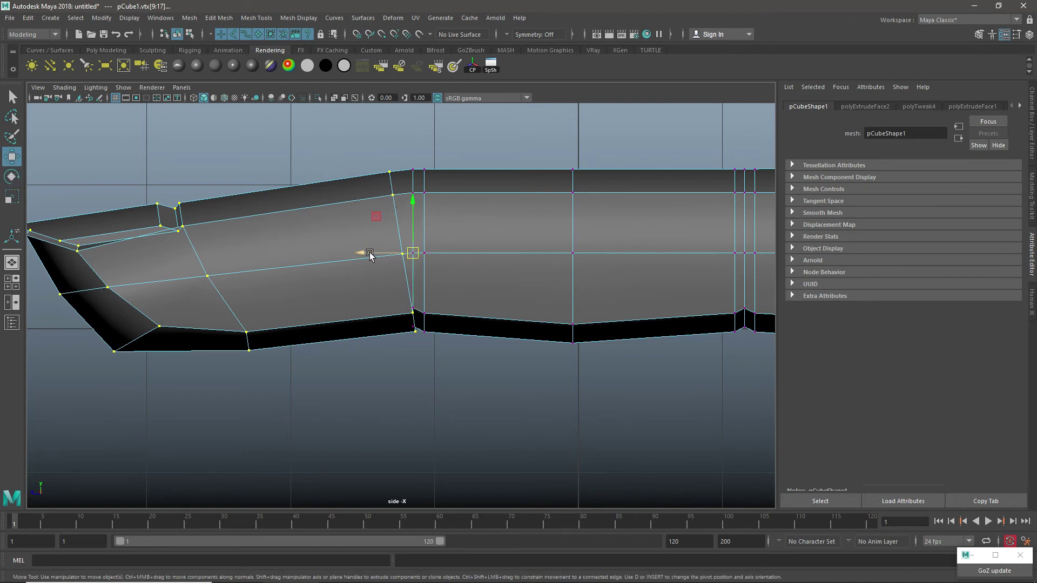
drag(368, 252, 363, 255)
scroll(346, 238, down, 3)
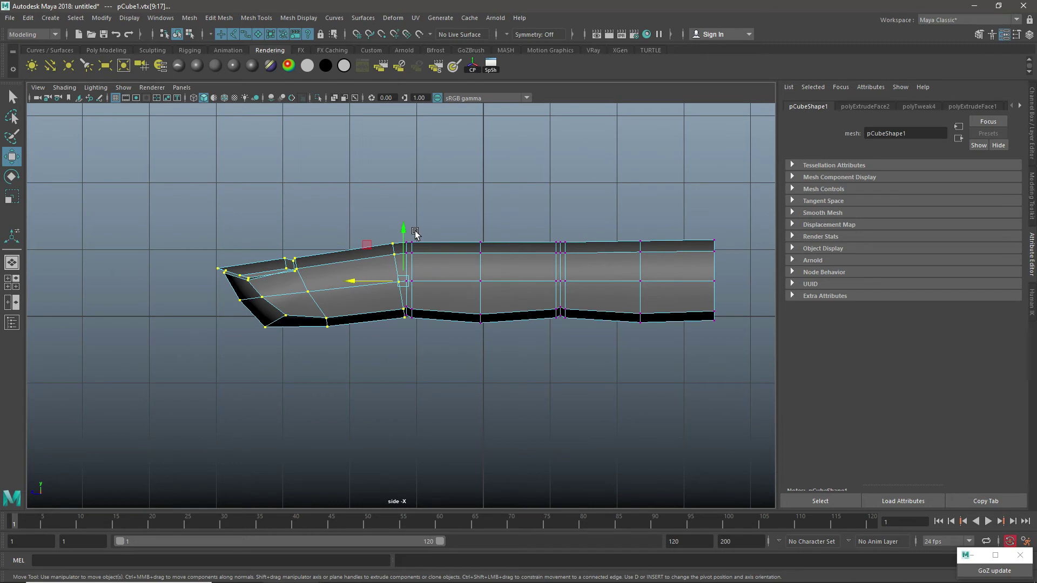
Select all vertices from the fingertip through the middle segment and snap their pivot to the center of the lower joint.
drag(142, 174, 558, 368)
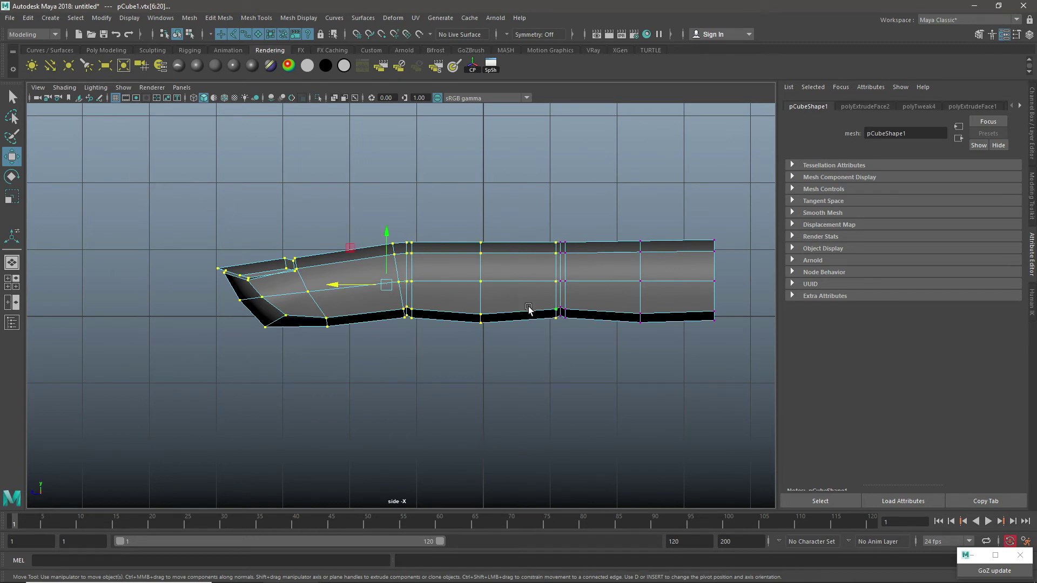
scroll(586, 297, up, 3)
alt+middle_drag(594, 272, 425, 271)
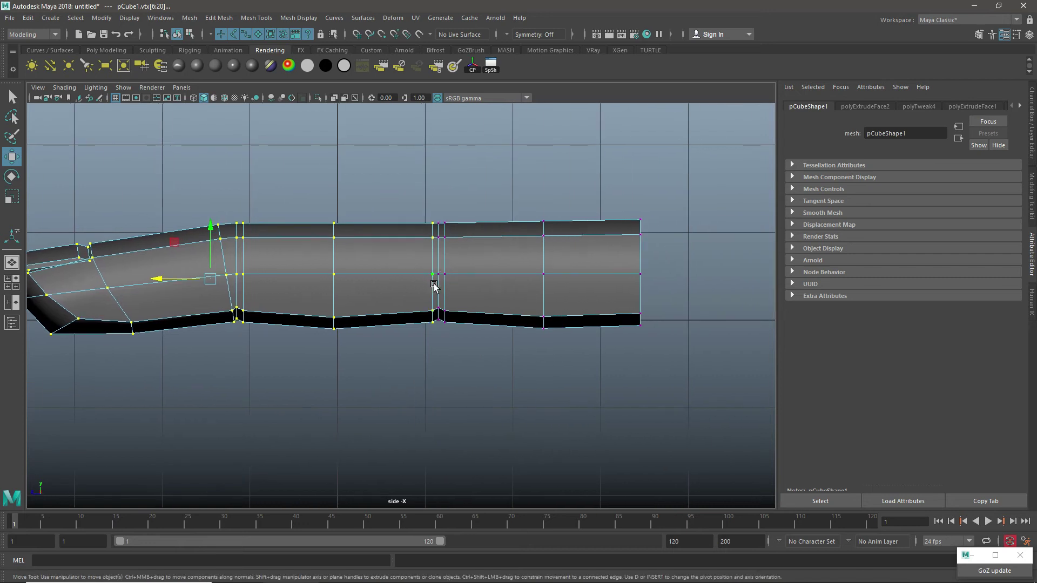
key(d)
key(v)
drag(212, 279, 438, 281)
scroll(496, 292, up, 2)
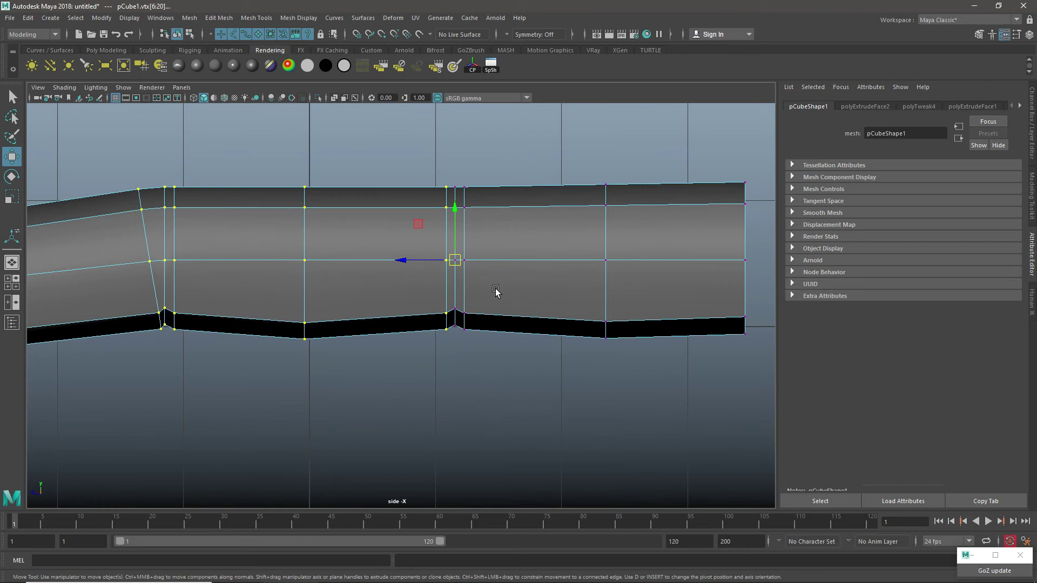
Rotate the middle and fingertip segments slightly downward around the lower joint and nudge them outward along the finger.
key(e)
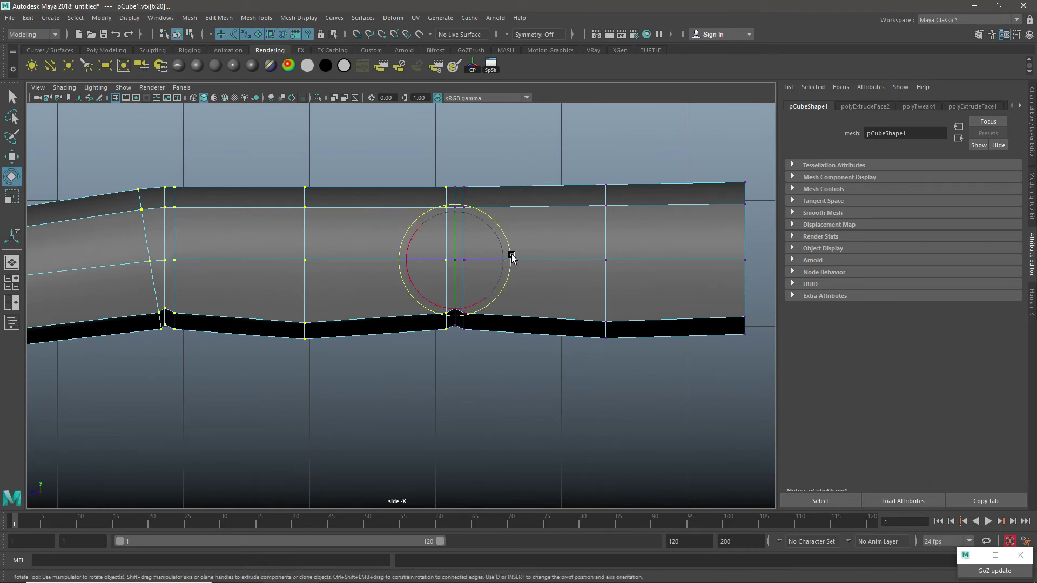
drag(511, 256, 511, 252)
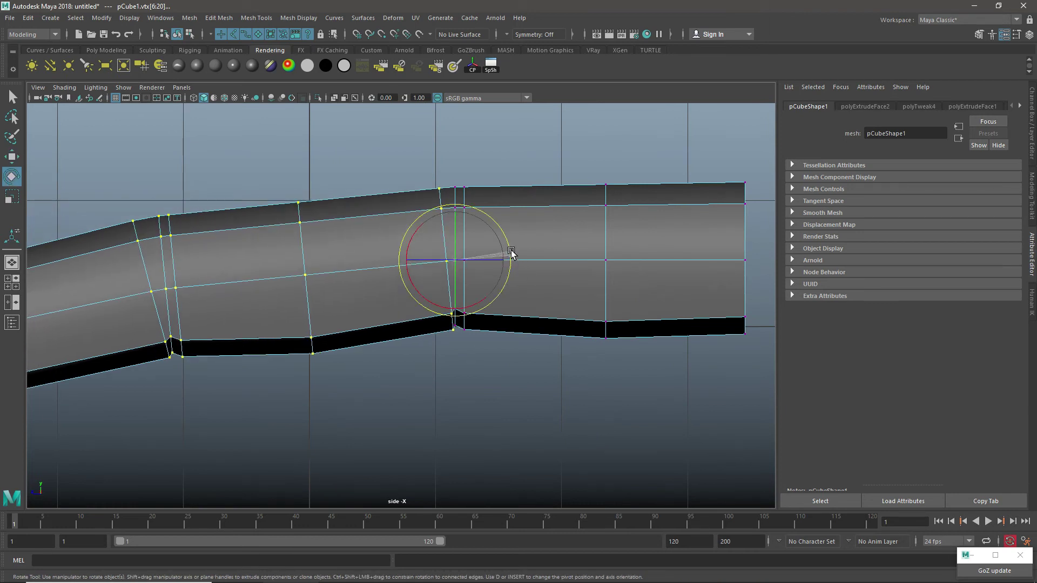
key(w)
drag(404, 260, 405, 262)
scroll(523, 252, down, 5)
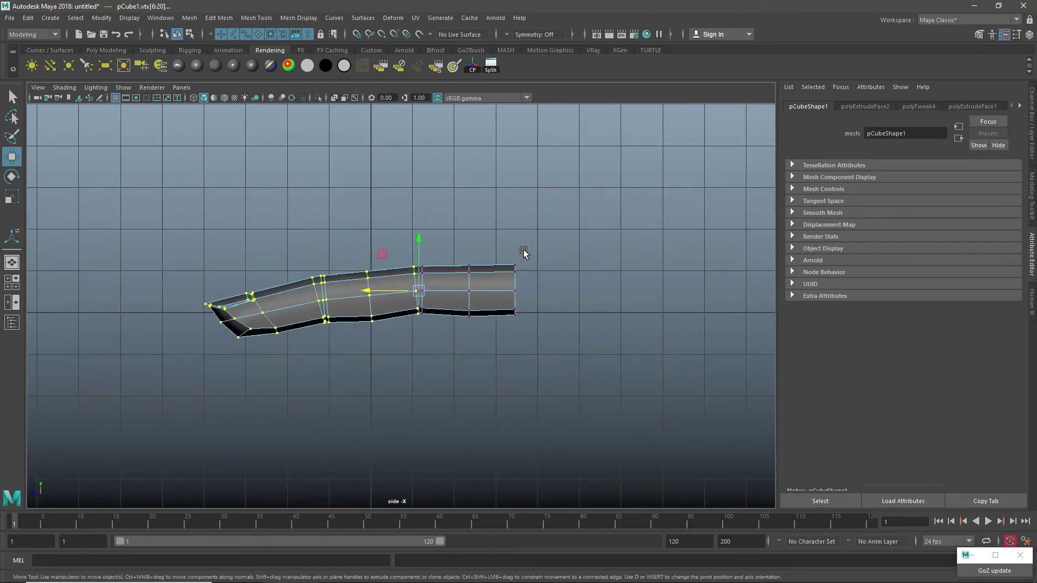
scroll(248, 333, up, 4)
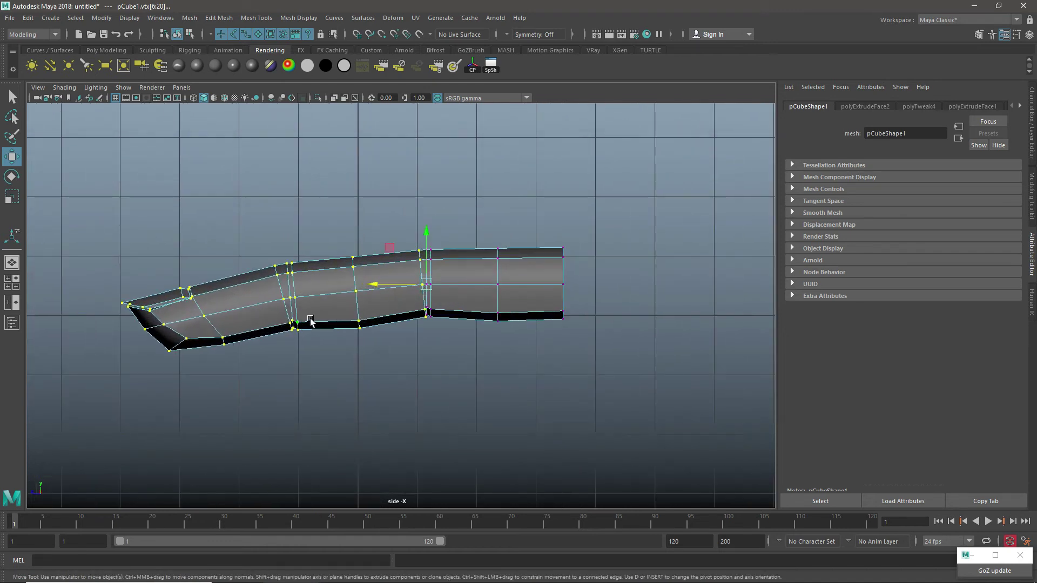
Return to object mode and stand the finger upright by setting its Rotate X to 0.
right_drag(491, 264, 538, 242)
key(e)
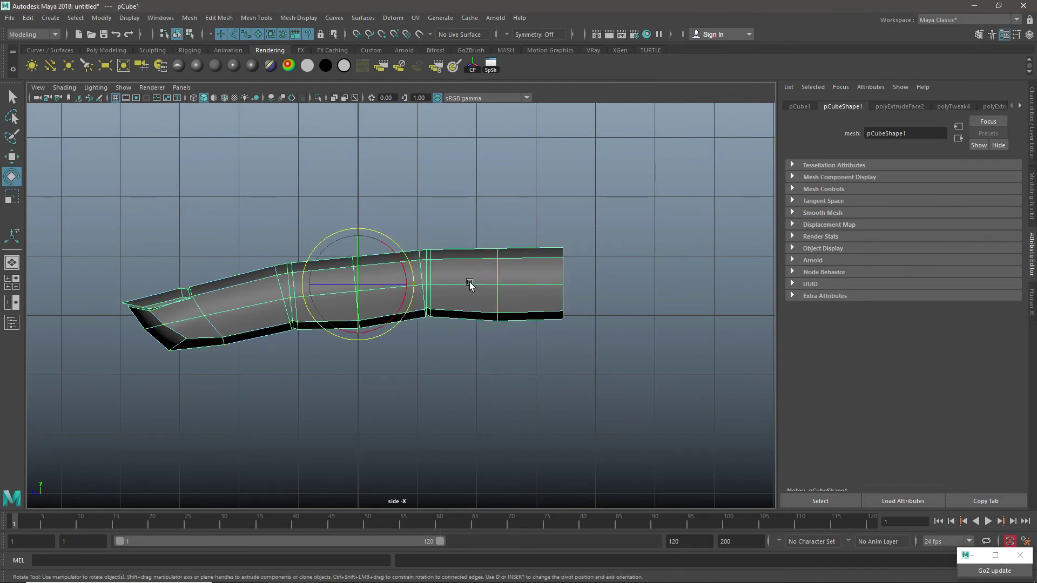
key(ctrl+a)
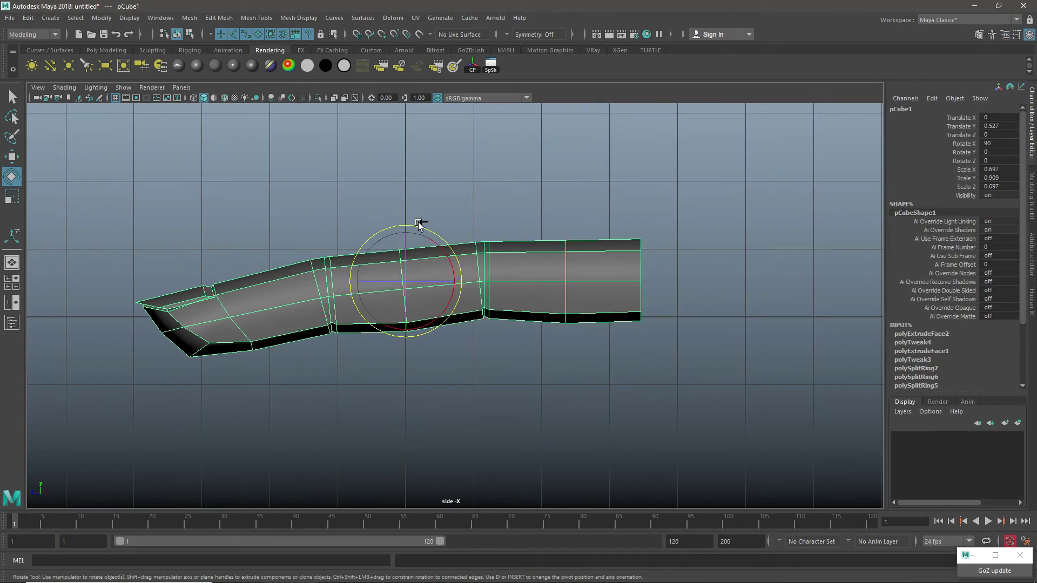
double_click(1004, 141)
text(0)
key(Return)
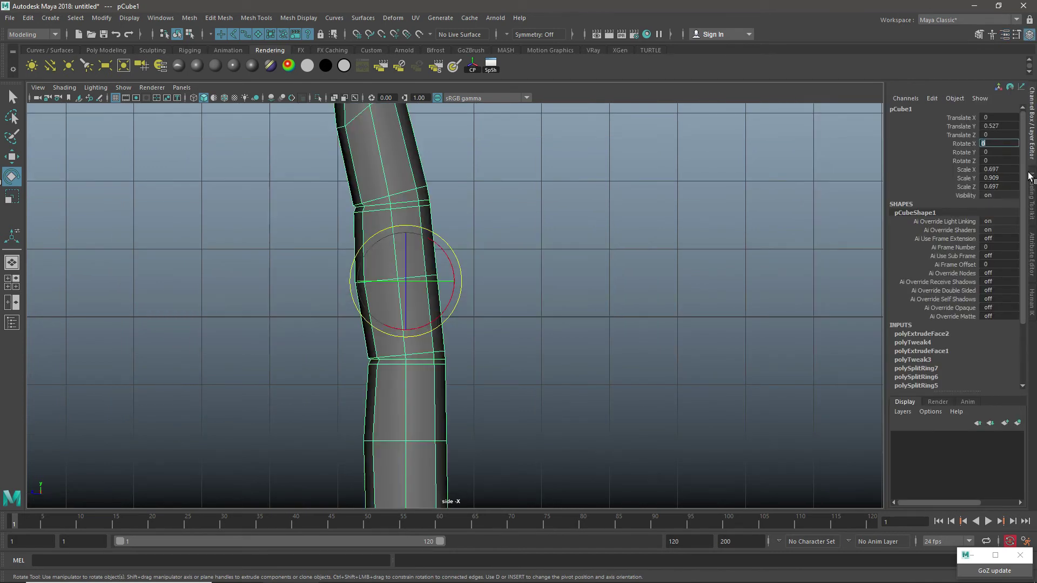
click(786, 262)
scroll(546, 267, down, 6)
click(444, 291)
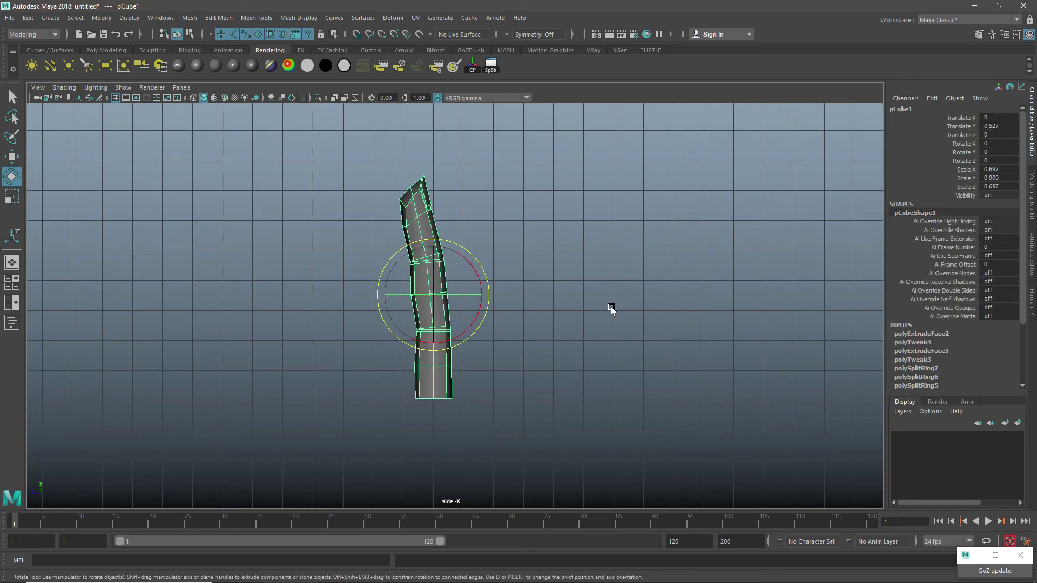
Show the finger smoothed in the perspective view and examine its bent shape from several angles.
key(space)
key(space)
alt+drag(438, 333, 631, 329)
right_drag(474, 231, 639, 232)
click(639, 232)
scroll(451, 305, down, 4)
alt+drag(452, 305, 525, 291)
click(488, 297)
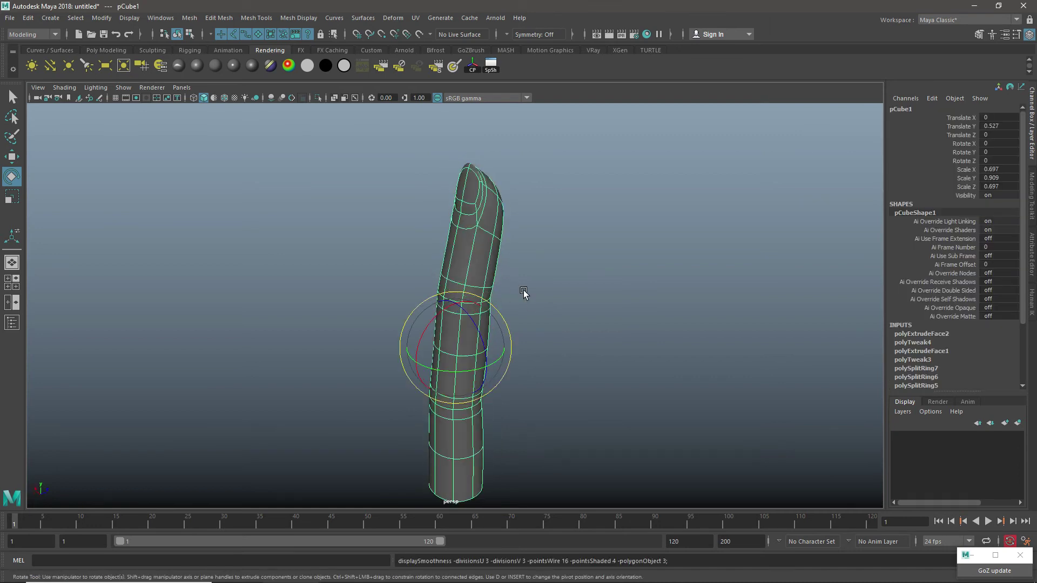
click(614, 322)
alt+drag(613, 322, 565, 374)
Select the vertex rings of the finger's lower joint and scale them slightly wider sideways.
click(492, 240)
right_click(496, 224)
click(444, 224)
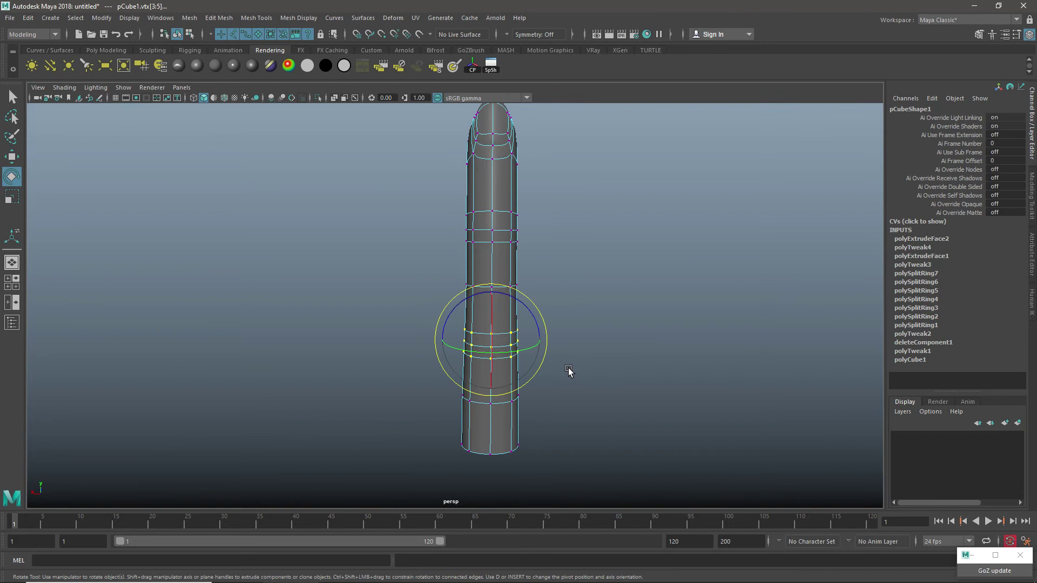
key(r)
drag(444, 340, 442, 339)
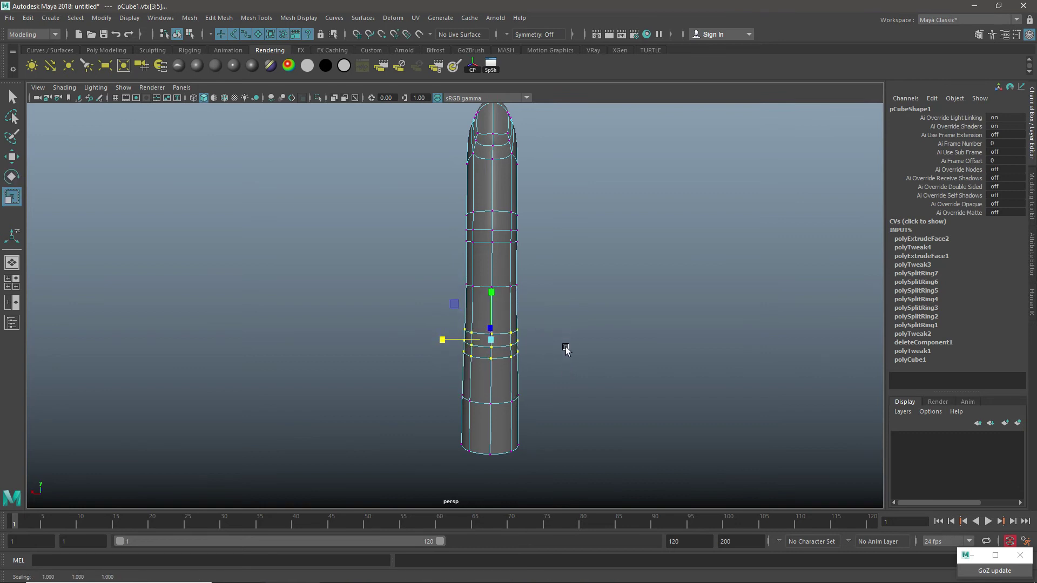
In the side view, move the vertex rings from the lower joint down upward, then raise them again together with the middle segment's central ring.
alt+drag(527, 367, 626, 354)
key(space)
key(space)
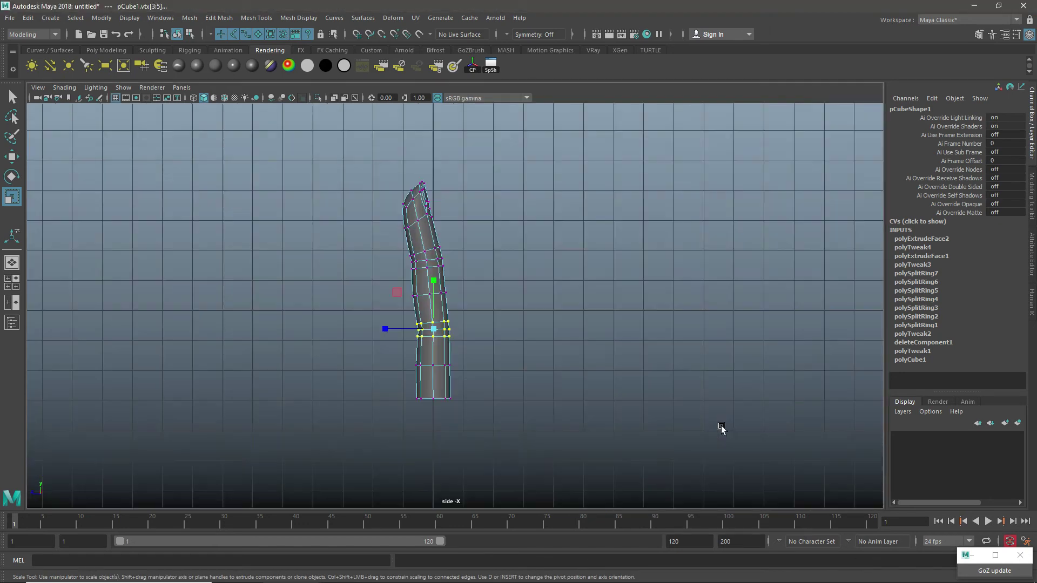
scroll(475, 351, up, 3)
drag(532, 299, 338, 472)
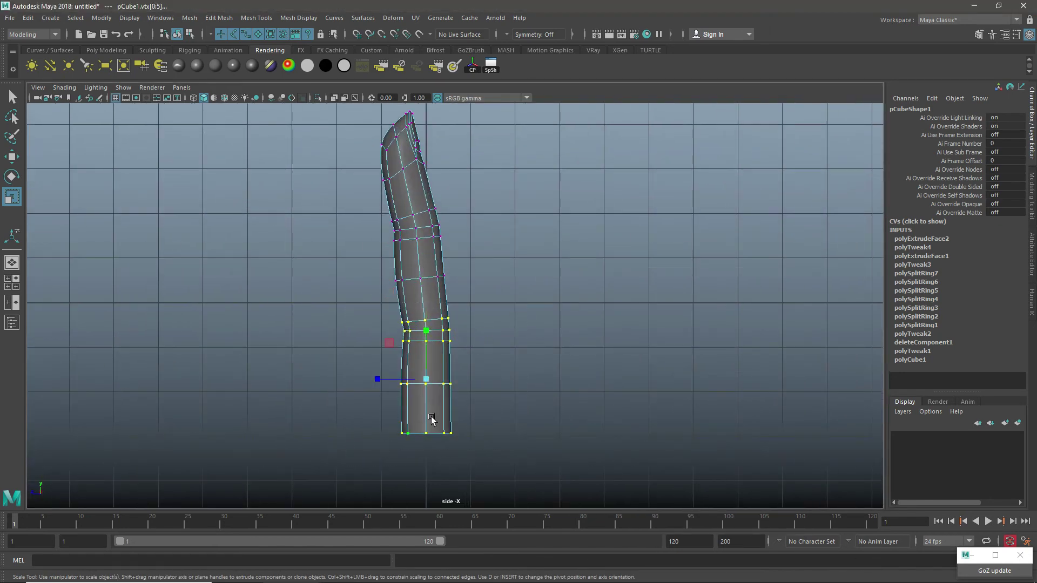
key(w)
drag(426, 331, 426, 324)
drag(498, 266, 341, 443)
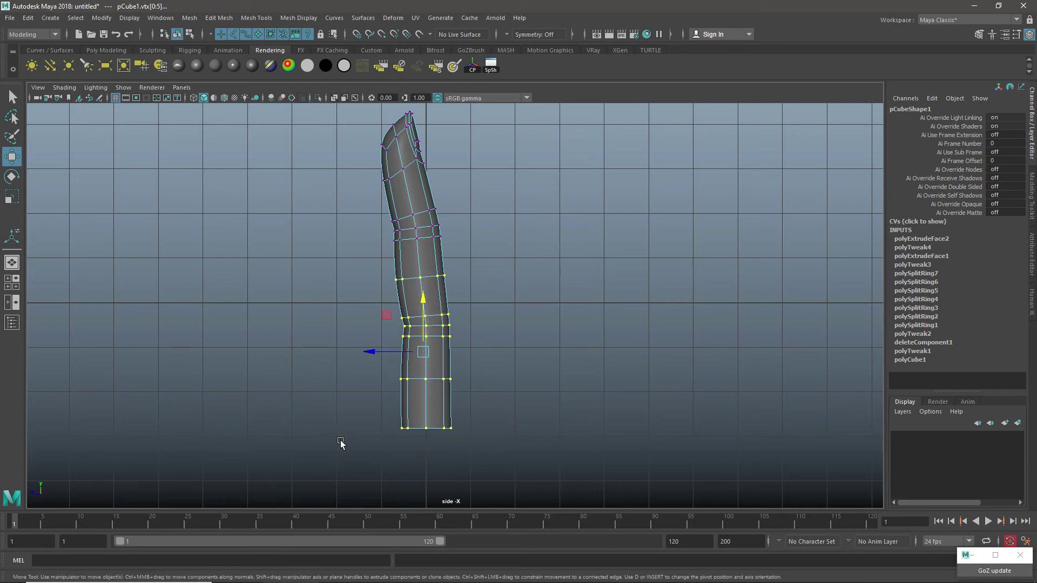
drag(429, 349, 428, 342)
Lower the last two vertex rings of the base segment and scale the end ring slightly larger.
drag(509, 344, 365, 434)
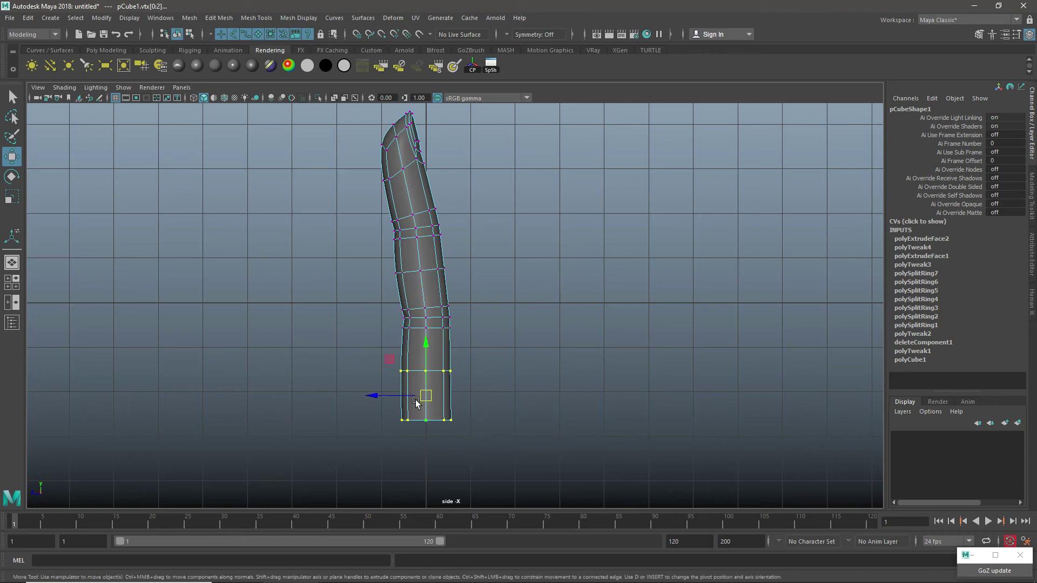
drag(427, 352, 425, 362)
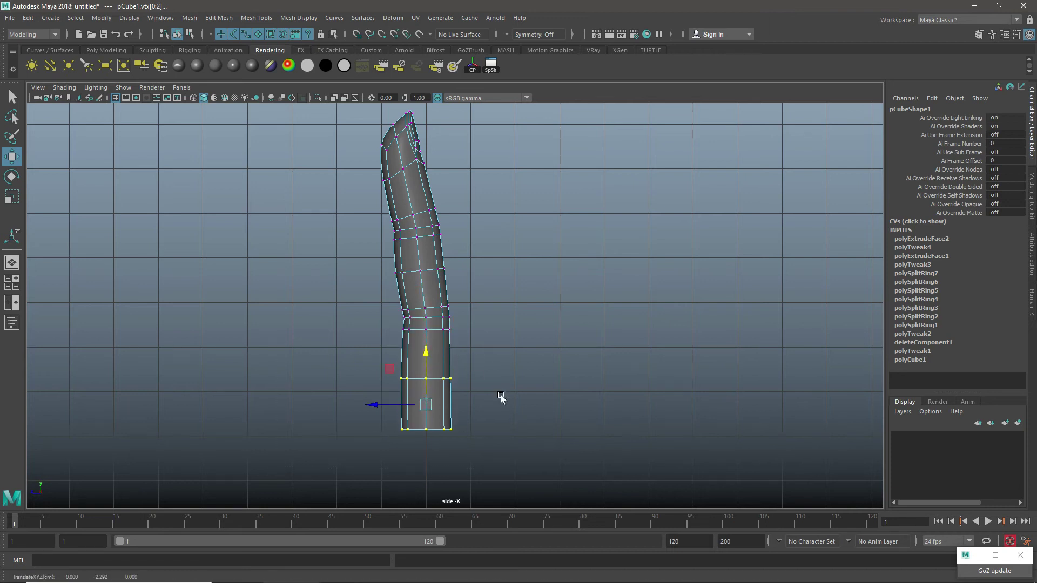
drag(502, 399, 344, 453)
key(r)
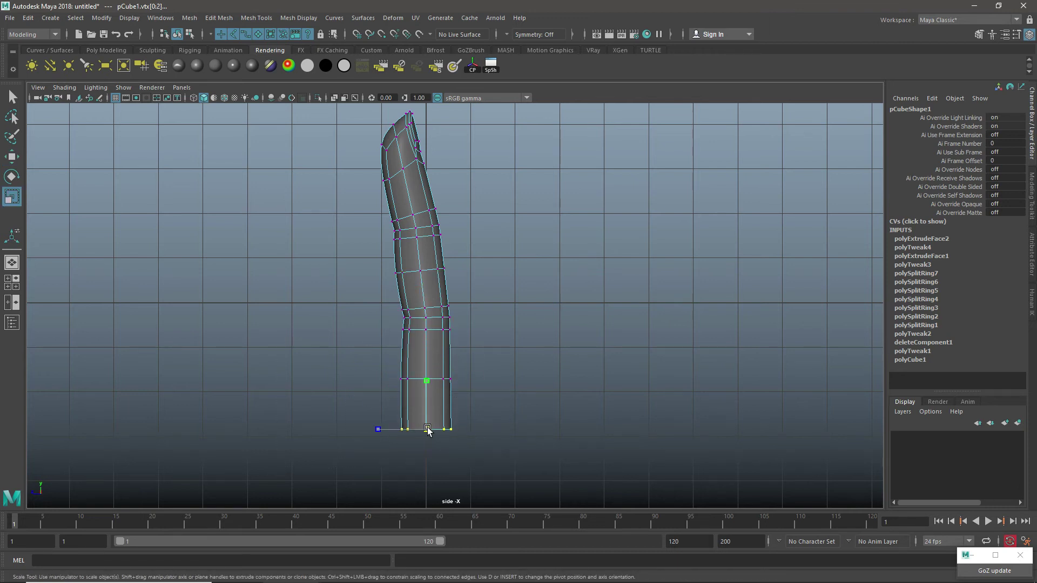
drag(426, 430, 429, 429)
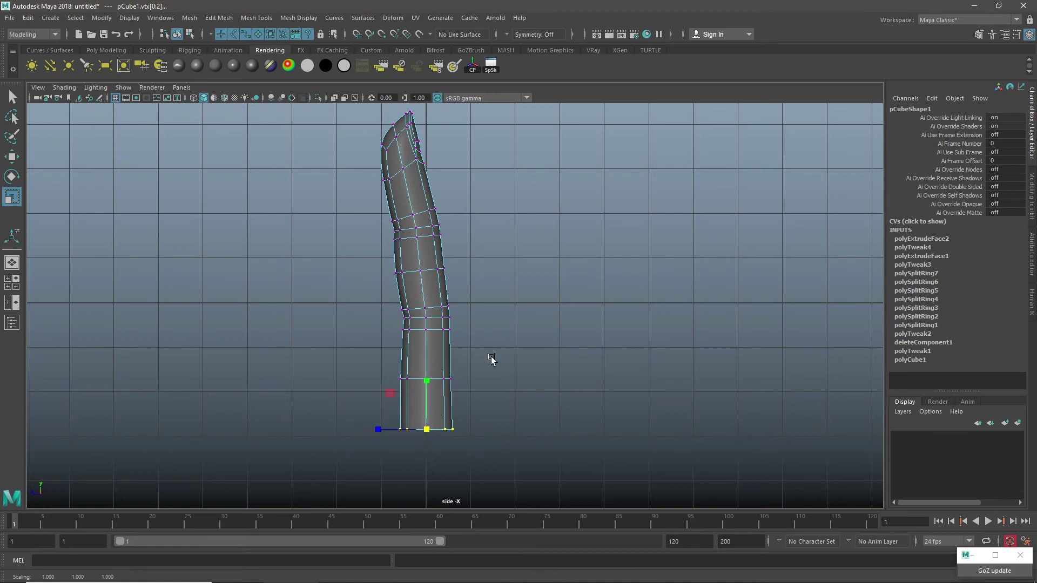
Return to object mode in the perspective view and examine the finger's nail, joints and bend from several angles.
alt+drag(635, 176, 491, 216)
right_click(487, 201)
right_drag(486, 199, 539, 183)
click(606, 208)
scroll(581, 271, up, 1)
scroll(581, 270, down, 4)
alt+drag(576, 302, 609, 308)
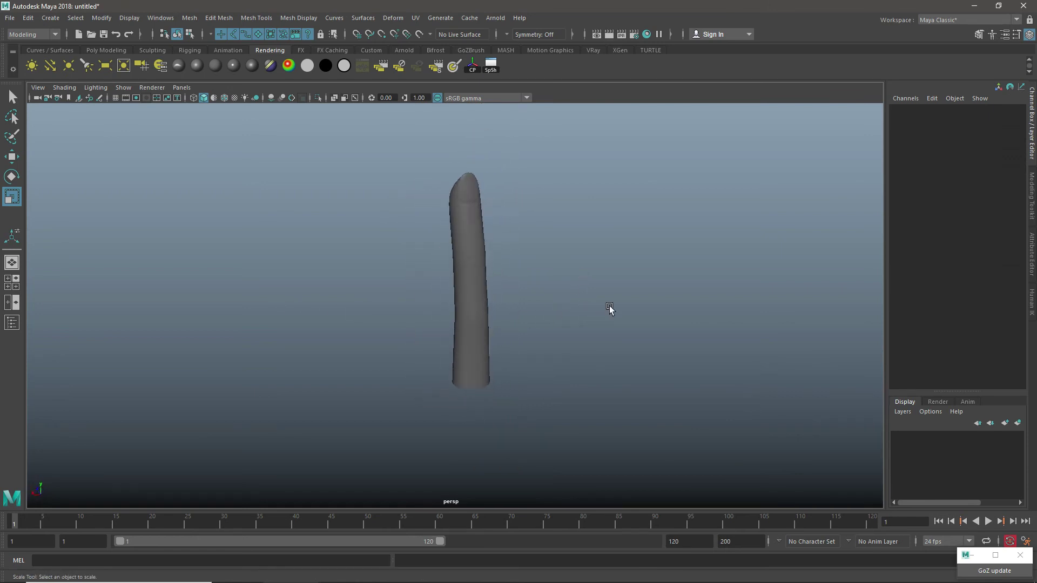
scroll(609, 308, up, 5)
scroll(574, 255, down, 5)
alt+drag(539, 317, 493, 324)
click(474, 282)
scroll(493, 325, up, 5)
alt+middle_drag(463, 221, 431, 286)
scroll(431, 286, down, 3)
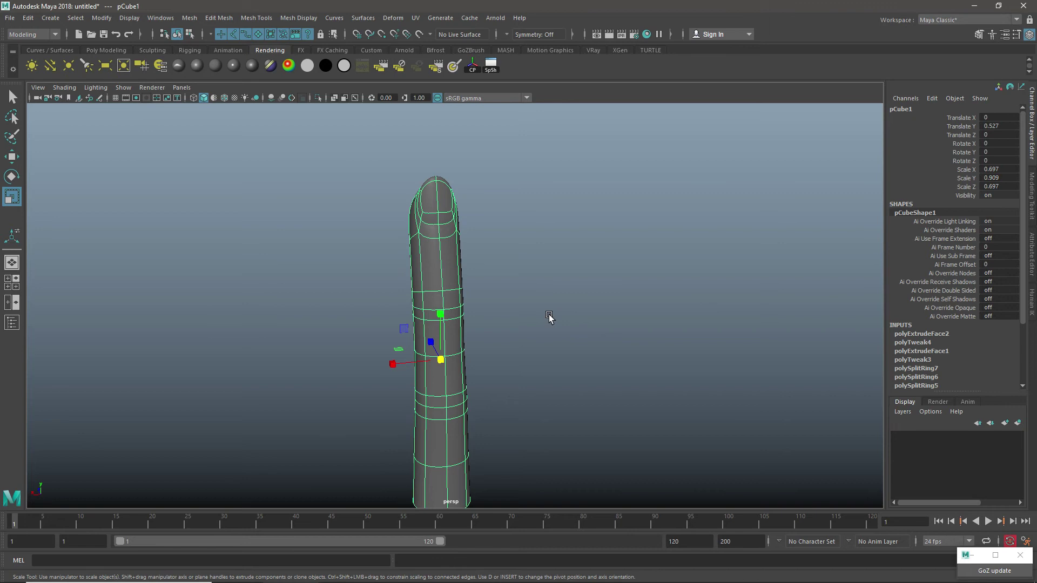
alt+drag(549, 314, 460, 322)
scroll(546, 327, up, 3)
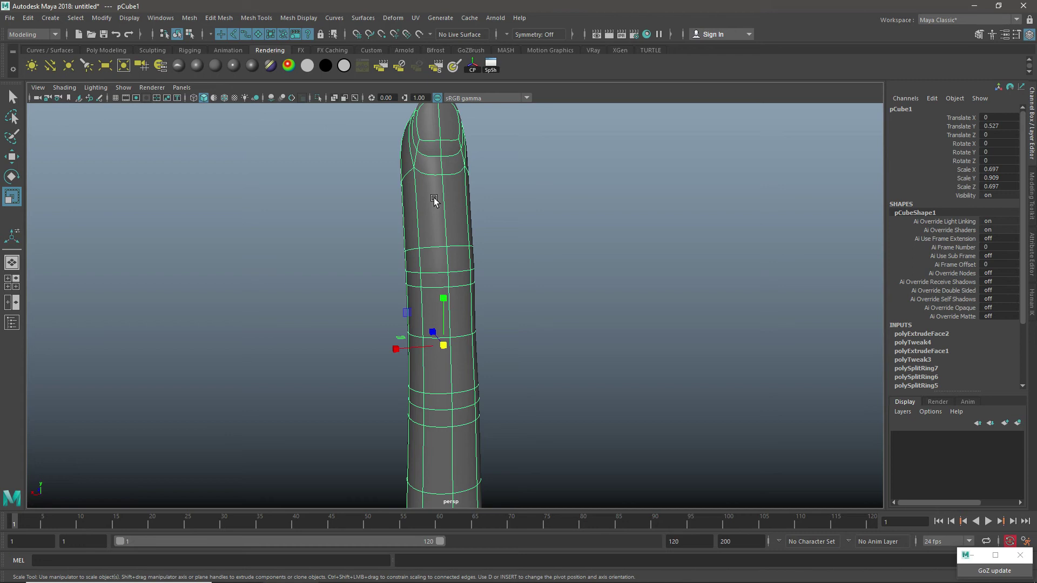
scroll(452, 238, down, 3)
alt+drag(430, 290, 450, 291)
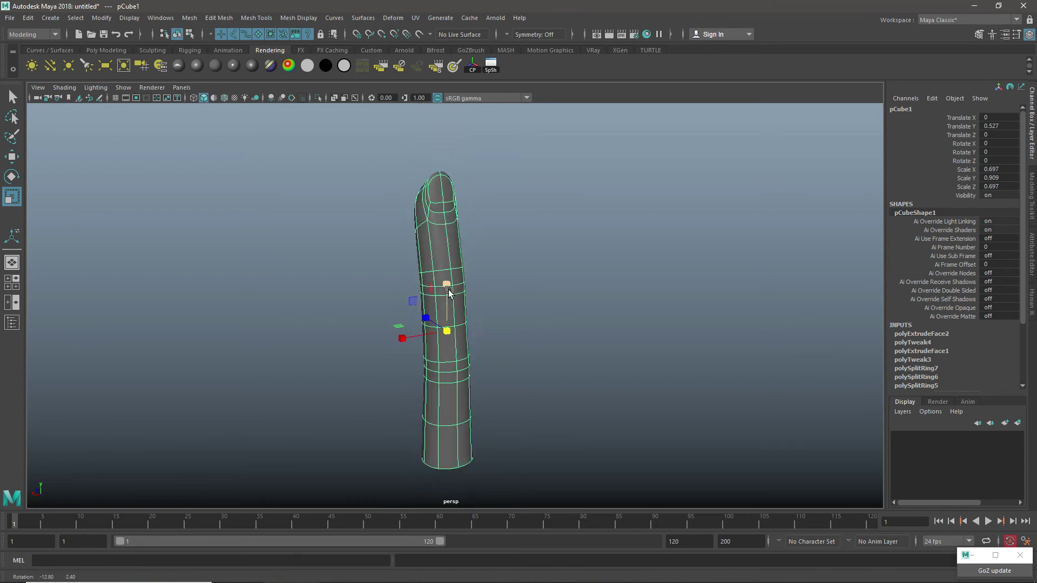
Switch the finger mesh to face selection and select all of its faces.
scroll(471, 293, up, 3)
alt+middle_drag(458, 259, 457, 244)
right_click(422, 185)
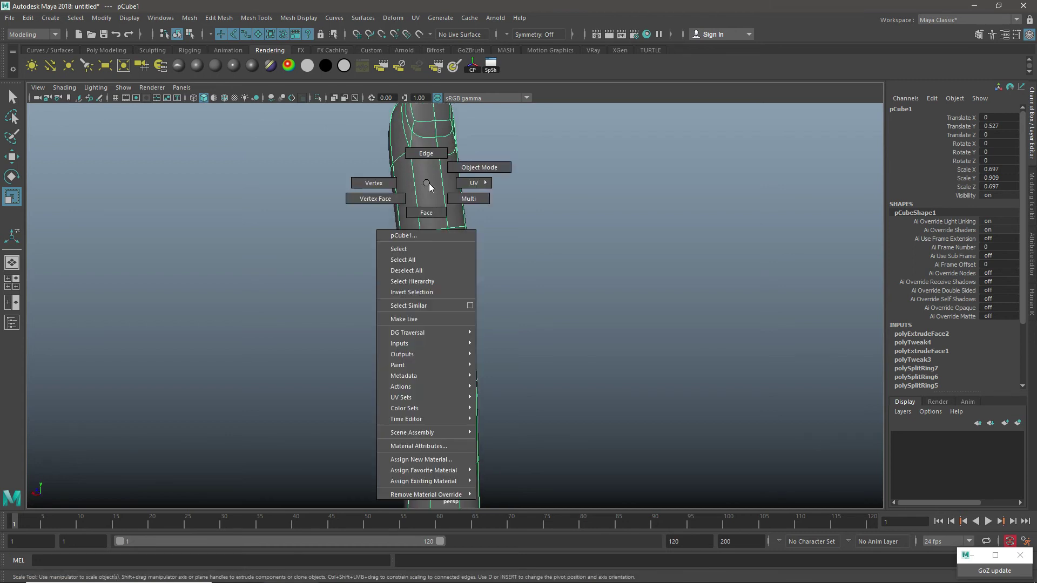
click(495, 263)
key(f)
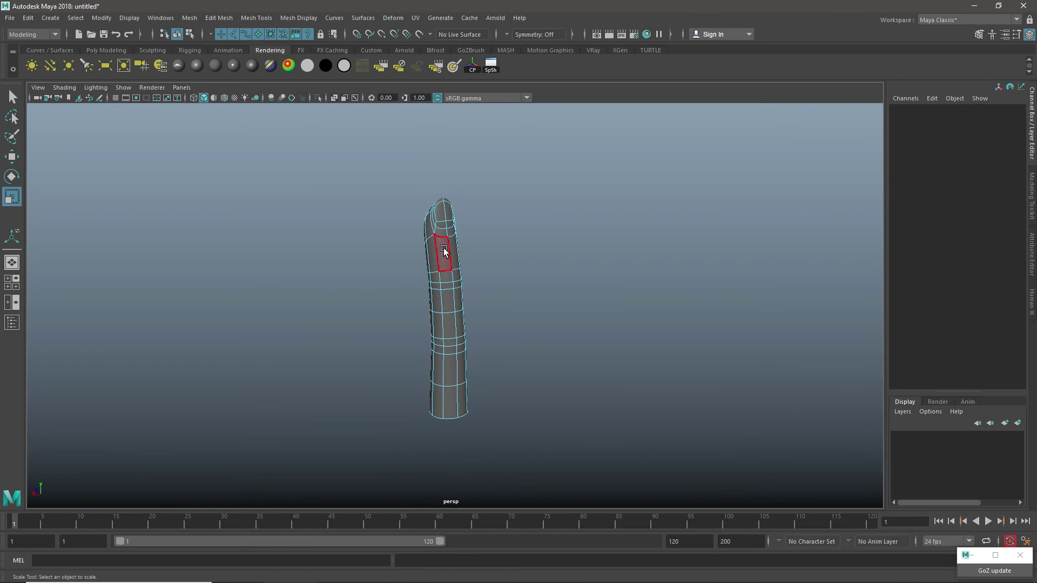
drag(377, 176, 583, 504)
Remove the fingernail faces, including the nail's rim, from the selection so only the skin faces are selected.
alt+right_drag(513, 254, 565, 289)
alt+drag(565, 289, 574, 182)
alt+middle_drag(574, 182, 498, 454)
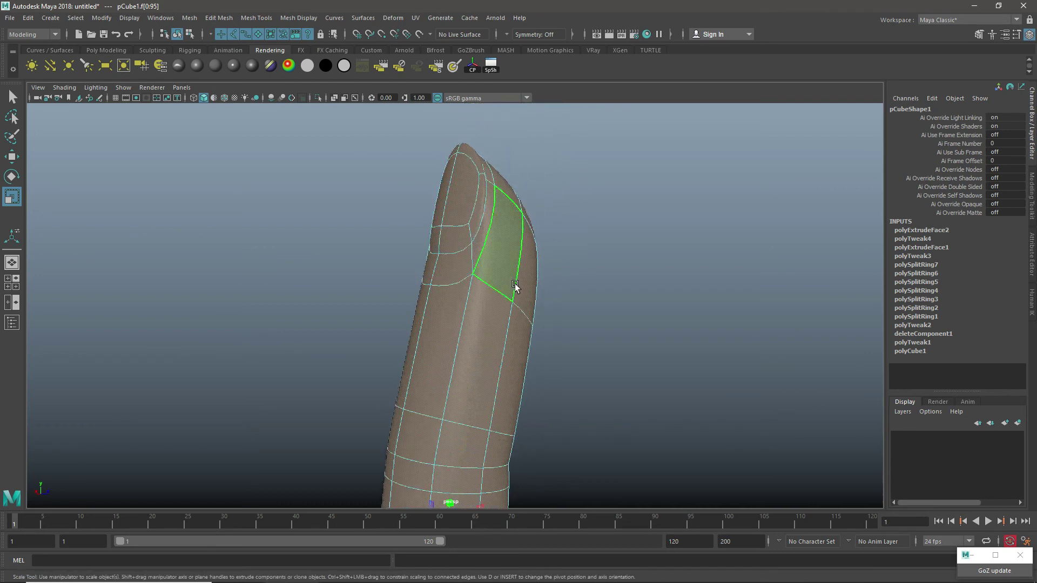
ctrl+click(476, 215)
ctrl+click(453, 239)
alt+drag(413, 283, 523, 293)
ctrl+click(419, 253)
ctrl+click(393, 231)
ctrl+click(417, 219)
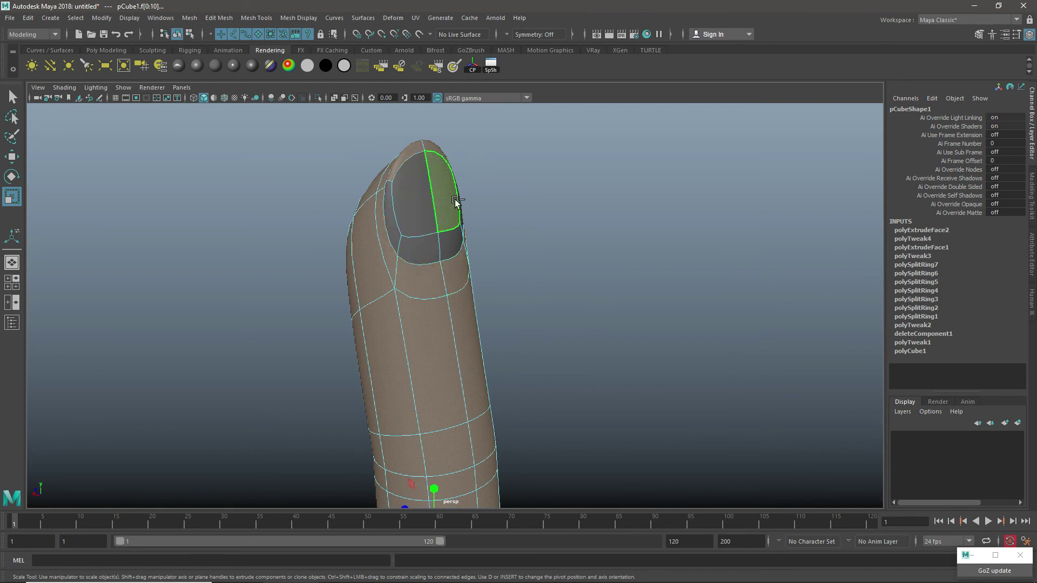
ctrl+click(455, 199)
alt+drag(582, 200, 463, 233)
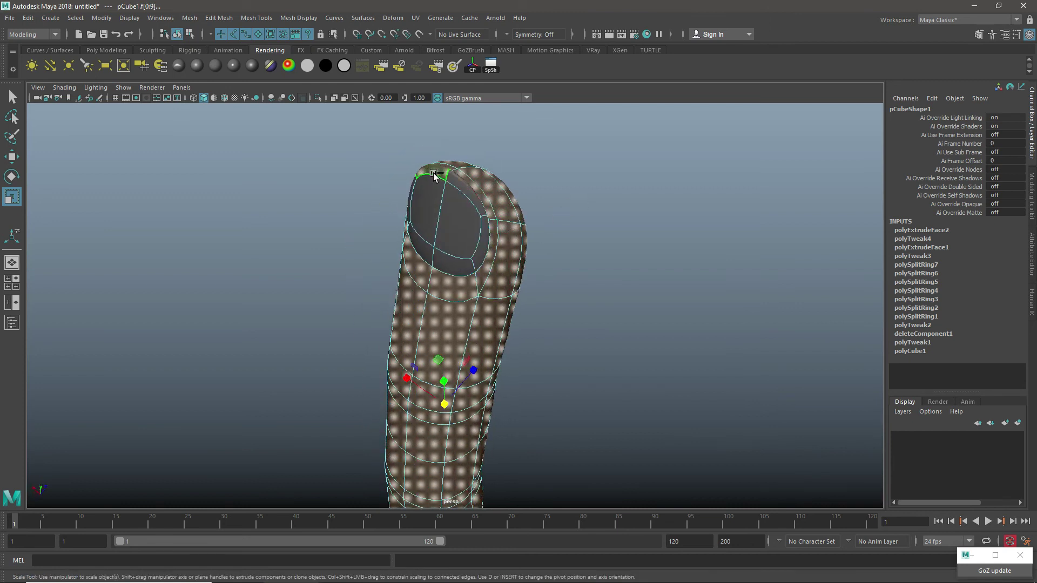
alt+drag(354, 271, 470, 352)
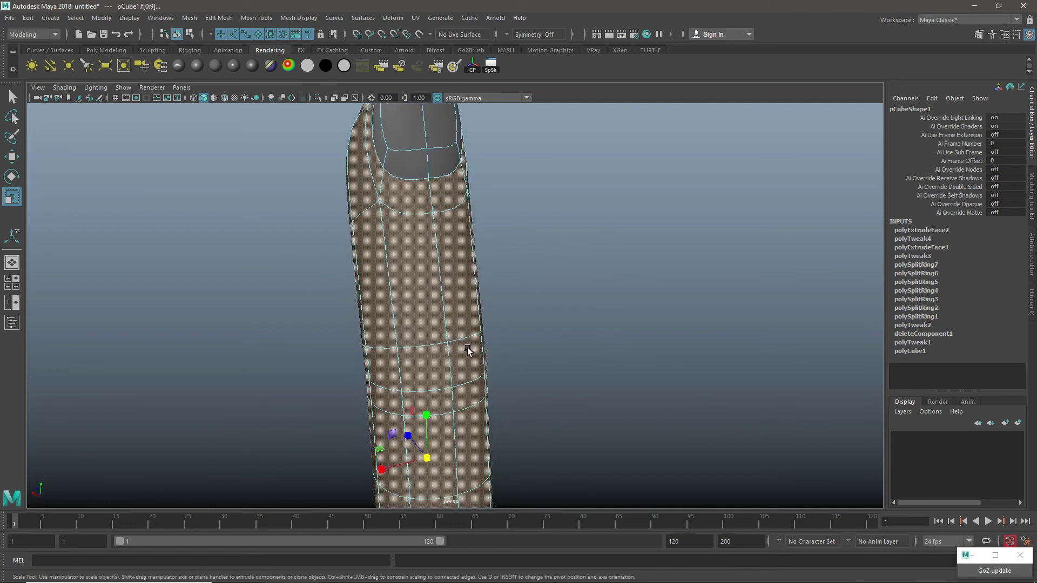
Assign a new Blinn material to the skin faces and lighten the colour of the blinn1 material.
right_click(403, 219)
click(398, 492)
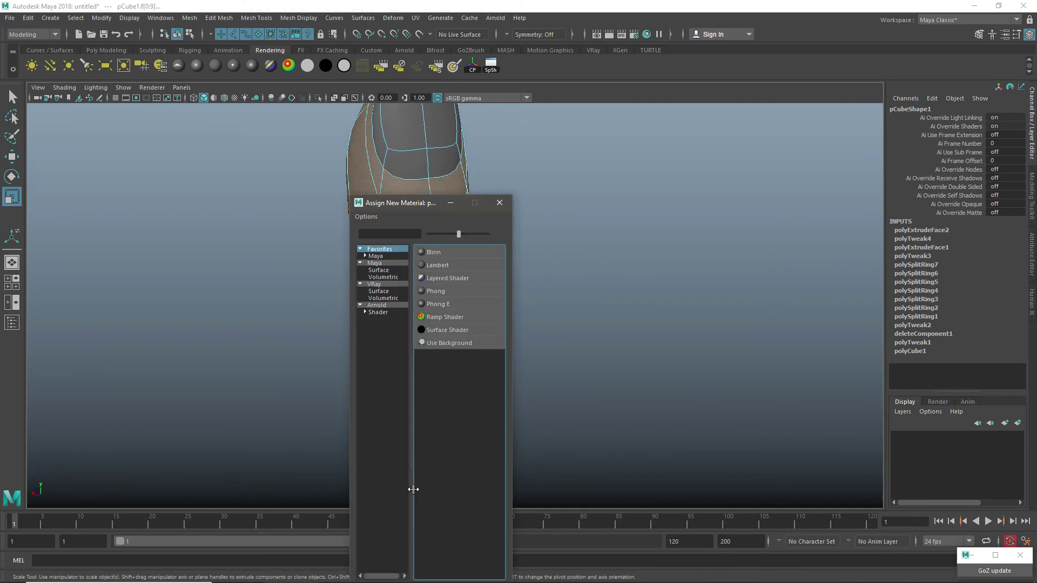
click(442, 255)
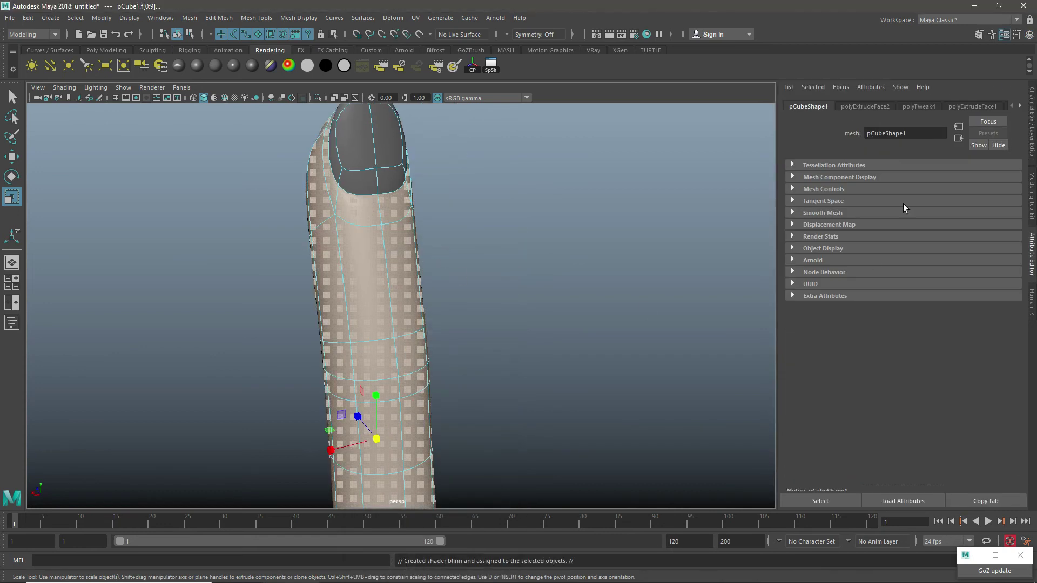
click(161, 66)
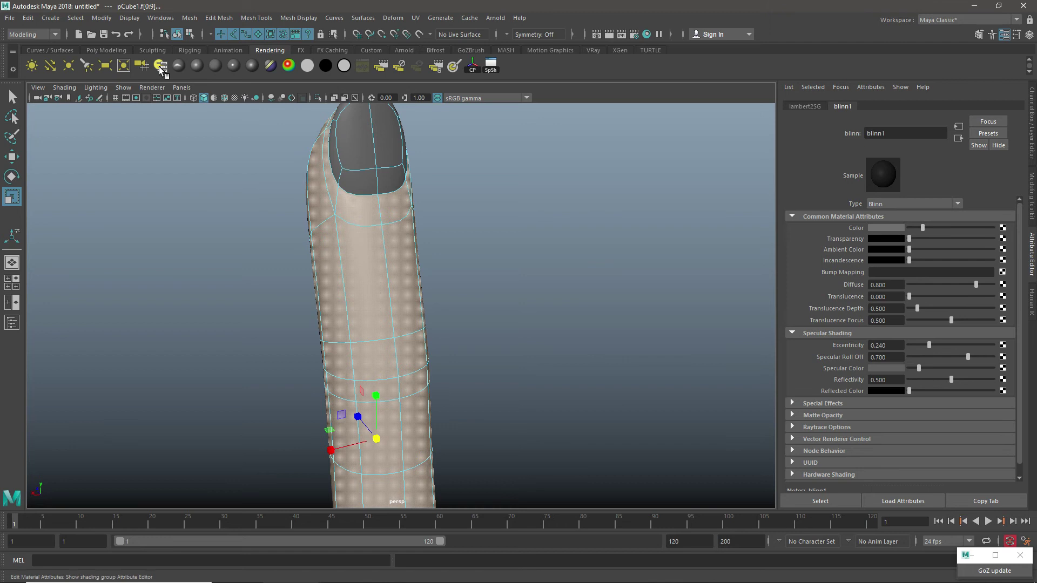
drag(924, 229, 940, 229)
Assign another new Blinn to the skin faces and colour it reddish brown with hue 11.538, saturation 0.750 and value 0.482.
right_drag(401, 245, 402, 520)
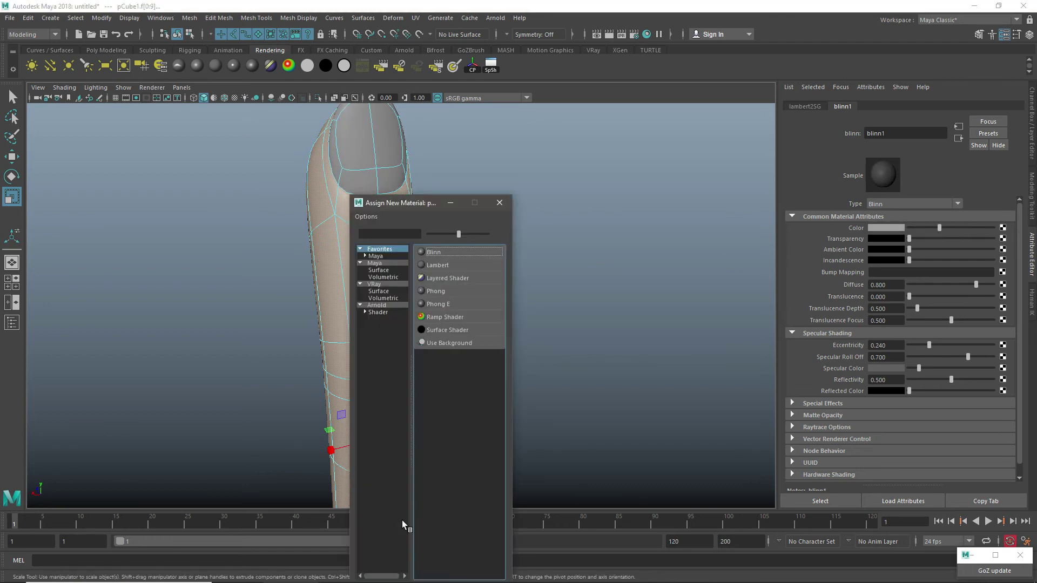
click(433, 252)
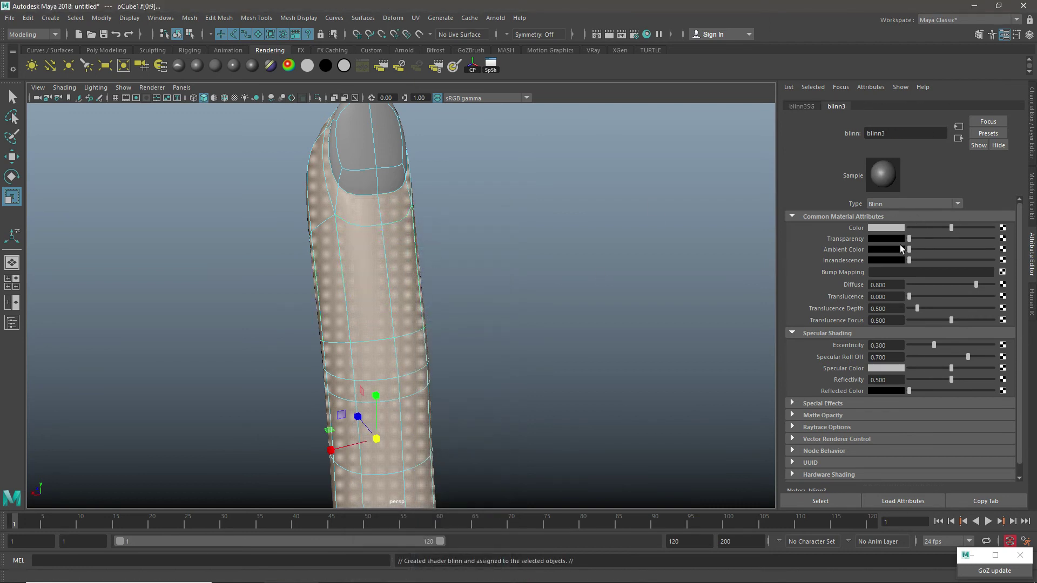
click(892, 228)
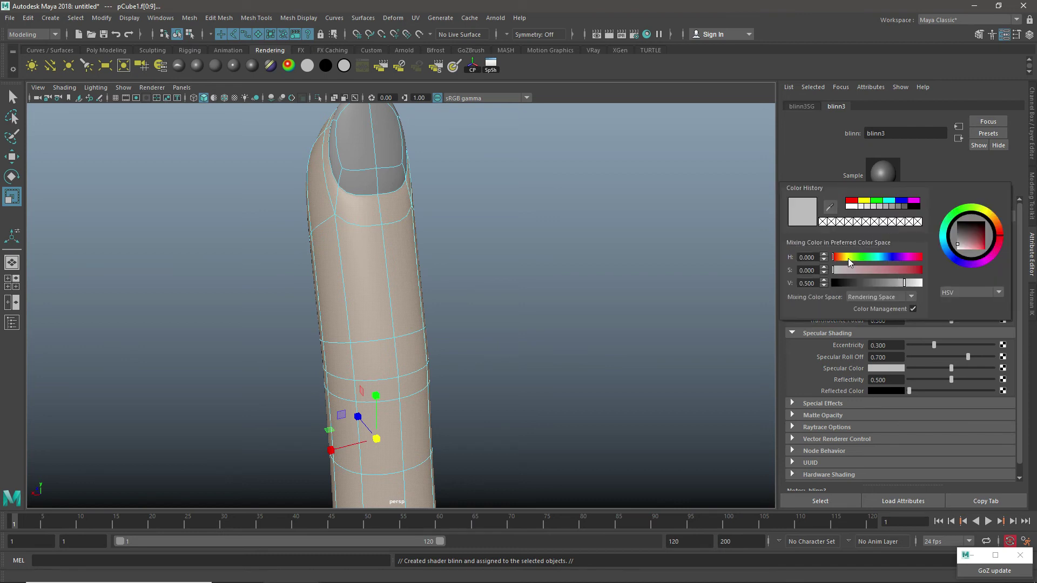
drag(848, 258, 837, 259)
click(896, 271)
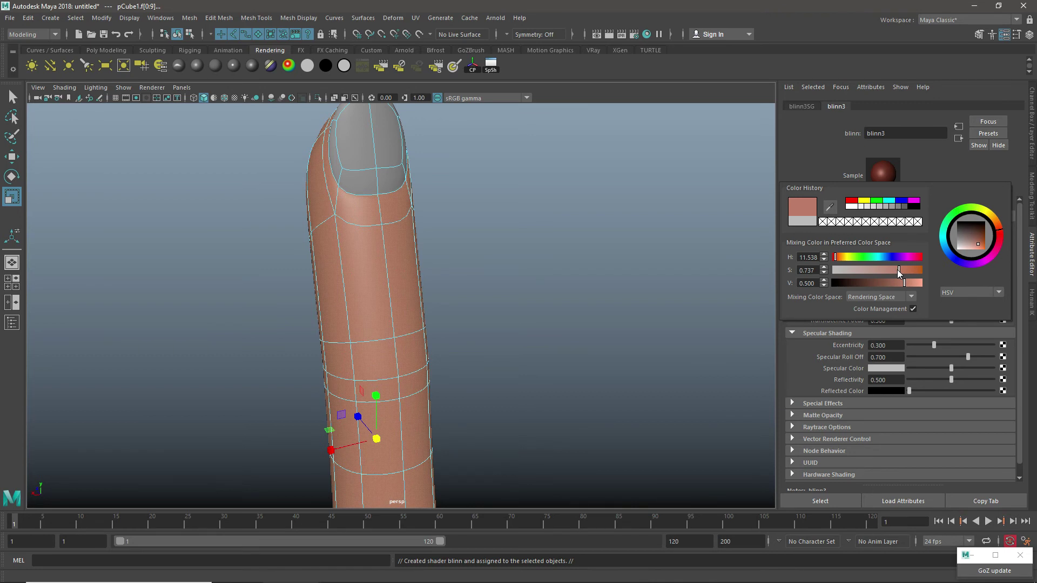
click(911, 283)
mouse_move(900, 273)
mouse_down()
mouse_move(911, 284)
mouse_move(883, 274)
mouse_move(900, 274)
mouse_move(903, 287)
mouse_up()
click(574, 232)
Inspect the coloured finger and try to open the skin material's attributes from individually selected faces.
alt+drag(574, 232, 604, 315)
alt+right_drag(454, 243, 491, 278)
alt+right_drag(441, 195, 456, 210)
alt+middle_drag(456, 211, 488, 315)
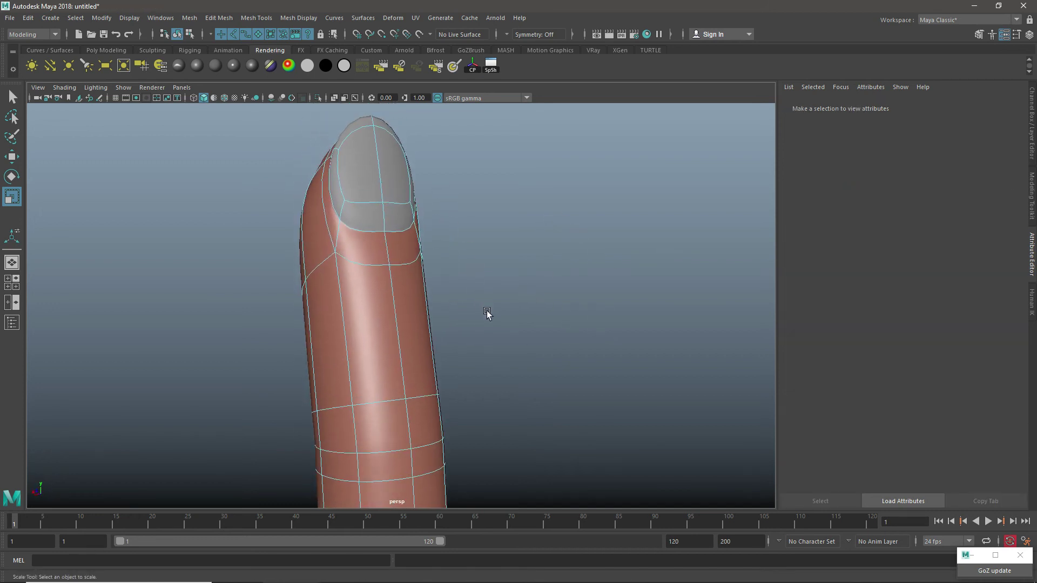
click(394, 259)
right_drag(405, 267, 449, 240)
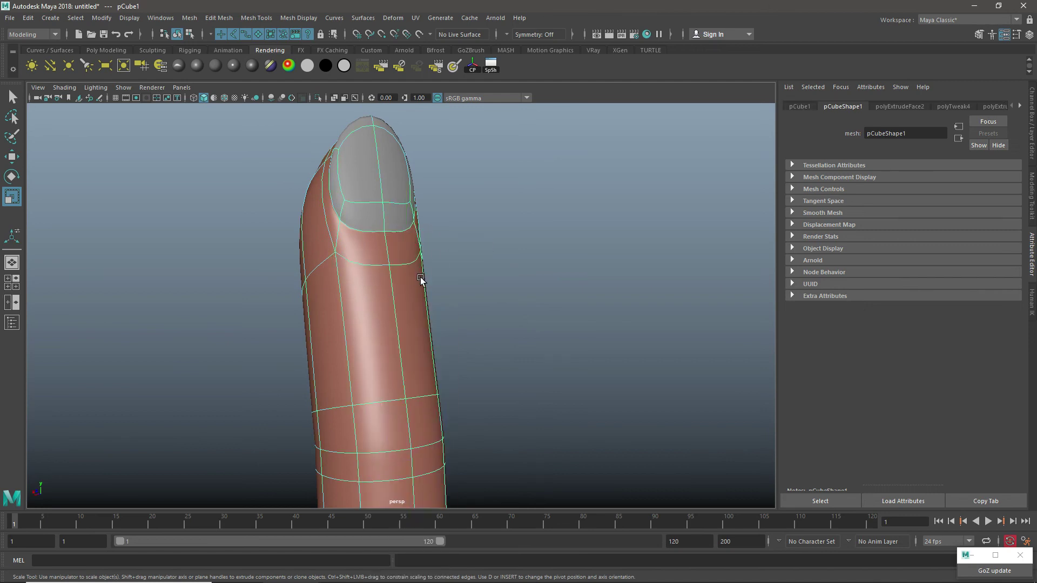
click(409, 266)
key(F8)
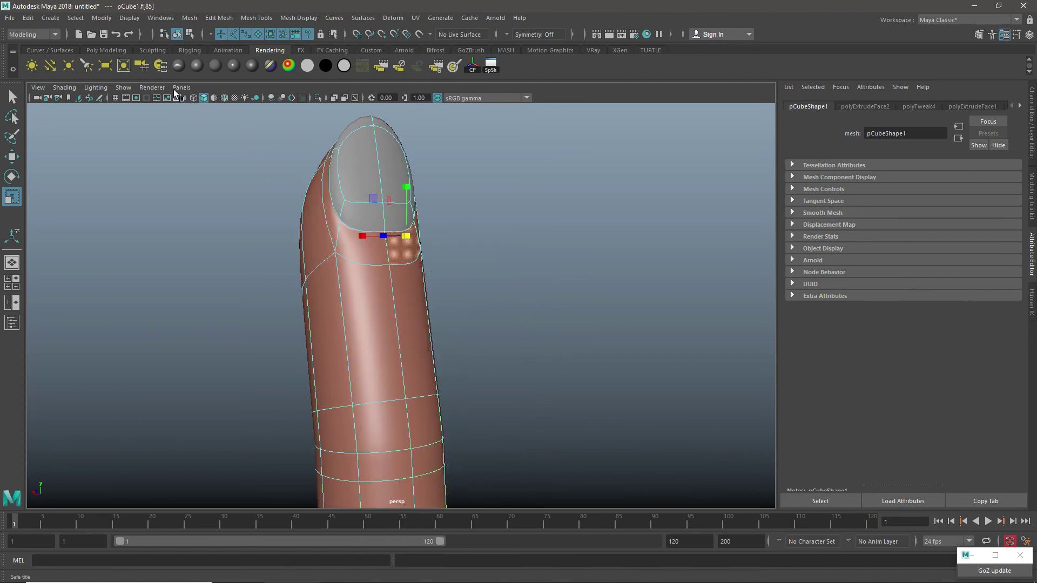
click(482, 256)
drag(418, 251, 339, 406)
click(159, 67)
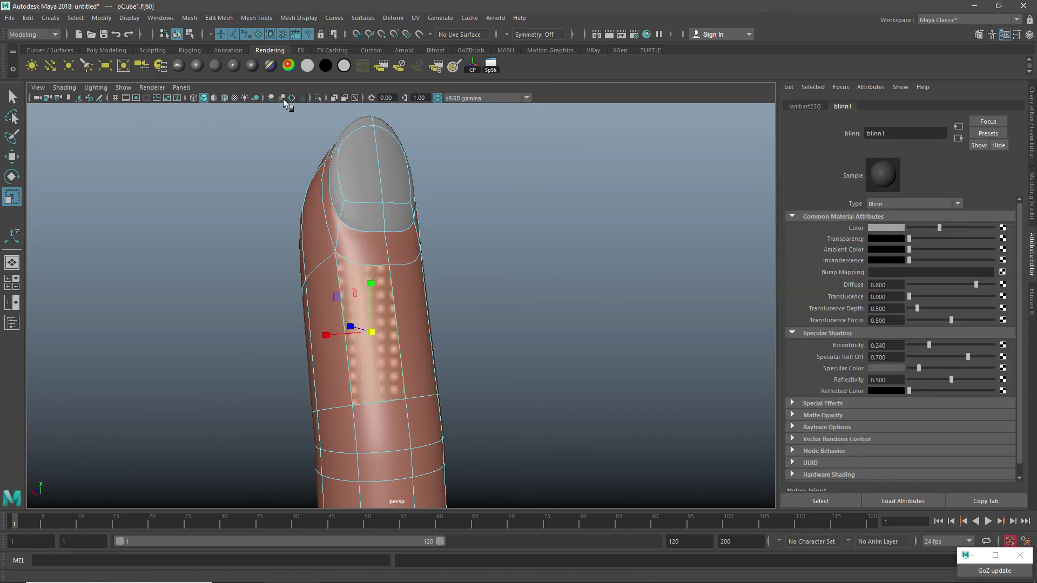
click(410, 253)
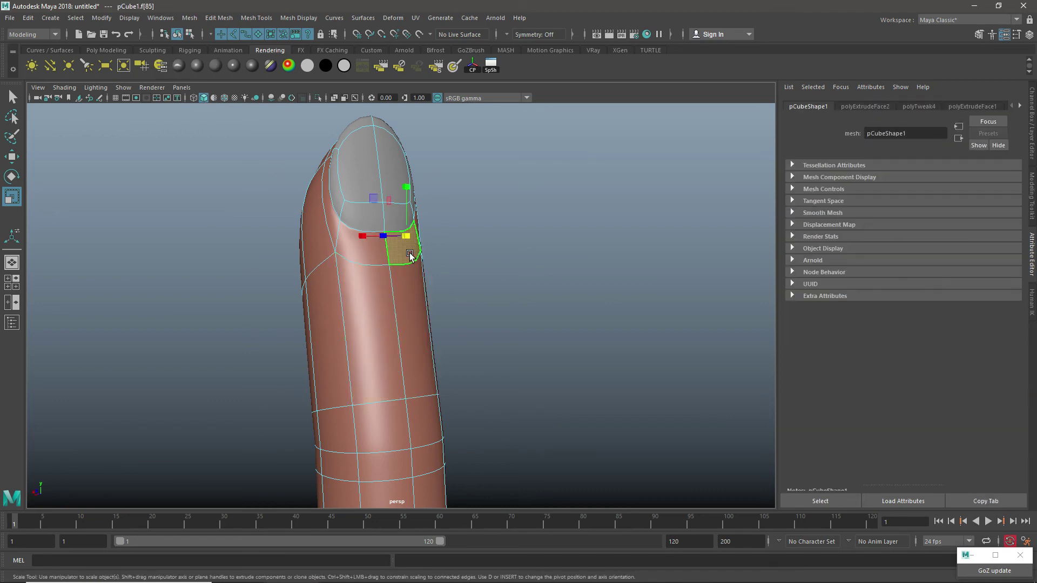
click(165, 66)
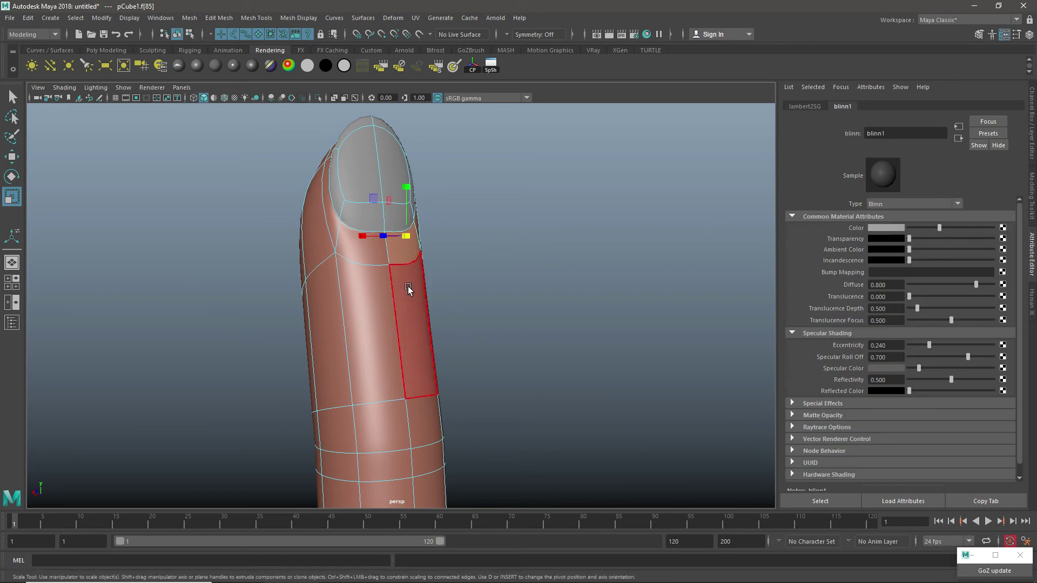
right_drag(407, 285, 463, 236)
Open the skin material's attributes, set eccentricity to 0.325 and reflectivity to 0, and darken the specular colour.
right_click(389, 254)
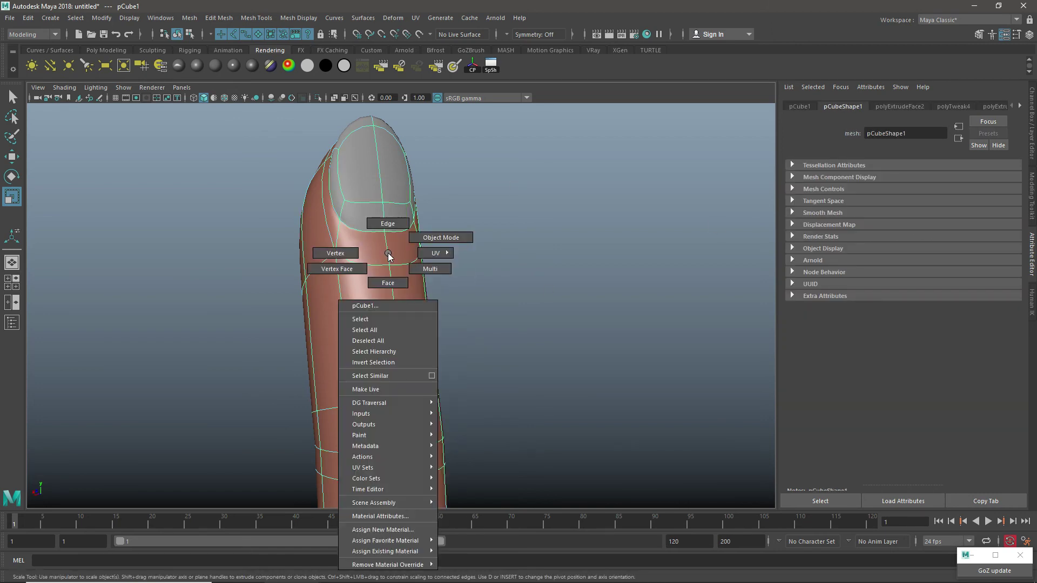
right_drag(388, 254, 387, 520)
click(395, 290)
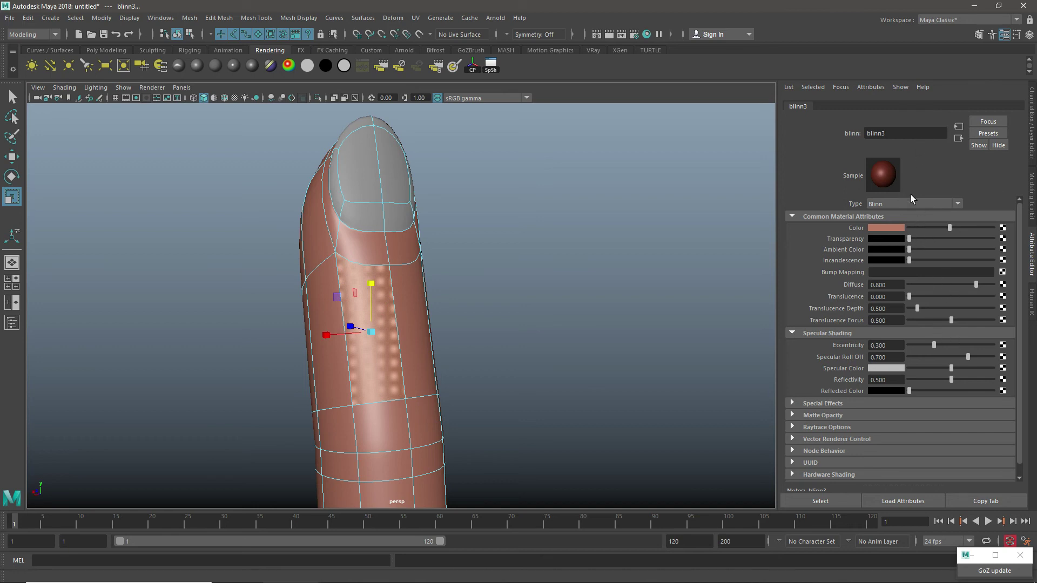
mouse_move(934, 345)
mouse_down()
mouse_move(919, 345)
mouse_move(938, 345)
mouse_move(940, 368)
mouse_move(922, 368)
mouse_up()
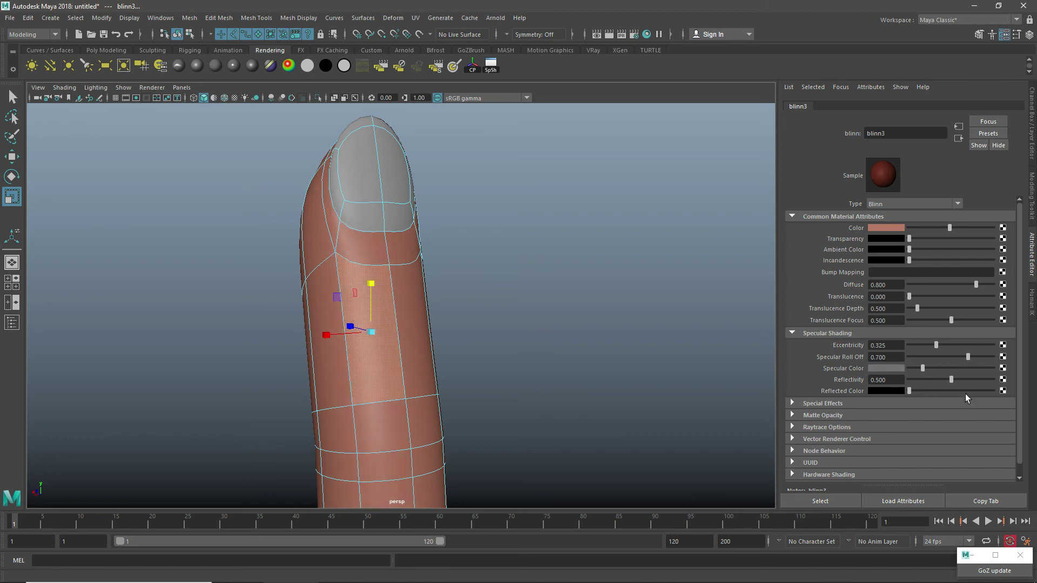
drag(952, 380, 910, 381)
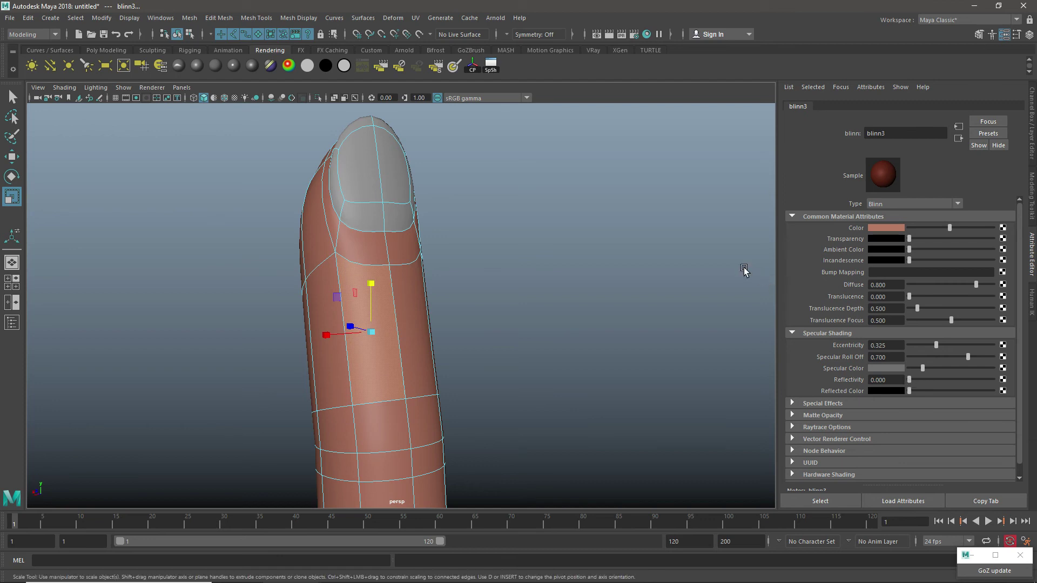
click(890, 381)
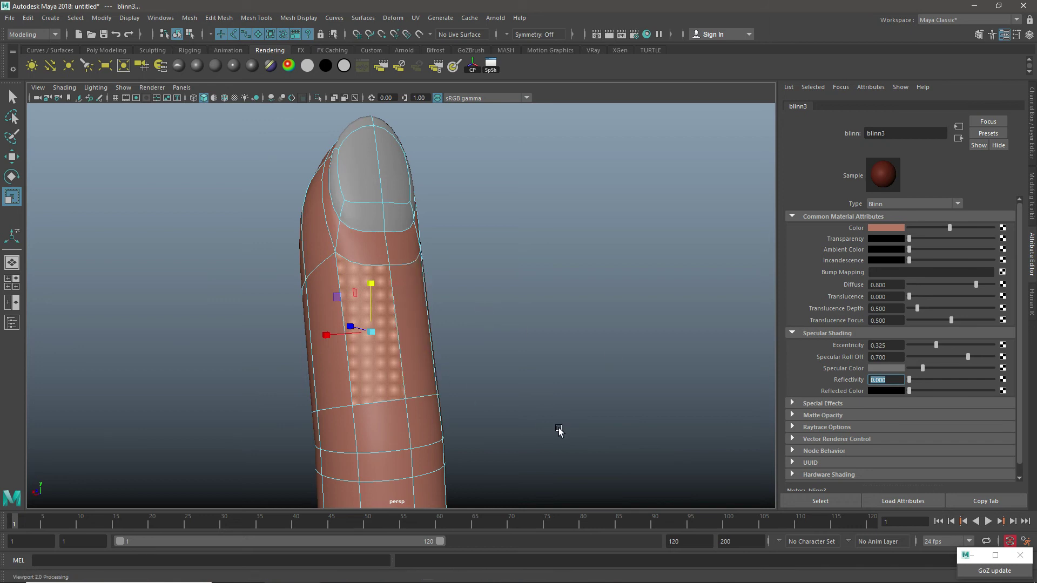
click(657, 300)
Select all faces of the fingernail, including its lower edge and sides.
click(385, 172)
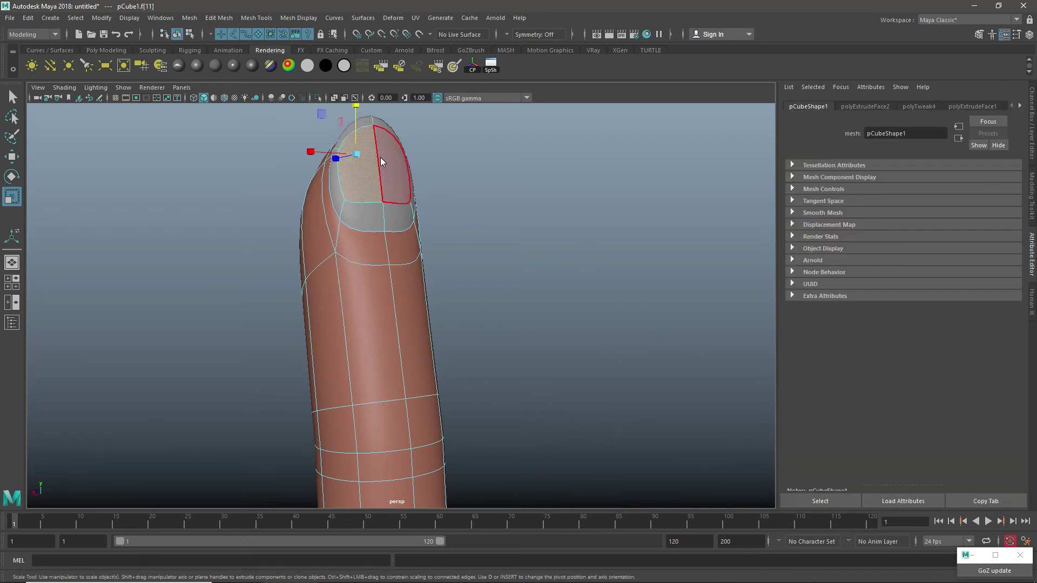
right_click(385, 175)
shift+click(375, 174)
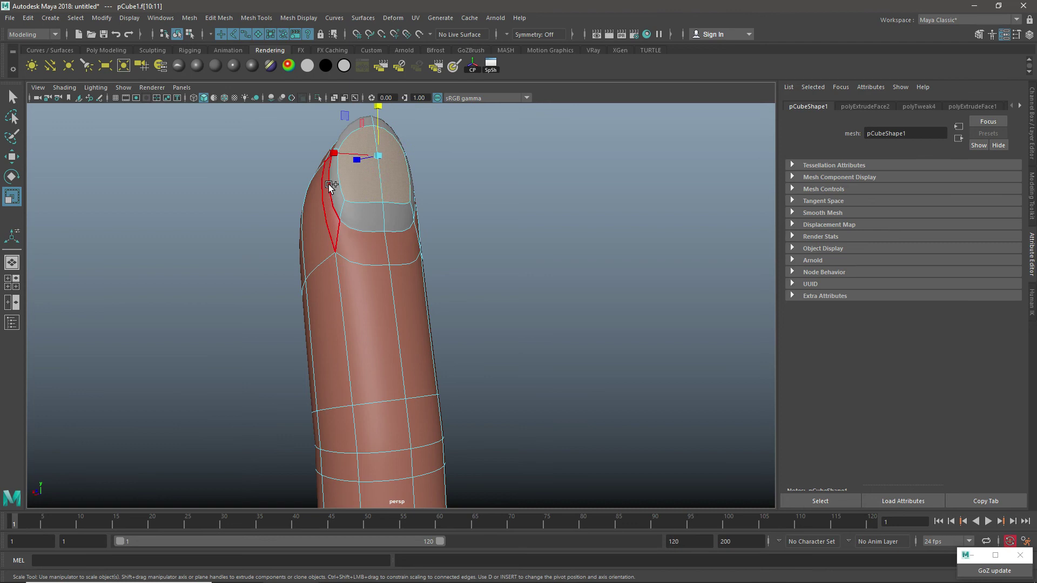
shift+click(335, 182)
shift+click(372, 213)
alt+drag(514, 225, 420, 250)
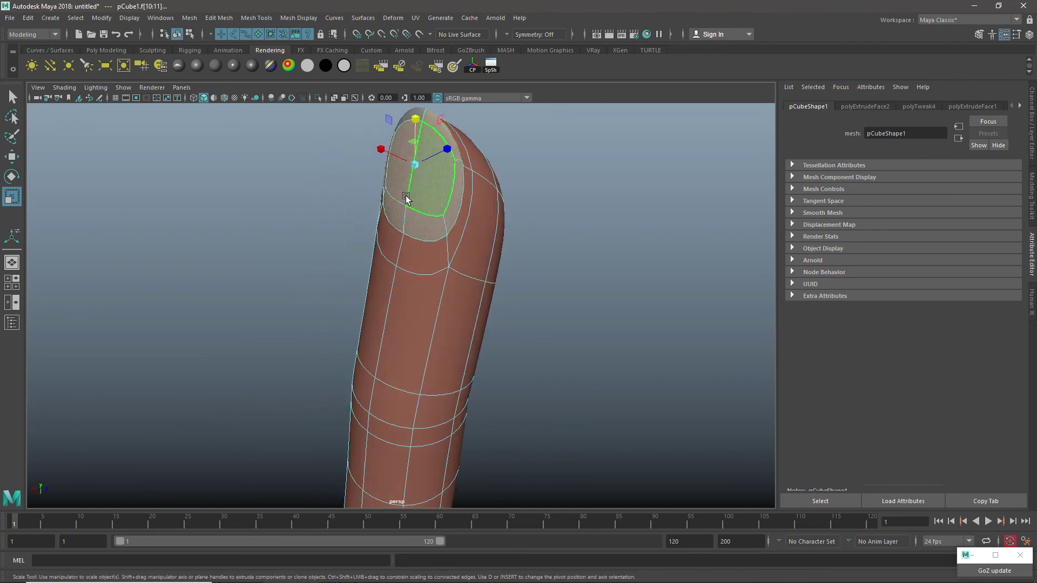
alt+drag(450, 149, 465, 167)
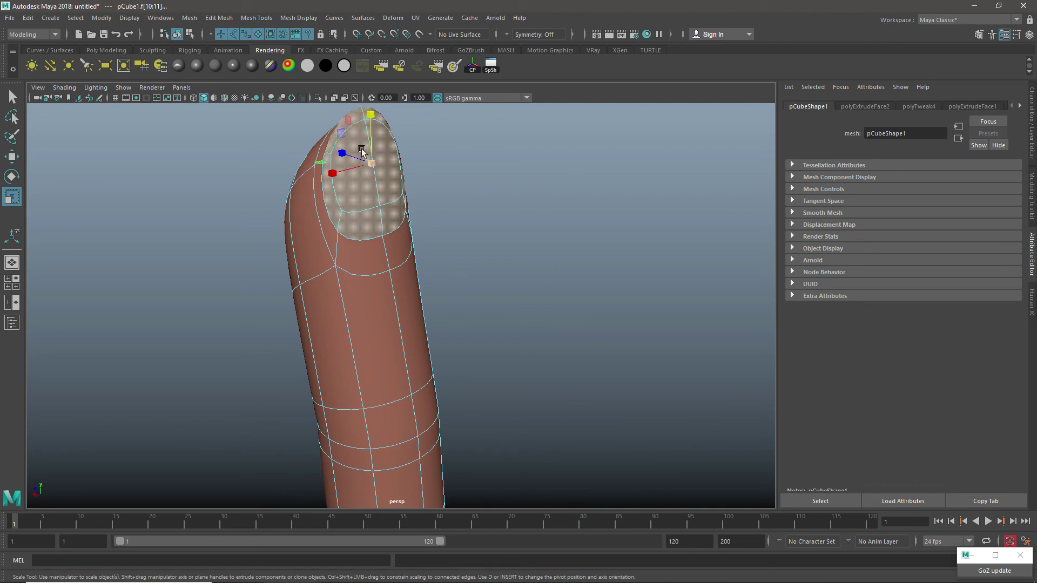
Assign a new Blinn to the nail faces and colour it a pale, desaturated tint of the skin colour, with value about 0.66.
right_click(358, 135)
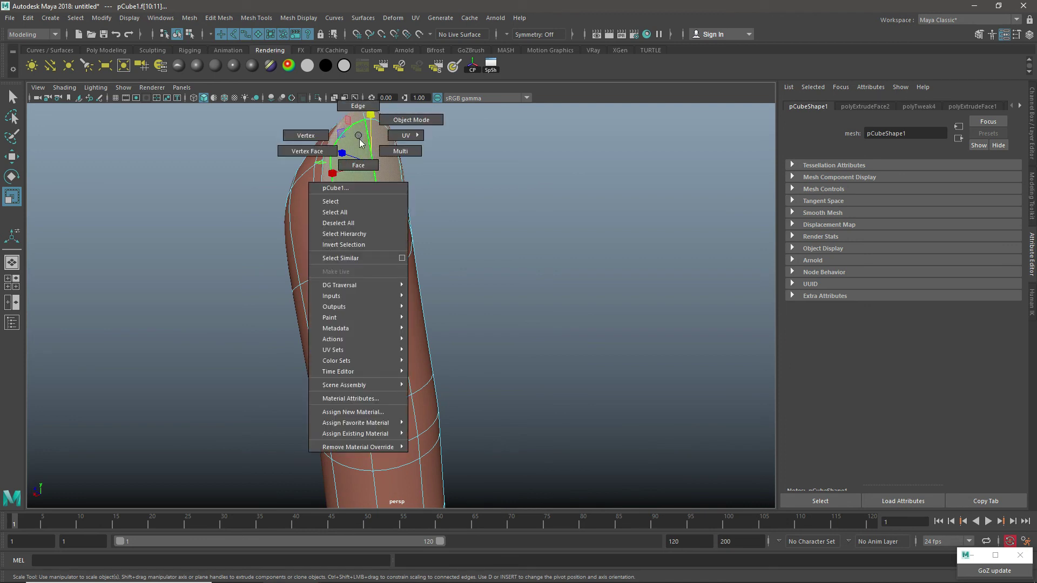
click(375, 412)
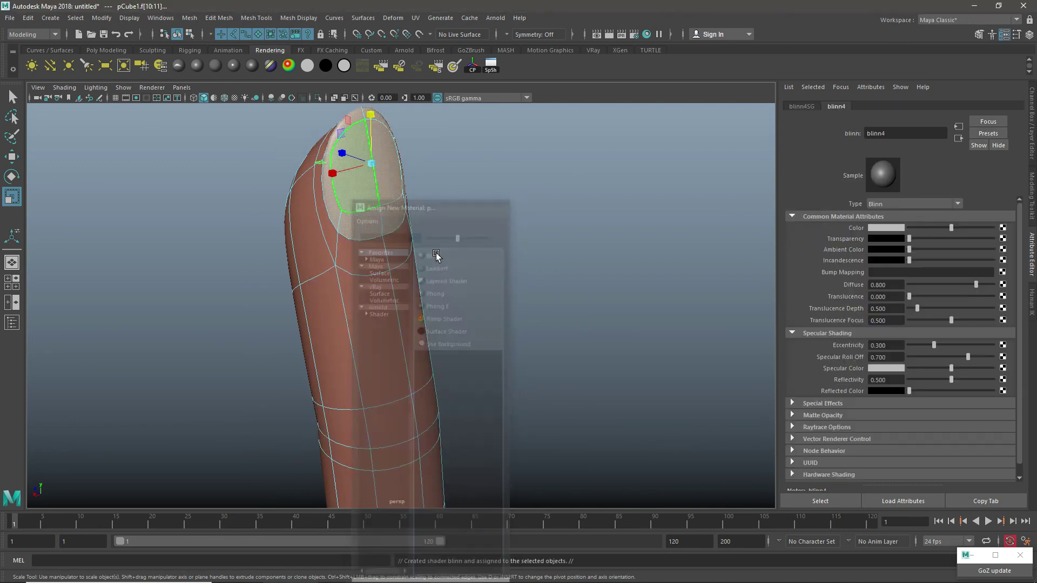
click(435, 253)
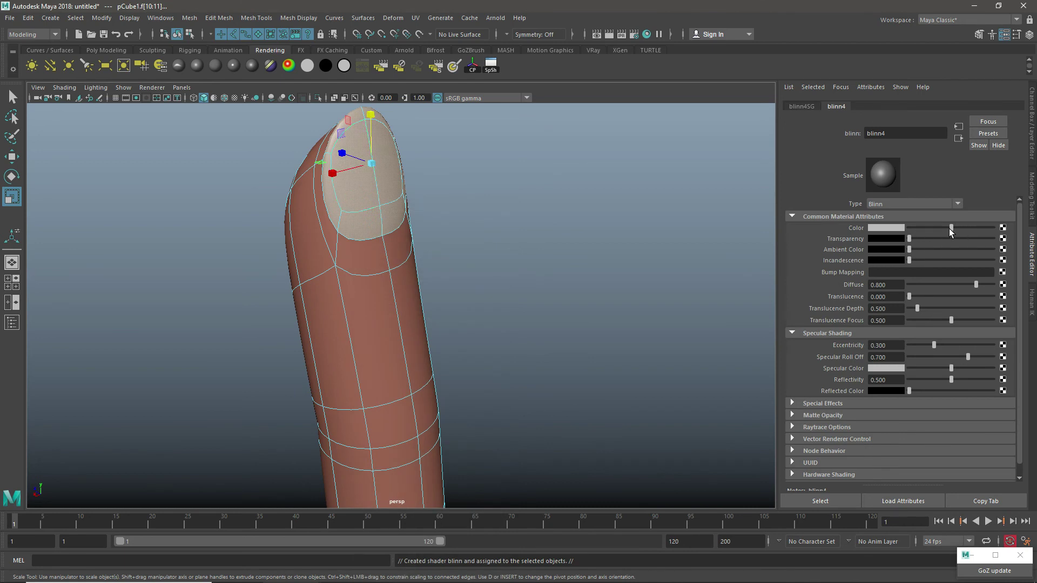
click(883, 230)
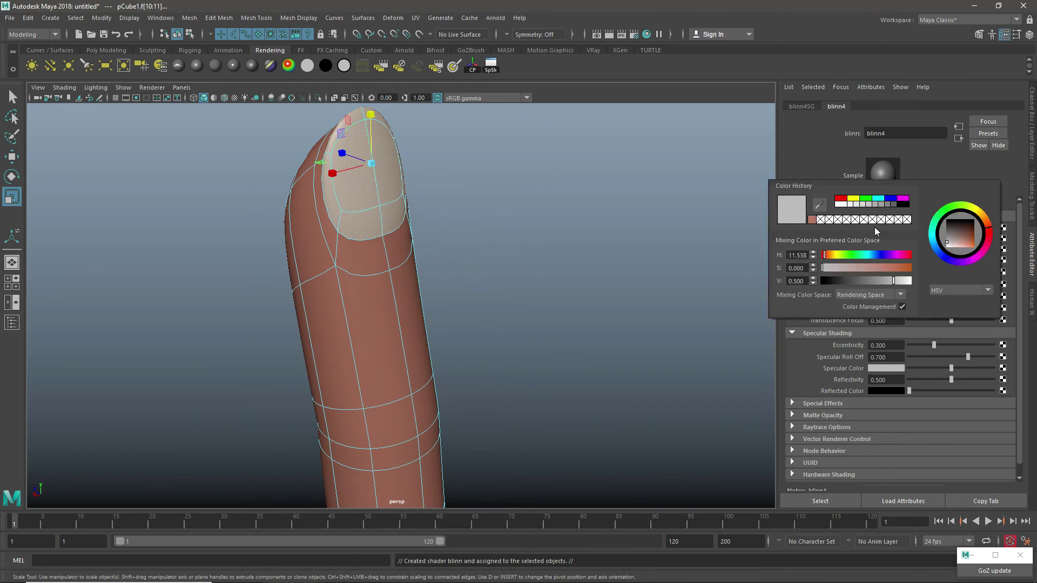
click(812, 220)
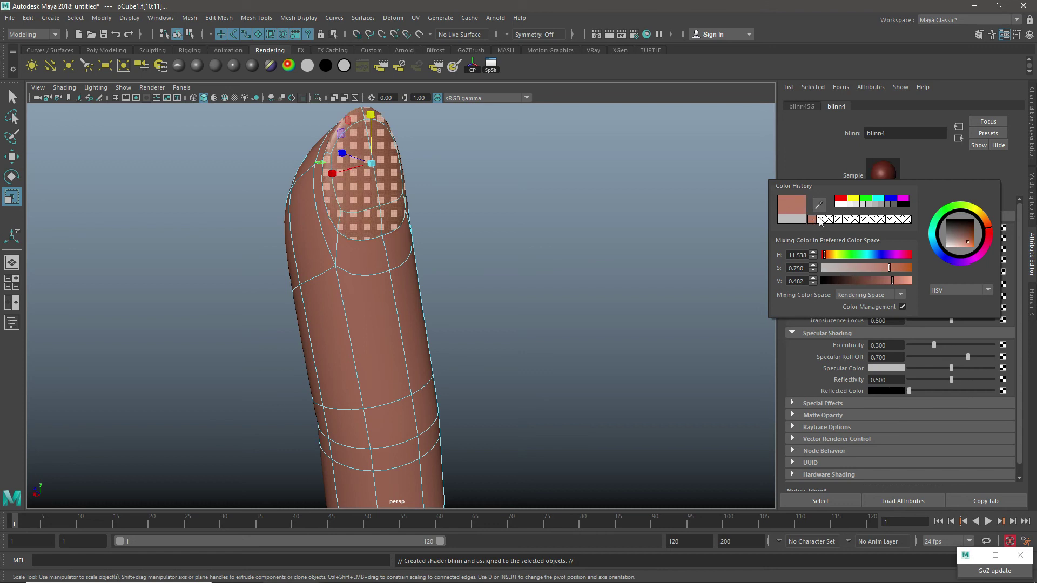
drag(889, 269, 834, 270)
drag(899, 284, 901, 282)
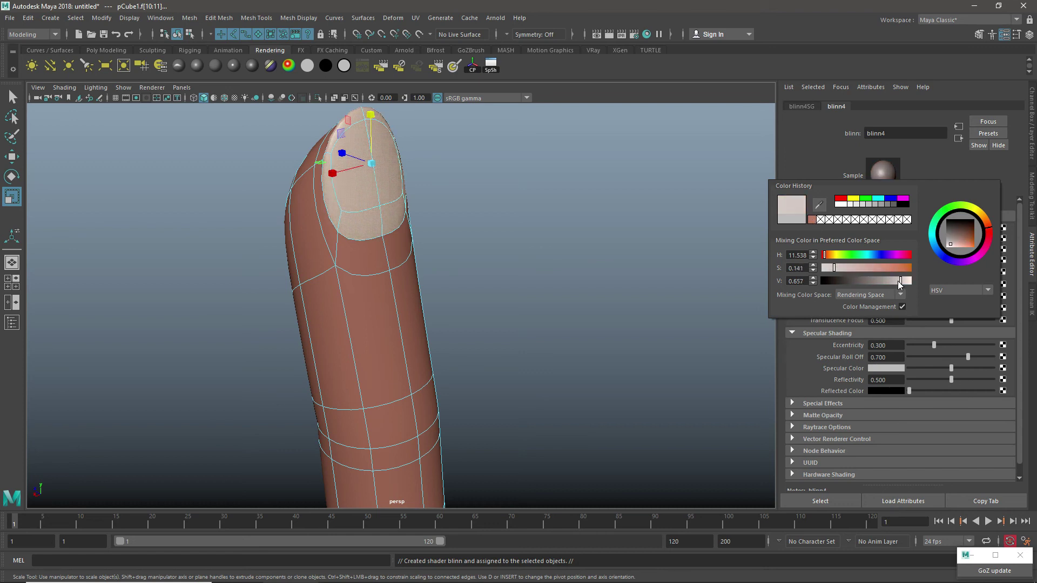
mouse_move(835, 268)
mouse_down()
mouse_move(851, 270)
mouse_move(838, 270)
mouse_up()
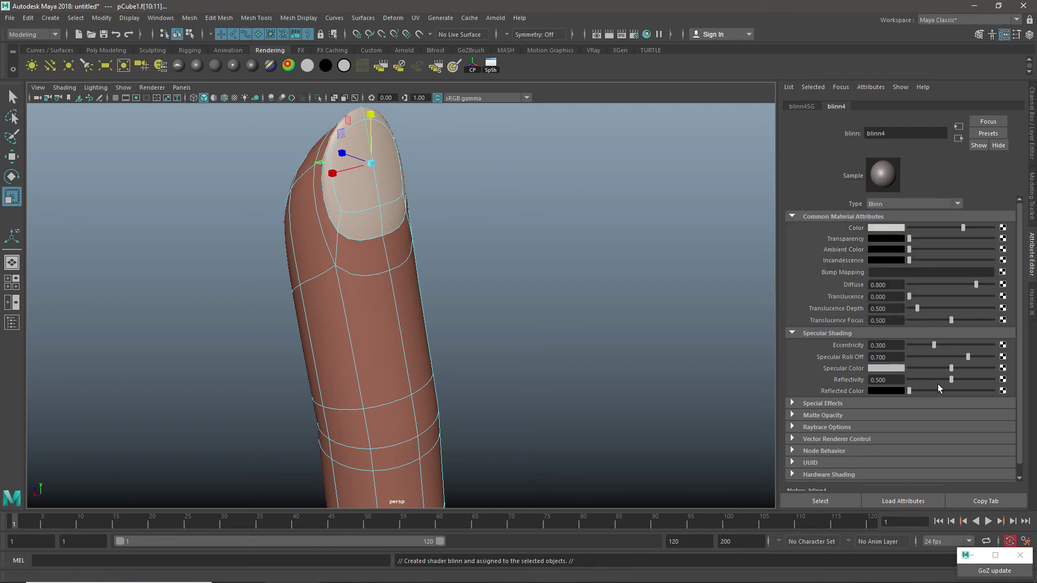
Set the nail material's eccentricity to 0.136, specular roll off to 0.584 and reflectivity to 0.065, brighten its specular colour, and inspect the deselected finger.
drag(936, 350, 915, 382)
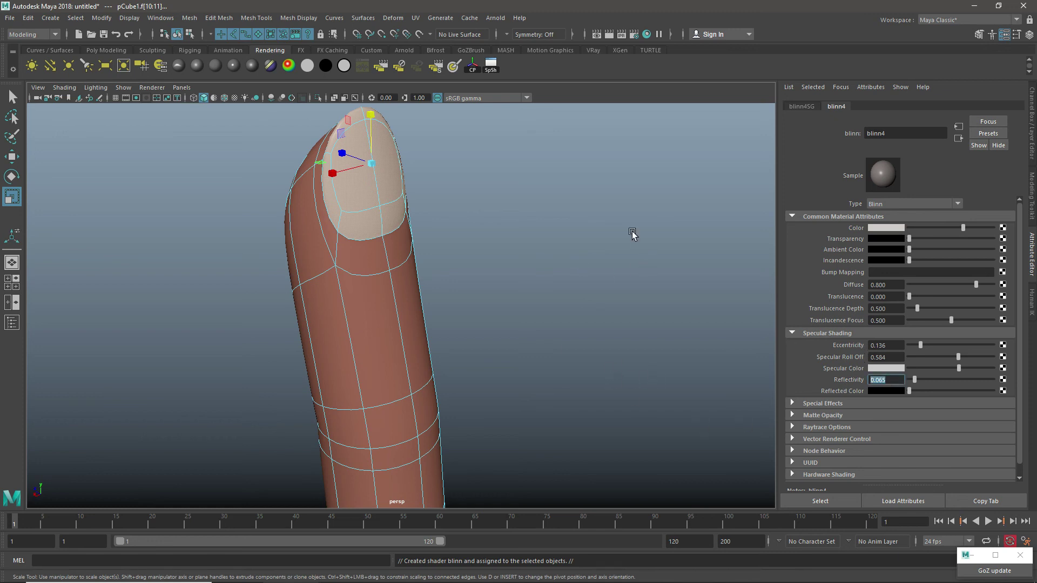
click(462, 316)
right_drag(360, 191, 411, 177)
click(513, 246)
scroll(526, 268, down, 5)
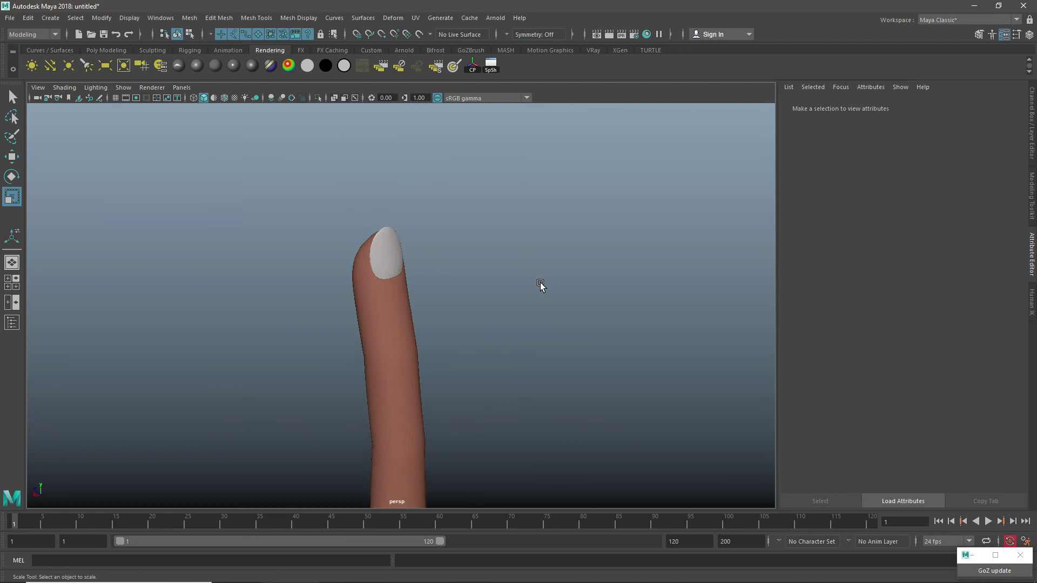
alt+drag(541, 287, 533, 382)
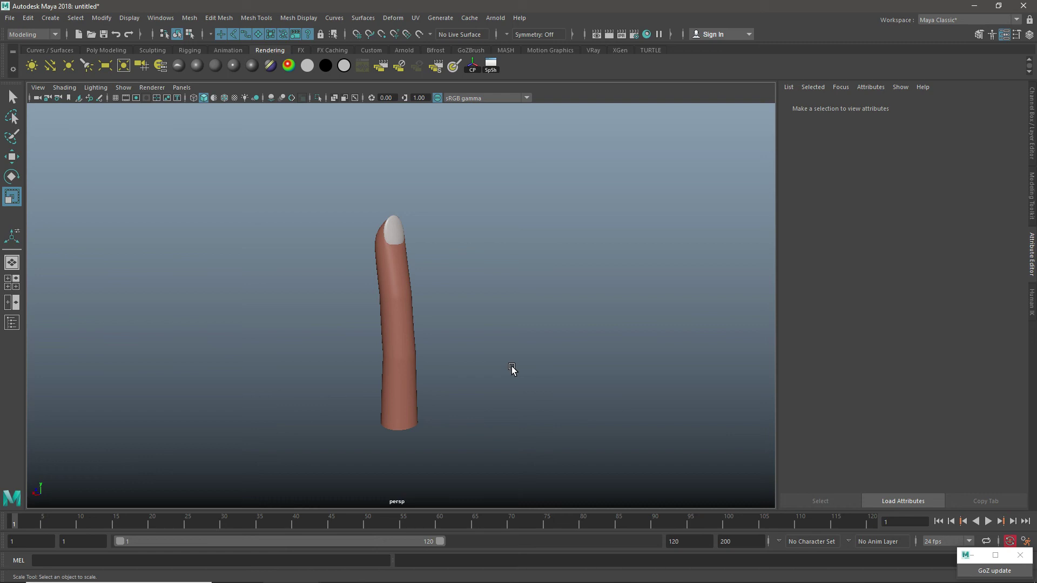
scroll(496, 366, up, 4)
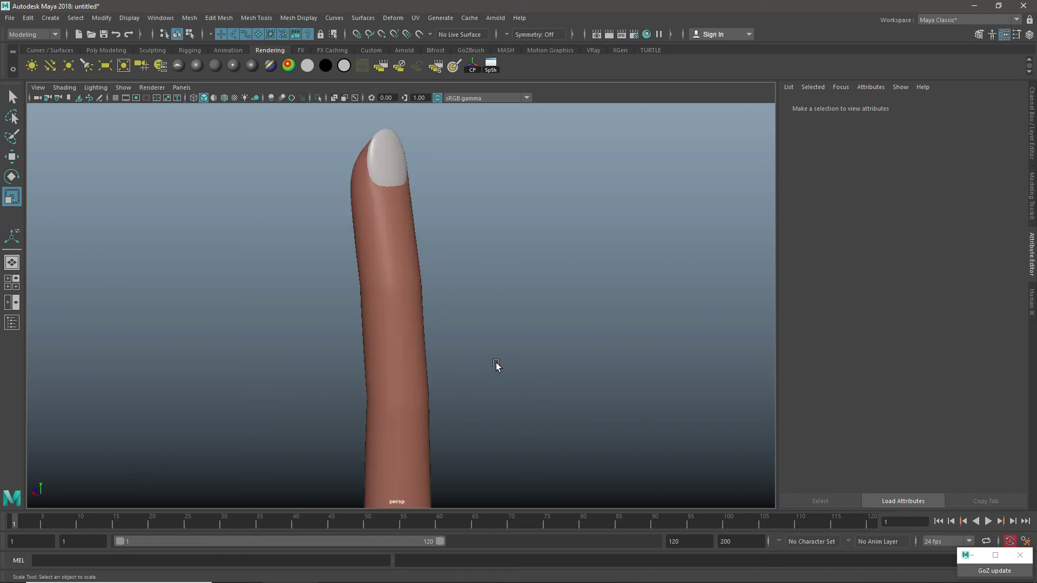
alt+drag(531, 375, 489, 385)
Select the whole finger mesh and frame it in a full-size front view with free space beside it.
click(452, 342)
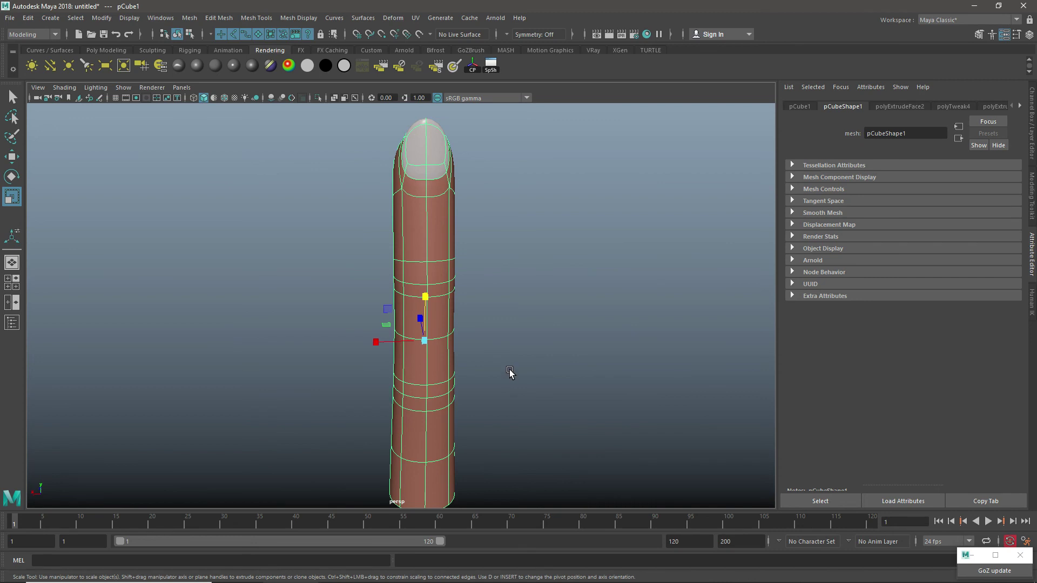
key(space)
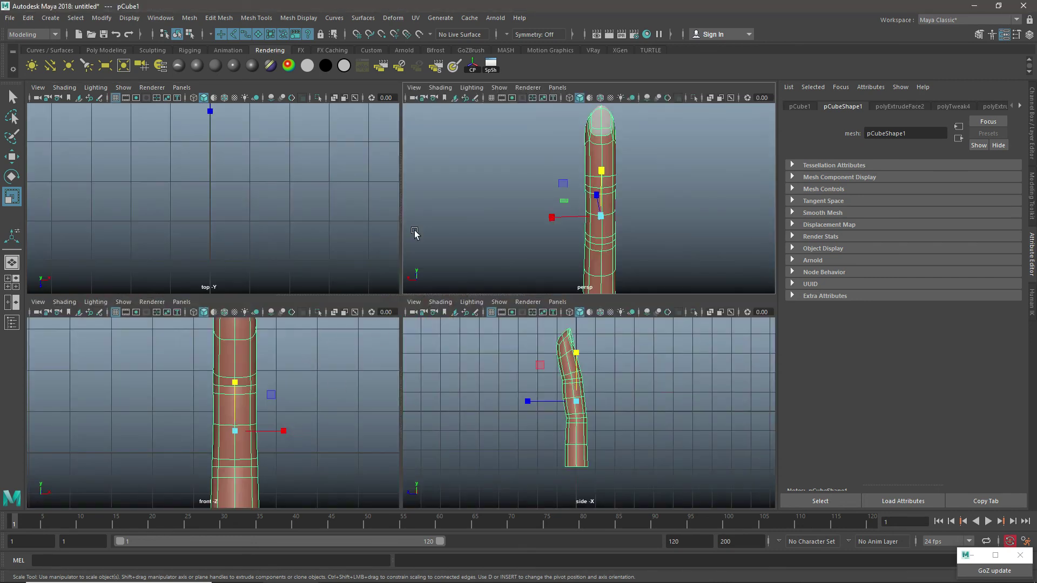
click(228, 228)
key(ctrl+z)
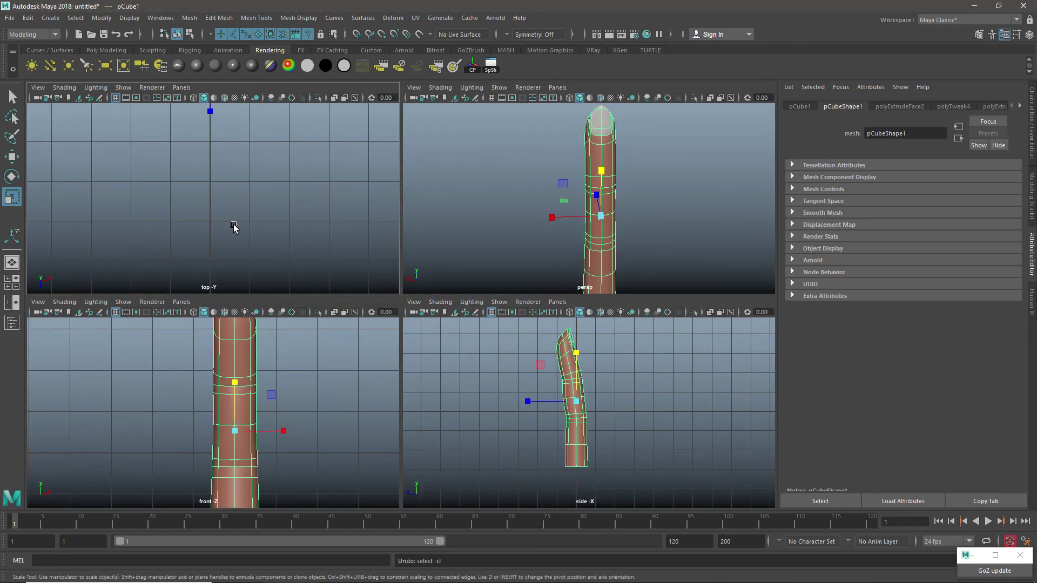
key(f)
key(space)
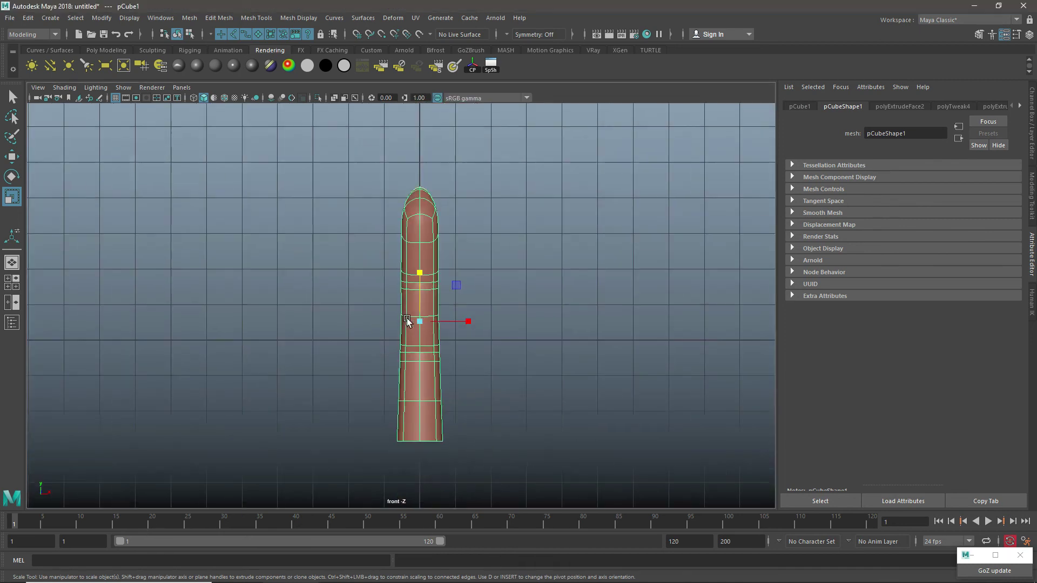
alt+middle_drag(503, 301, 417, 259)
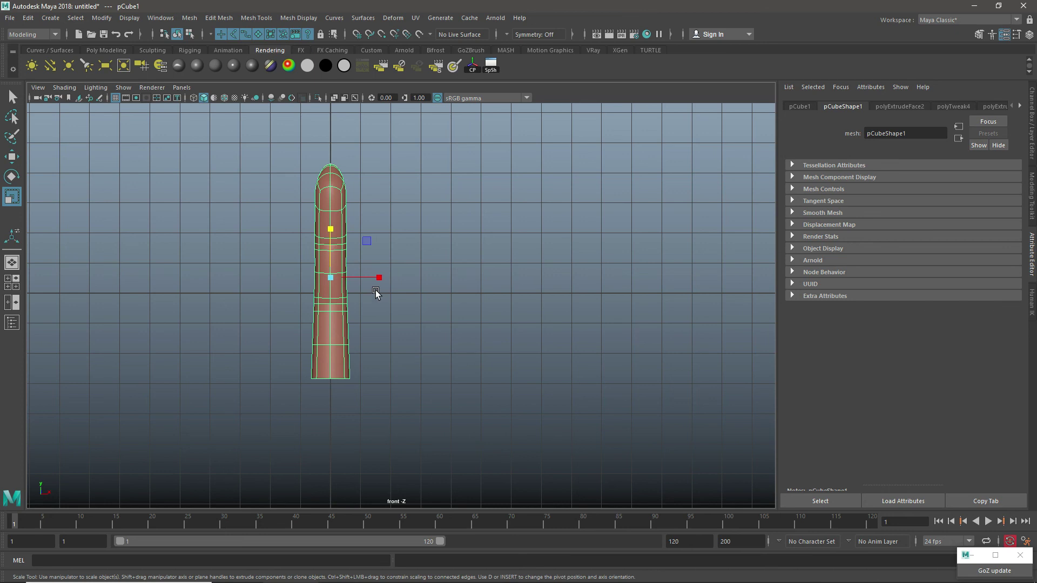
Duplicate the finger, place the copy beside the original along X with a small gap, and scale it down slightly.
key(w)
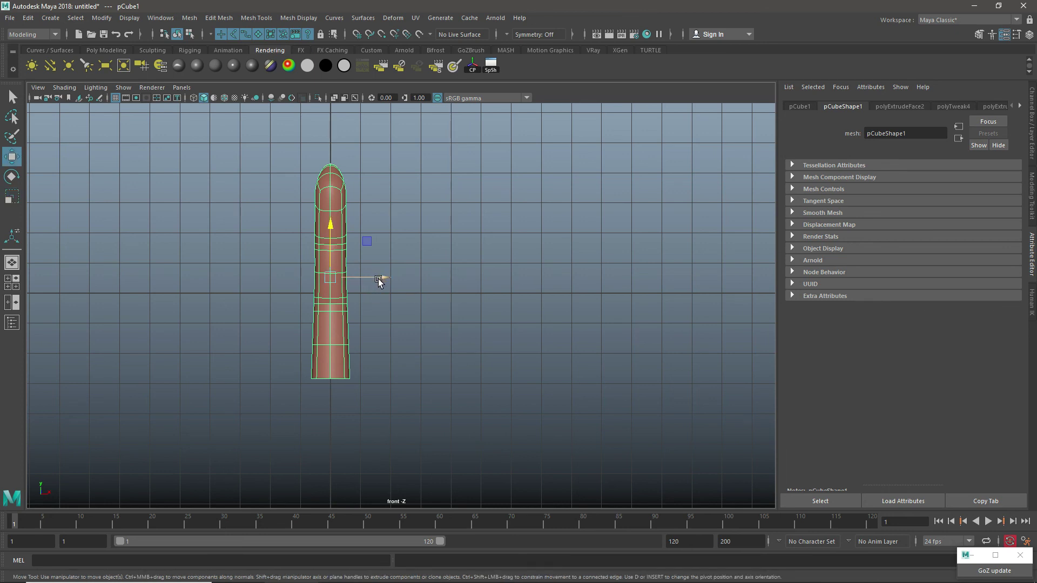
mouse_move(378, 278)
mouse_down()
mouse_move(417, 280)
mouse_move(379, 289)
mouse_move(431, 280)
mouse_move(384, 281)
mouse_move(378, 291)
mouse_up()
key(ctrl+d)
key(r)
key(e)
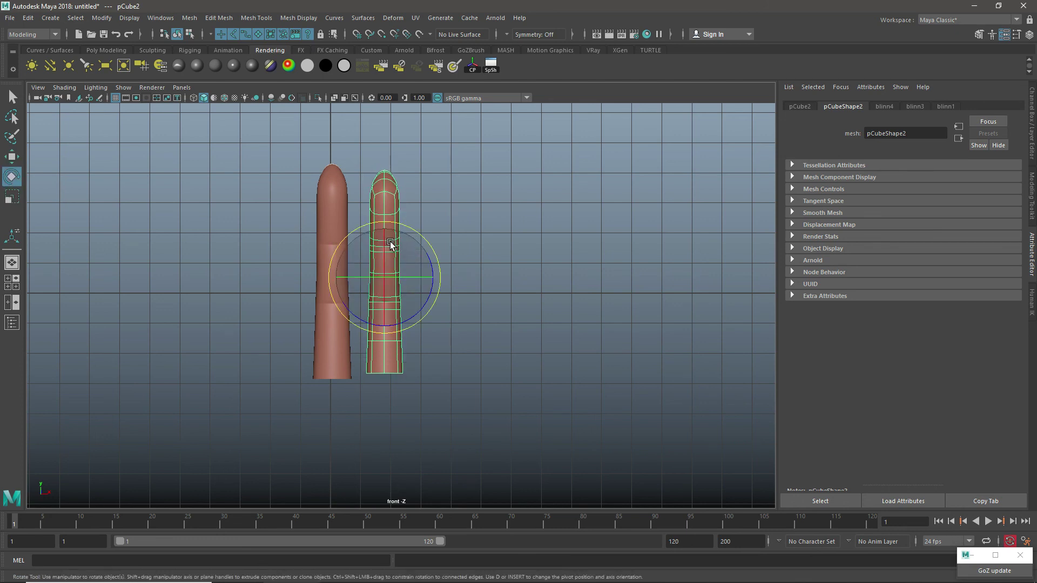
Adjust the duplicate finger's vertical position and switch to Photos to compare the finger arrangement with the reference Hand.jpg.
key(w)
mouse_move(383, 233)
mouse_down()
mouse_move(387, 252)
mouse_move(391, 244)
mouse_up()
key(alt+Tab)
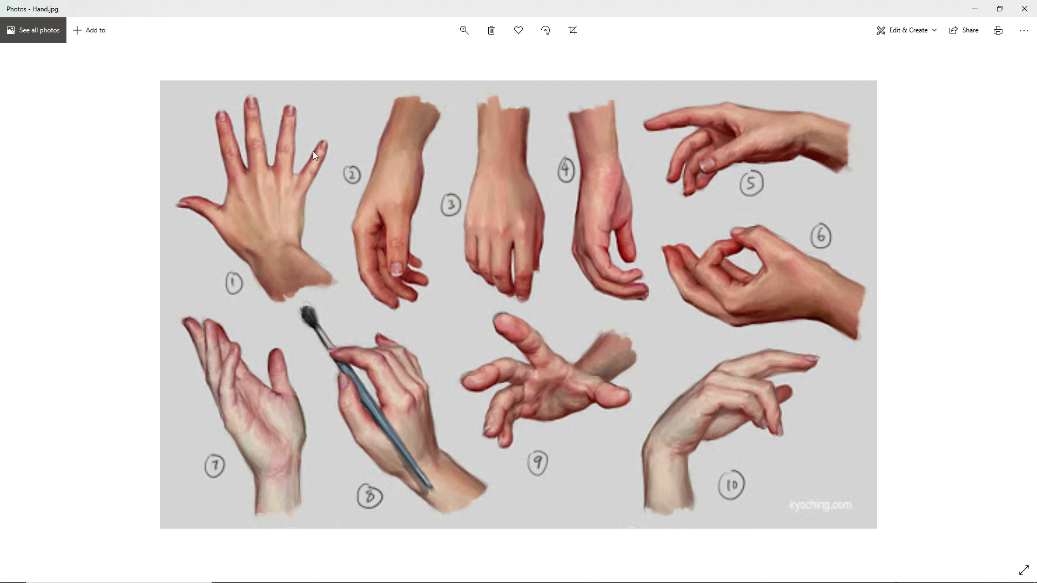
Switch to Maya and rotate the duplicate finger slightly so its tip leans away from the original finger.
key(alt+Tab)
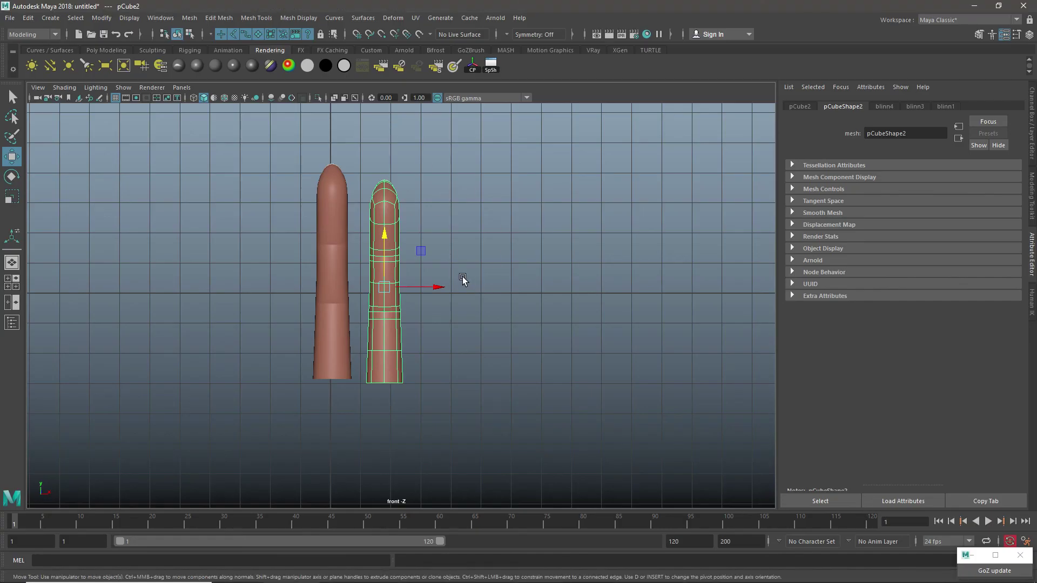
key(e)
drag(439, 265, 441, 270)
key(w)
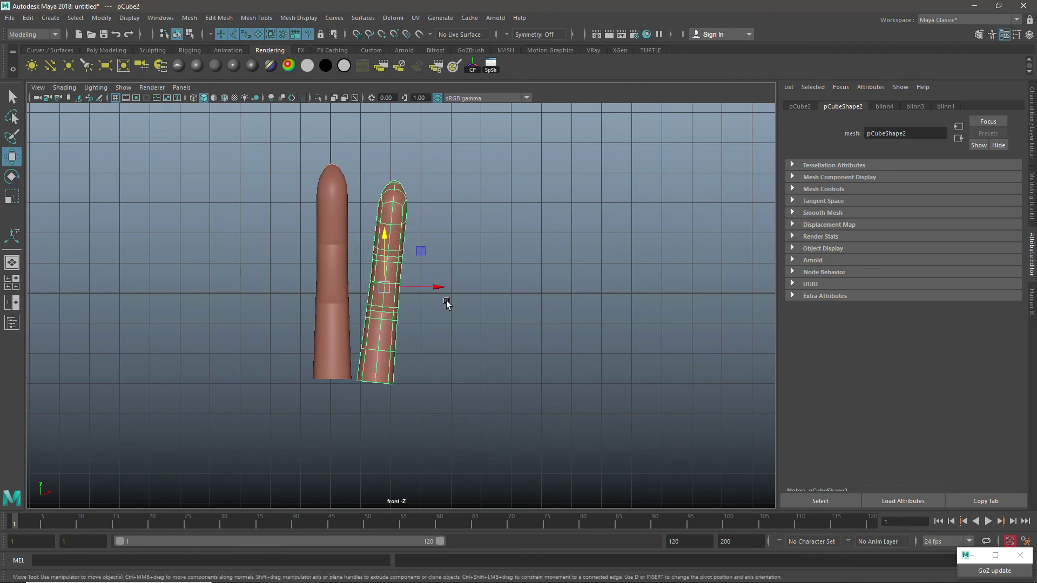
Duplicate the original finger, place the copy on its free side along X, and lower it slightly.
click(342, 277)
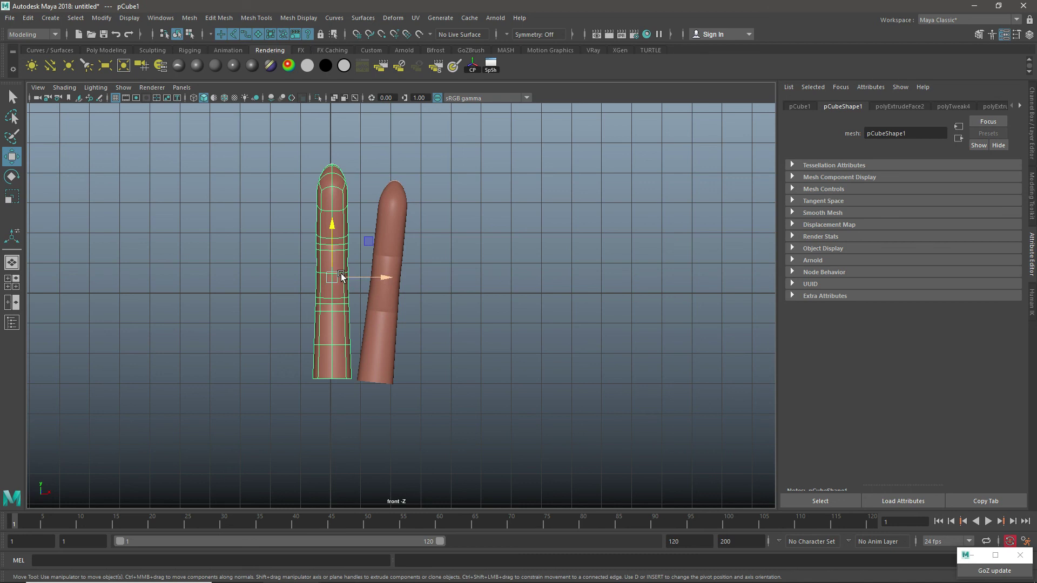
key(ctrl+d)
drag(386, 278, 337, 283)
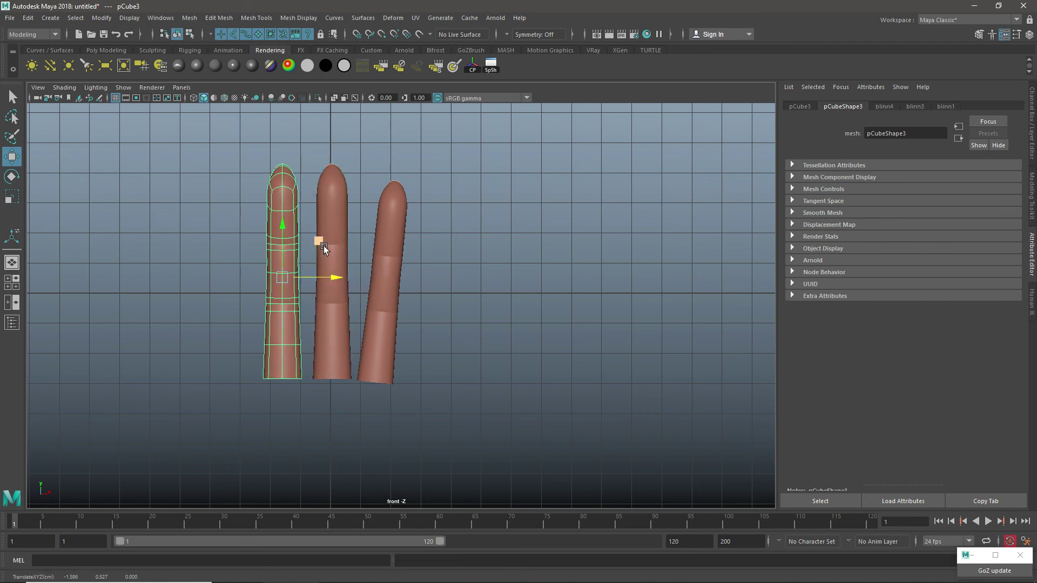
drag(279, 231, 281, 238)
Scale the new index finger down slightly, tilt it outward and reposition it, and move the ring finger farther from the middle finger.
key(r)
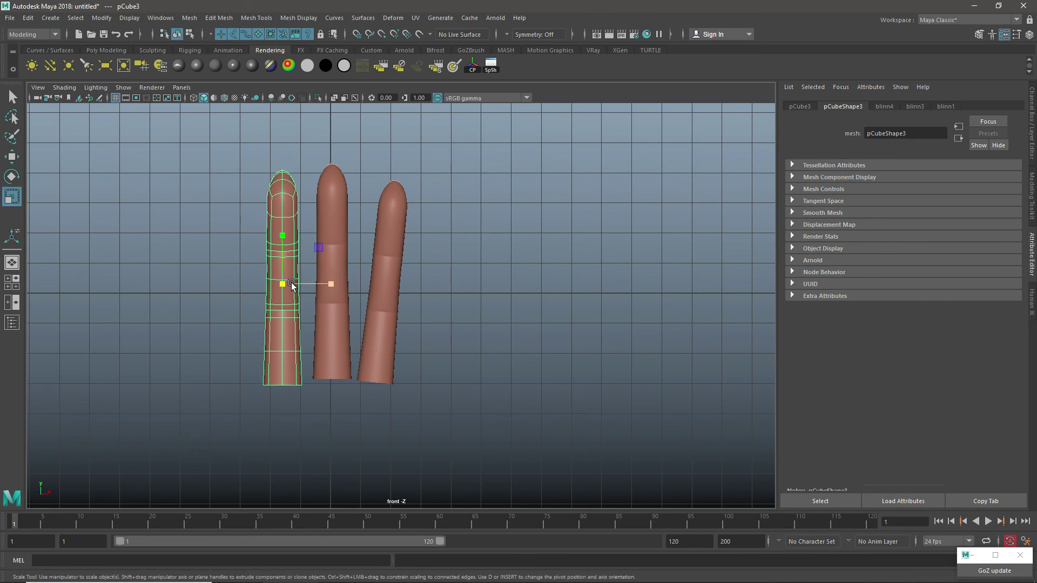
drag(282, 285, 275, 301)
key(e)
drag(346, 274, 269, 286)
key(w)
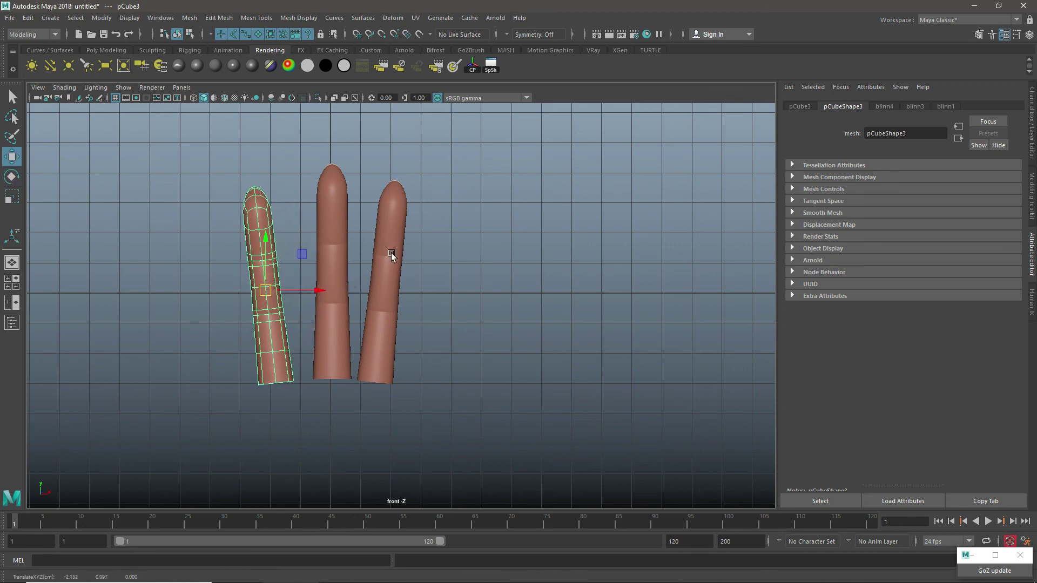
click(391, 253)
drag(389, 285, 399, 290)
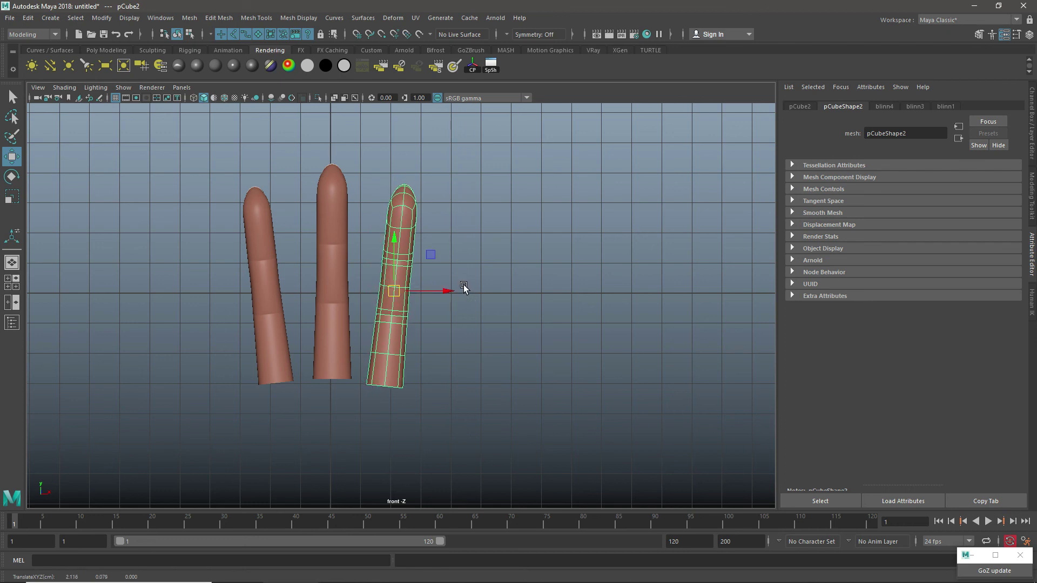
Duplicate the middle finger, place the copy beyond the ring finger, and scale it down uniformly as the little finger.
click(337, 280)
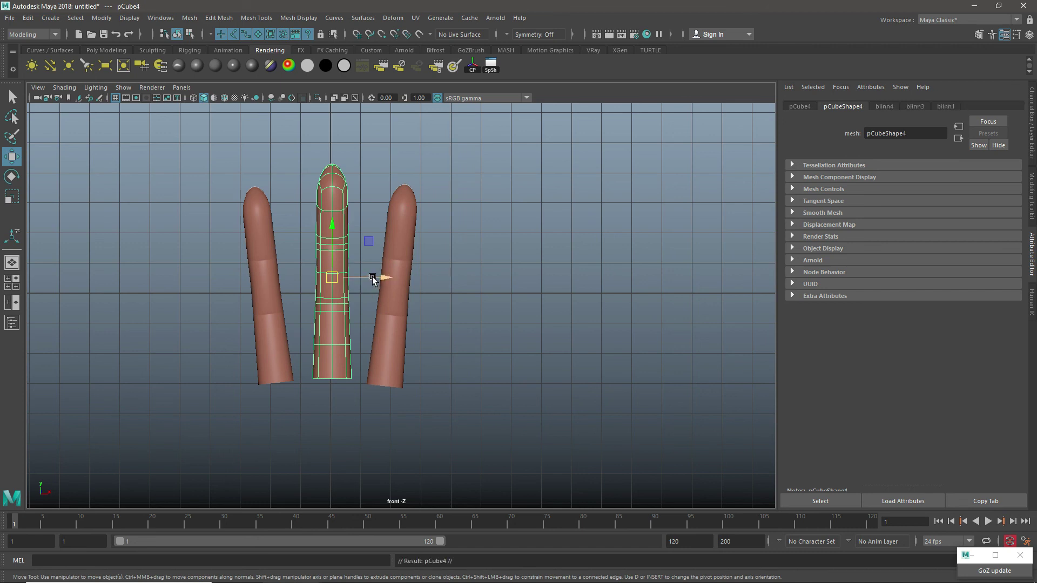
shift+drag(372, 276, 495, 278)
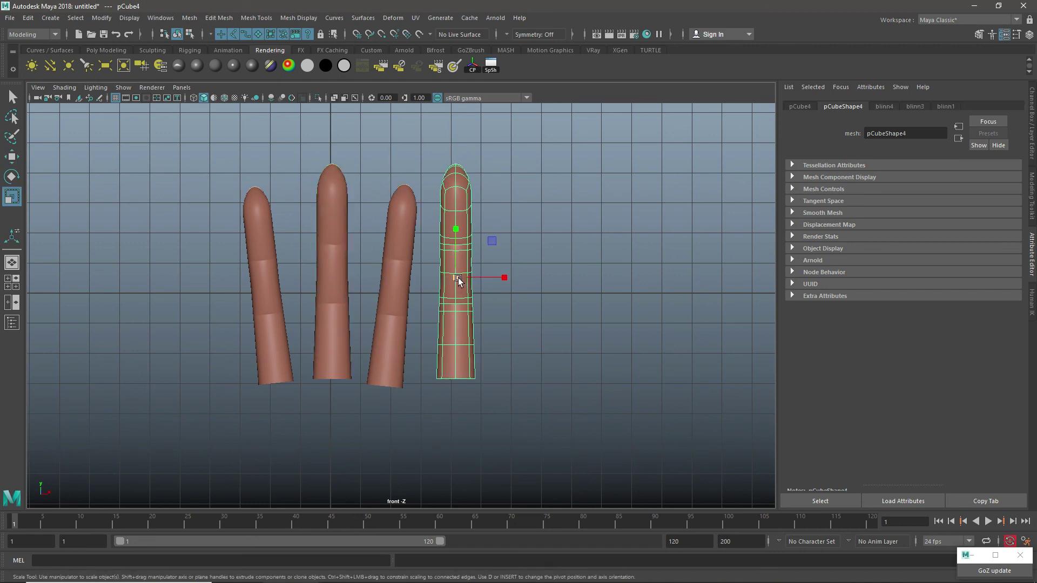
drag(457, 278, 420, 362)
key(w)
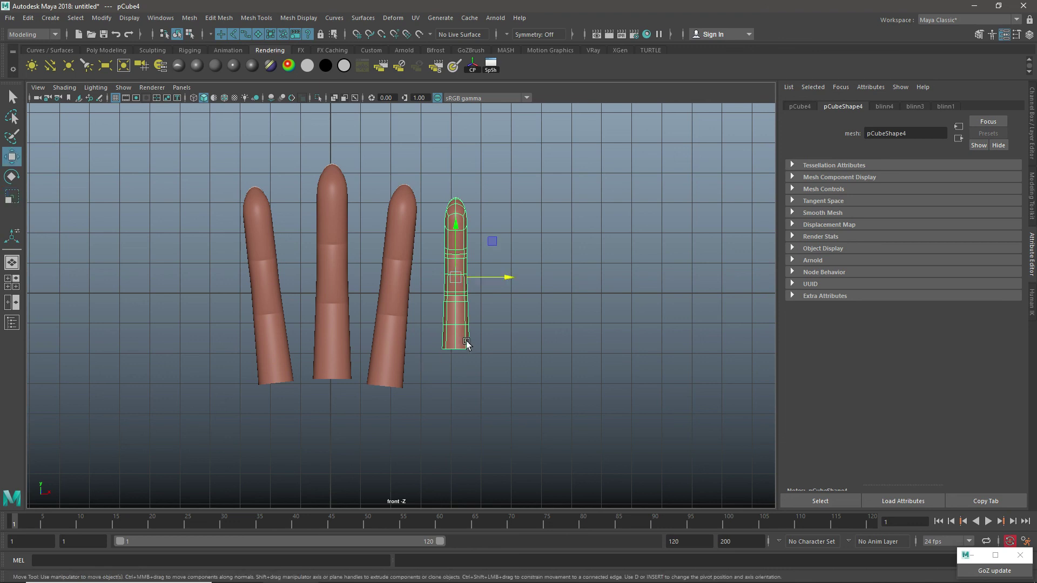
Lower the little finger beside the ring finger's base, tilt it strongly outward, and adjust its scale to make it slightly shorter.
drag(458, 271, 459, 334)
key(e)
key(w)
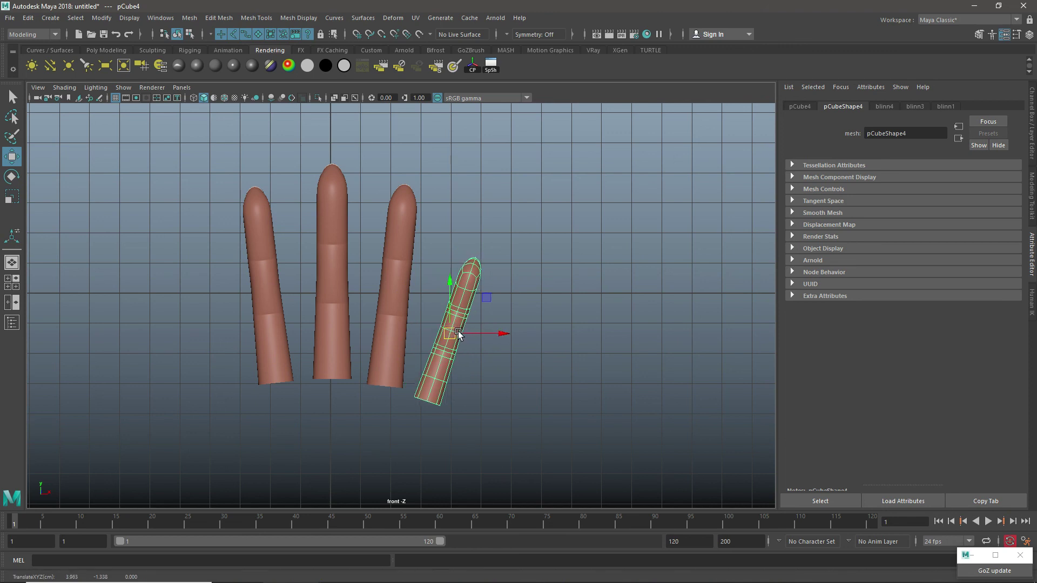
key(r)
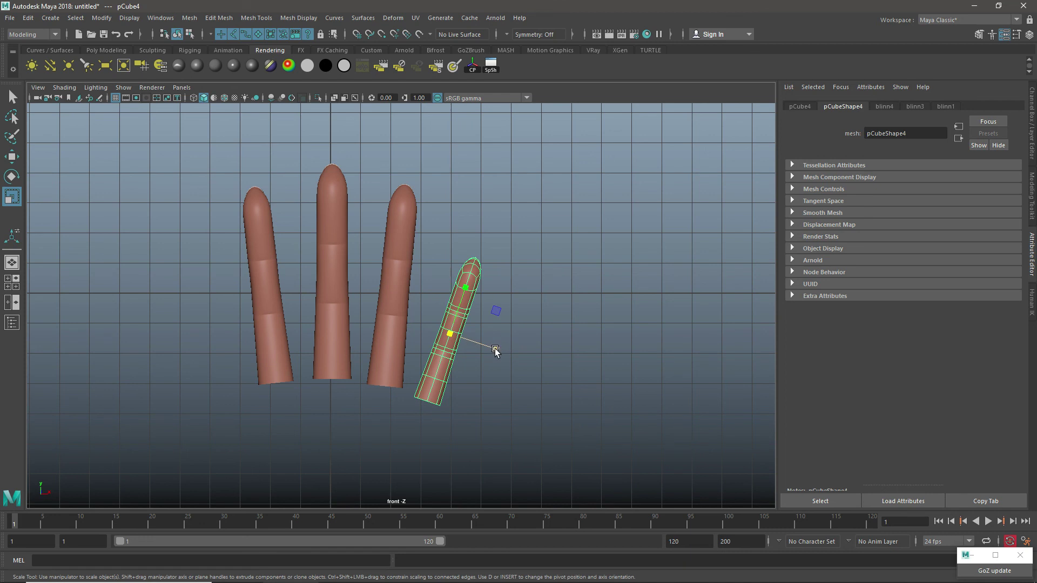
drag(496, 349, 442, 293)
Widen the ring, index, middle and little fingers slightly along their local X axis.
click(405, 291)
click(273, 295)
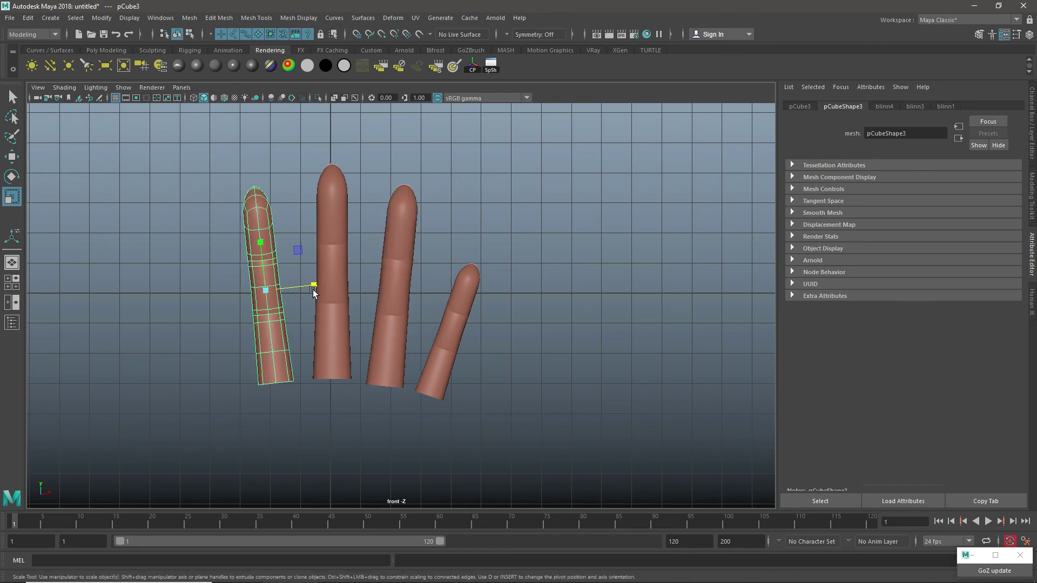
drag(313, 286, 322, 287)
click(325, 281)
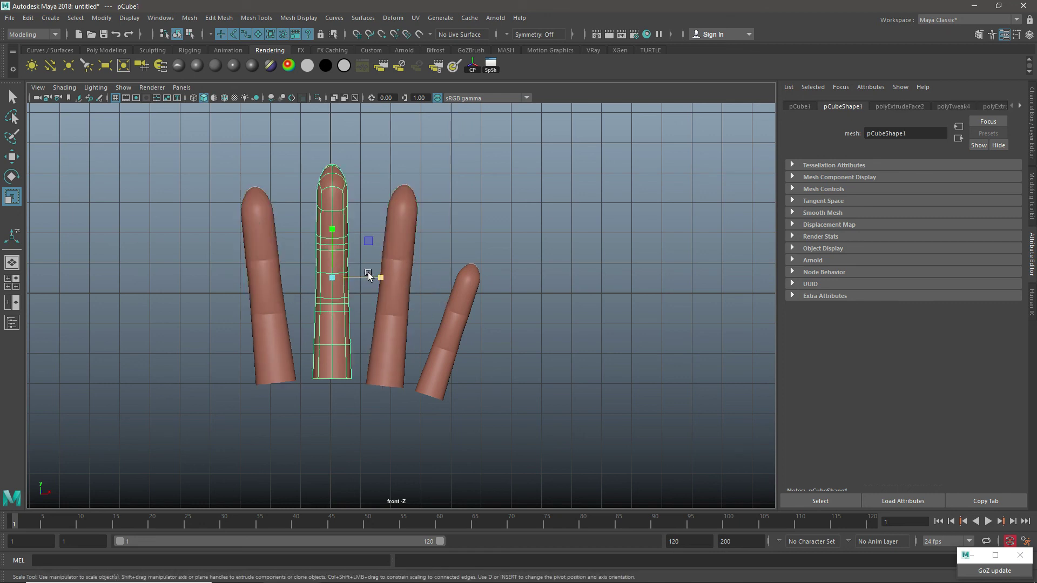
drag(381, 276, 386, 276)
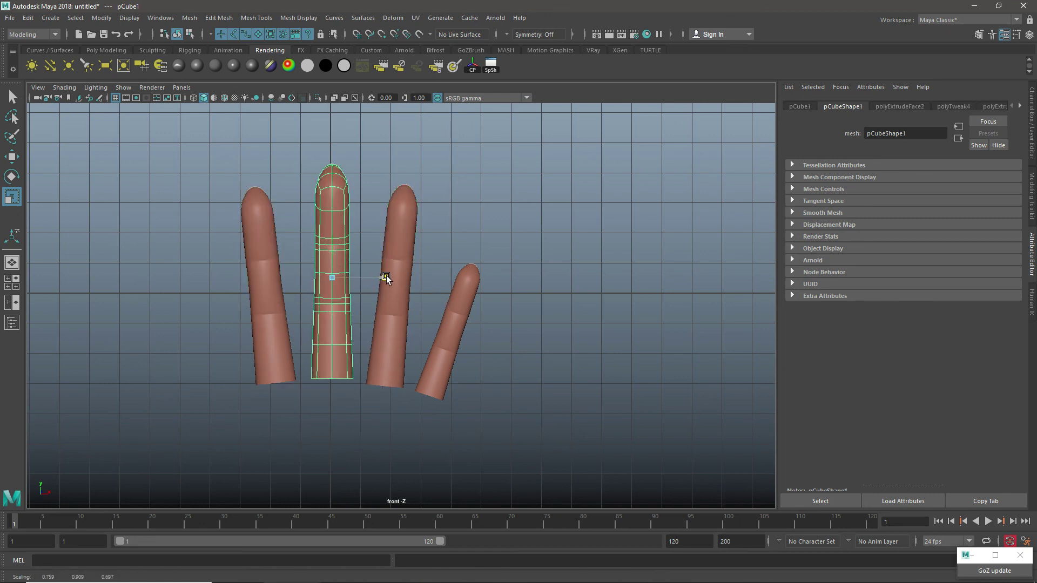
click(458, 313)
drag(496, 347, 501, 349)
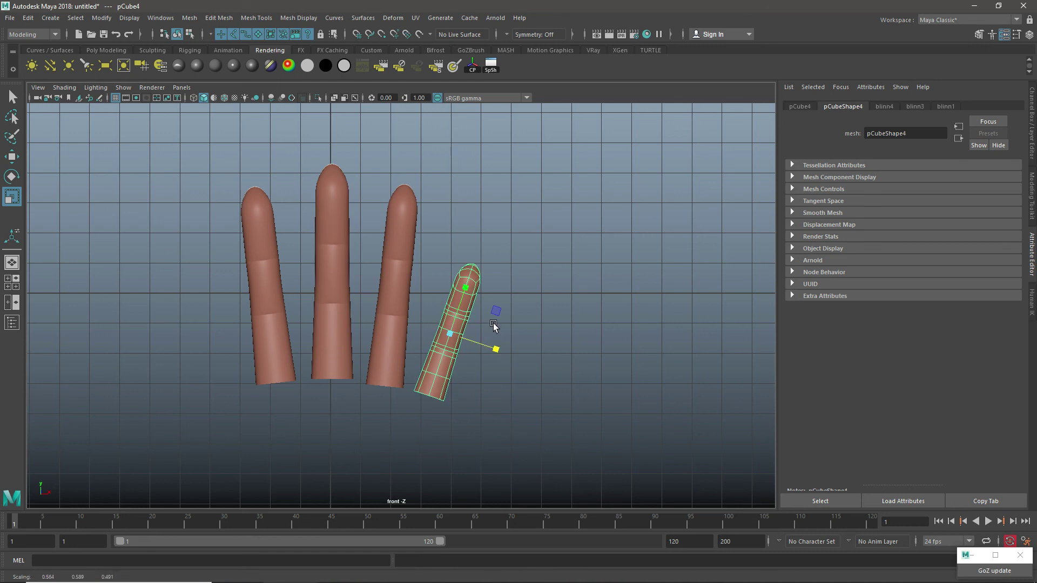
Reposition the little finger and tilt it farther outward, rotate the ring finger slightly the same way, and clear the selection.
key(w)
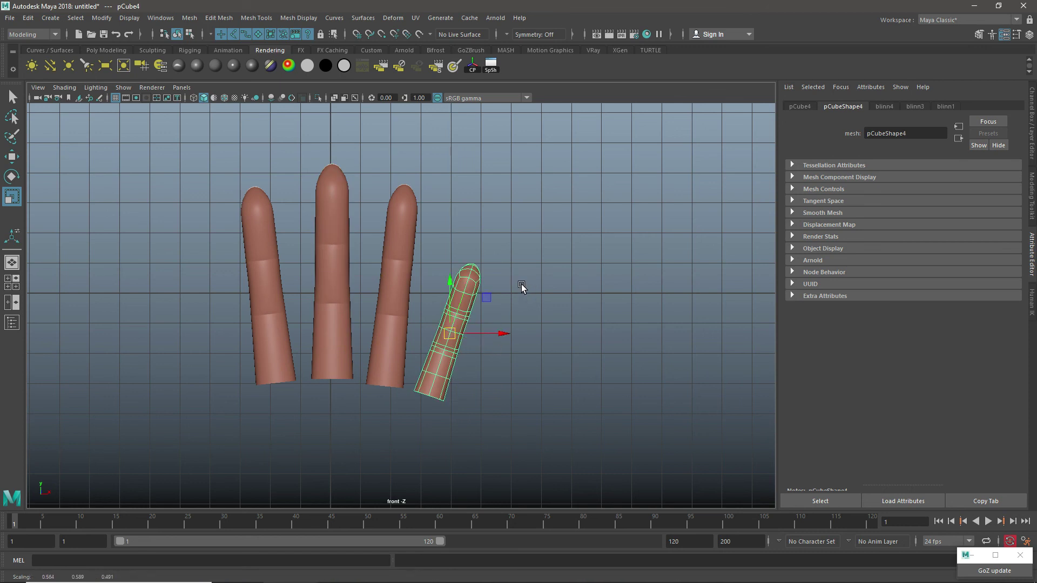
drag(456, 333, 512, 327)
key(e)
click(385, 275)
drag(445, 269, 447, 263)
click(338, 222)
click(585, 261)
Inspect the four fingers from the nail side in the perspective view and switch to Photos to compare with Hand.jpg.
key(space)
key(space)
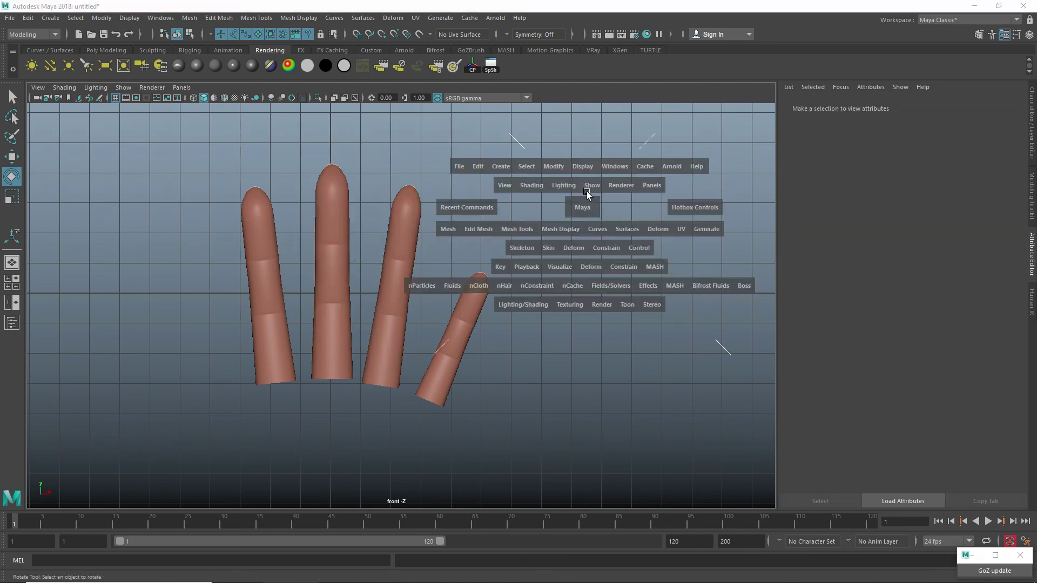
alt+drag(582, 240, 455, 315)
alt+right_drag(456, 316, 365, 380)
alt+drag(365, 382, 433, 386)
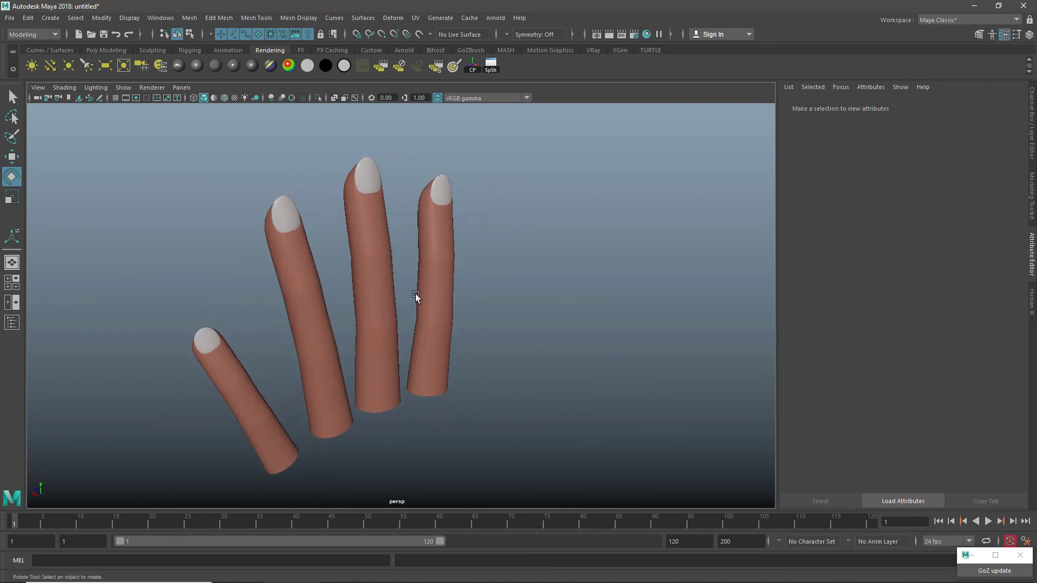
alt+drag(443, 339, 418, 380)
scroll(415, 333, up, 3)
scroll(427, 332, down, 5)
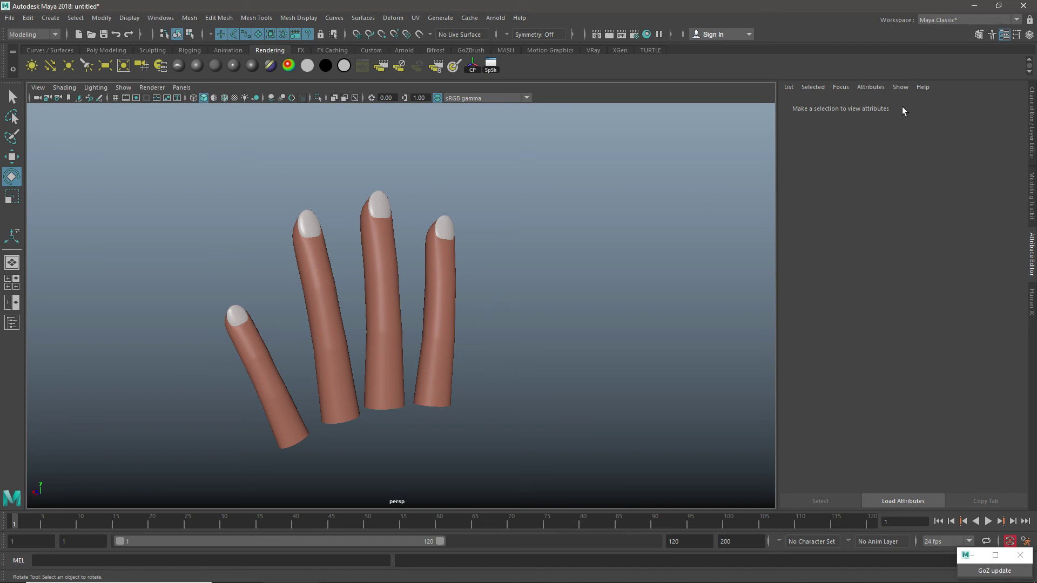
click(976, 7)
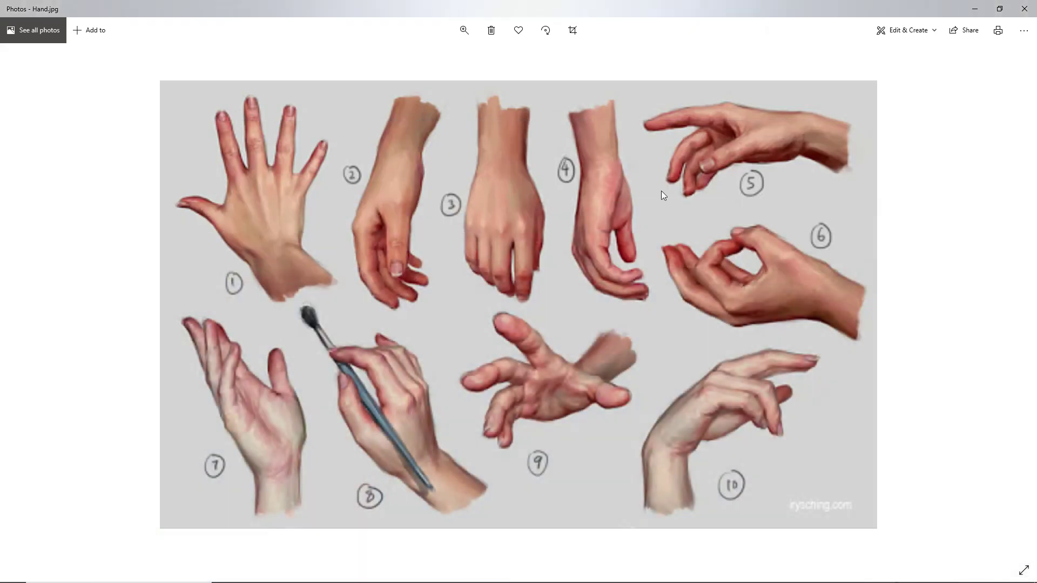